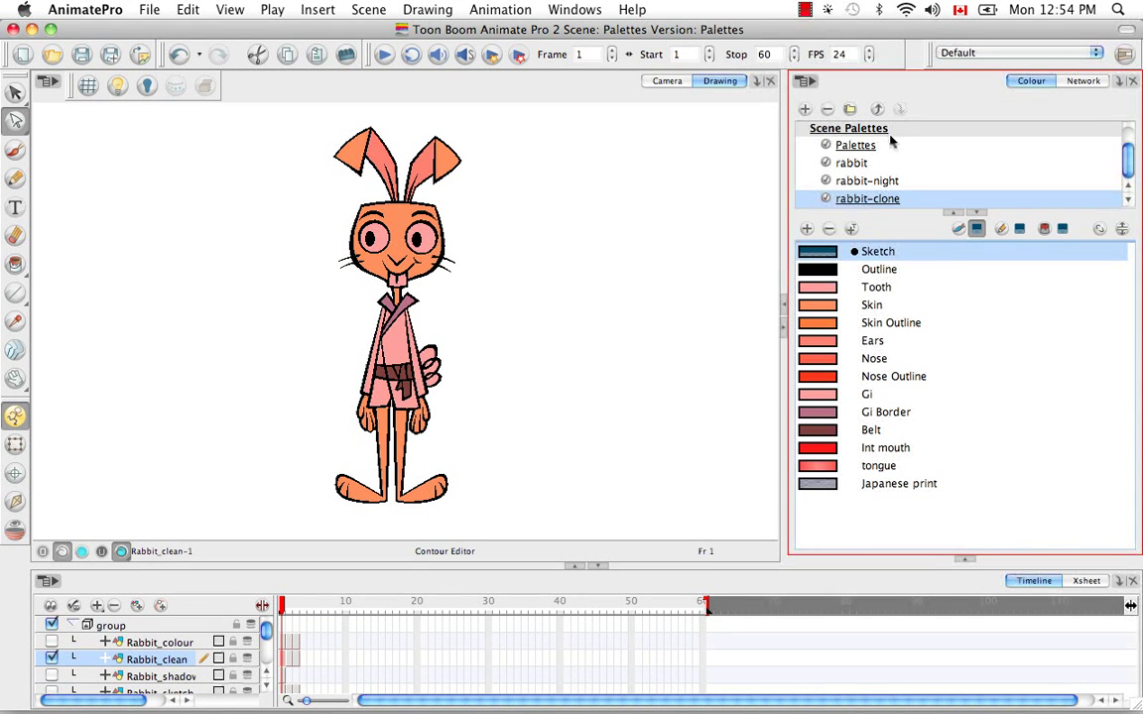
Step: Import Text.plt from the scene's palette-library folder as a new scene palette named Text_3
left_click(809, 83)
mouse_move(854, 103)
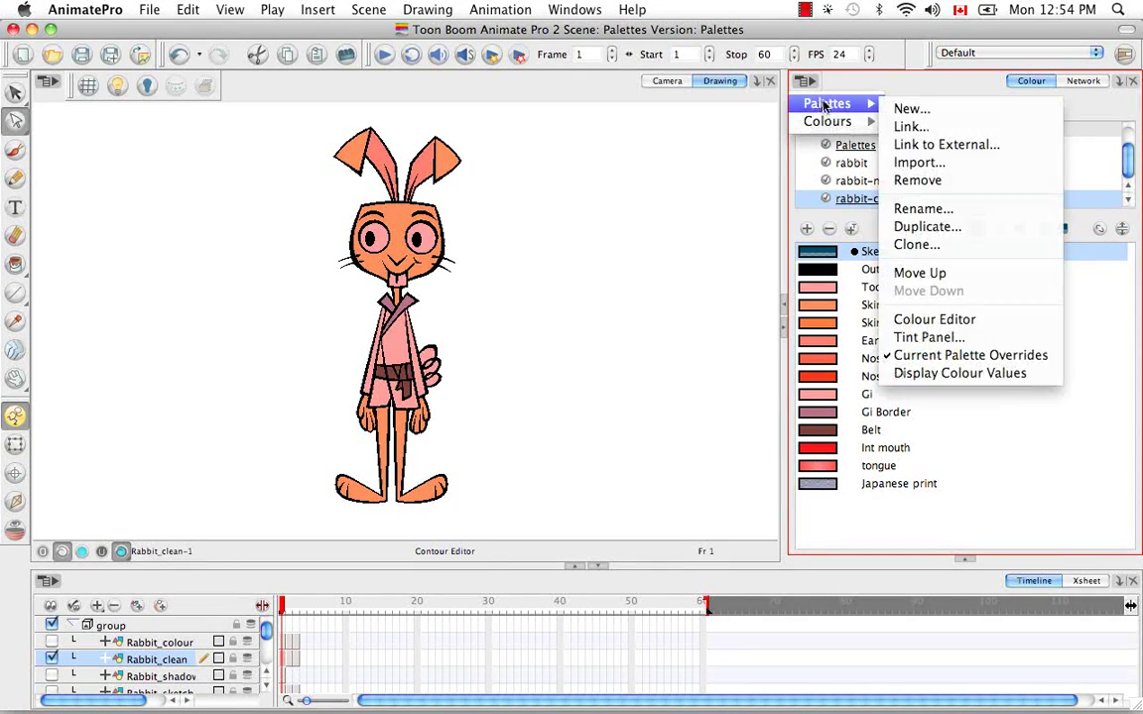
left_click(935, 168)
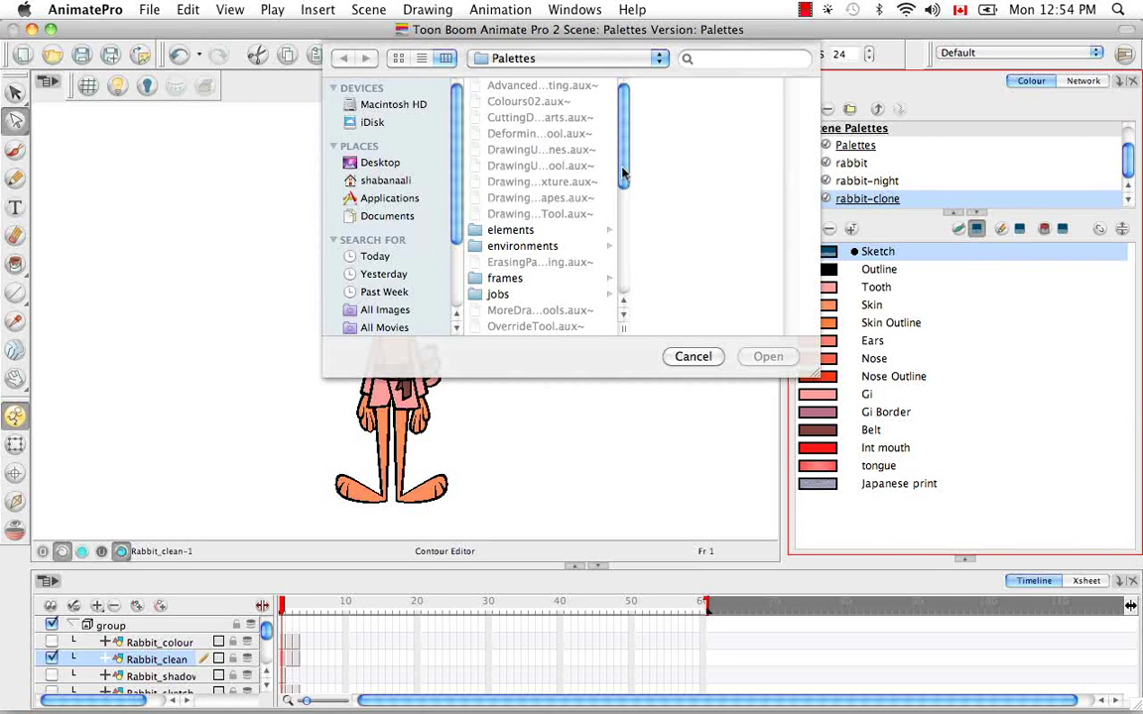
left_click_drag(623, 174, 623, 283)
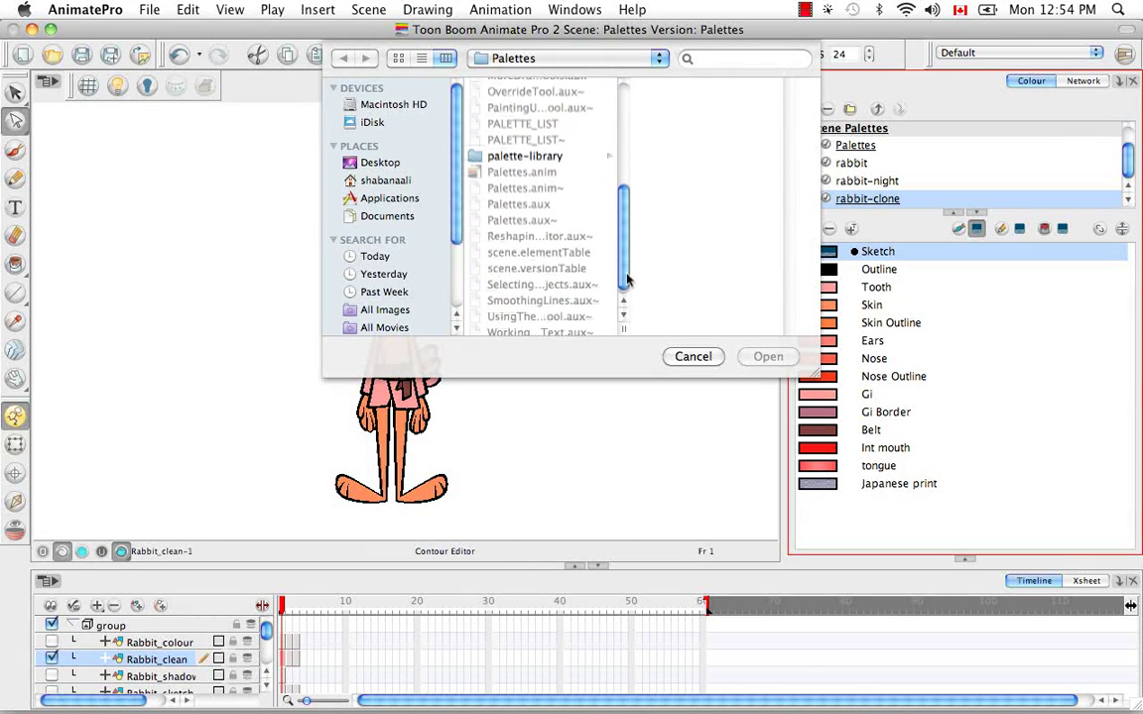
left_click(542, 154)
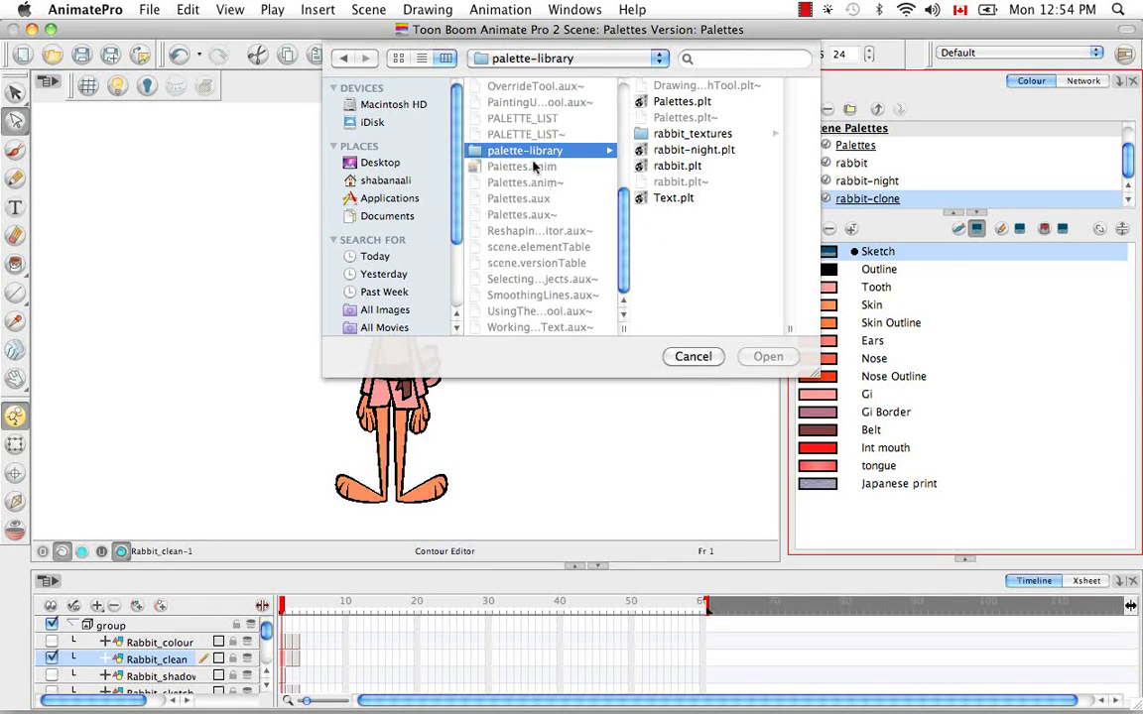
left_click(669, 203)
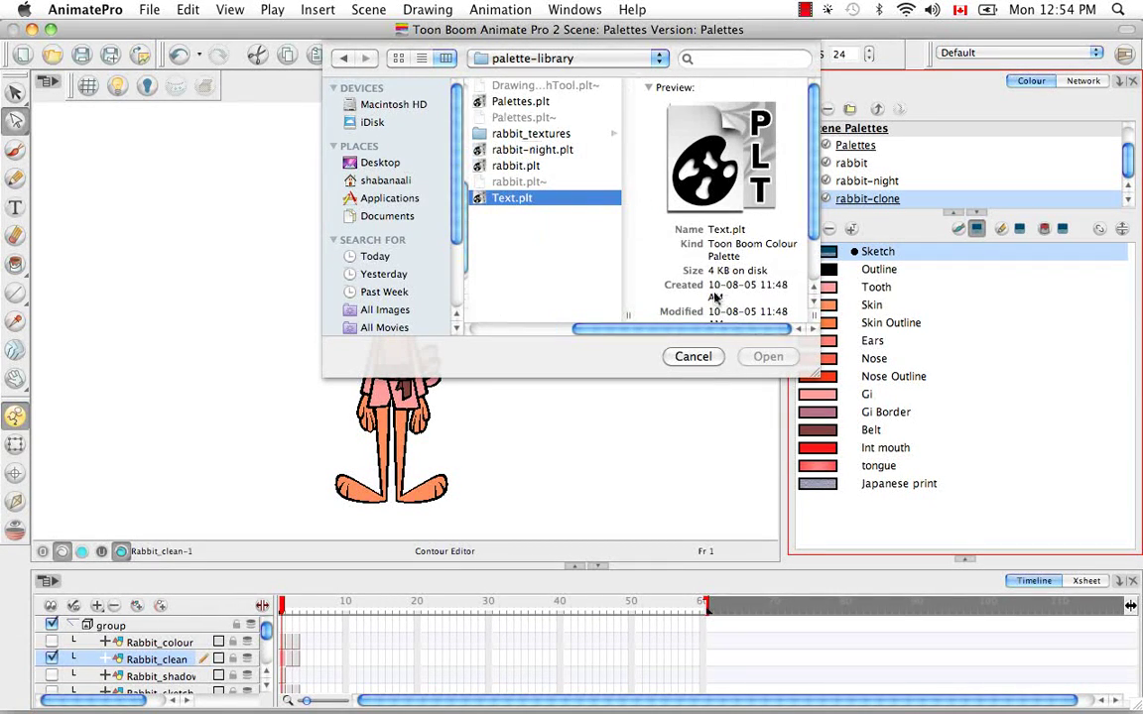
left_click(766, 359)
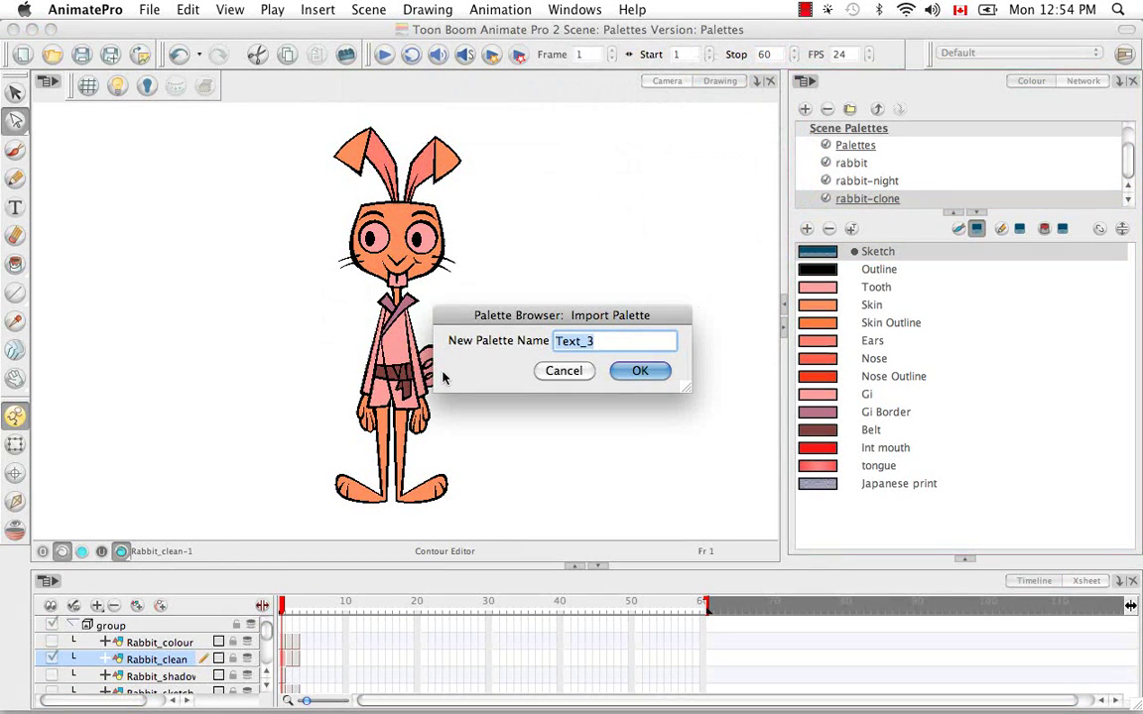
left_click(647, 375)
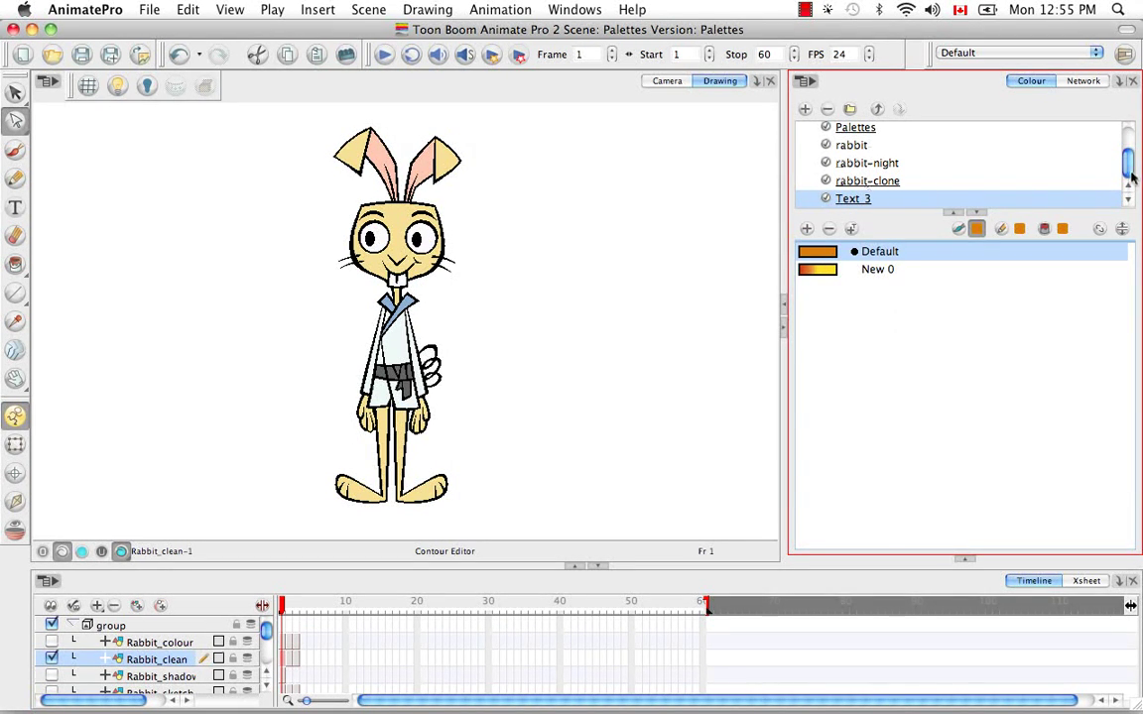
Step: Import LightAsAFeather.plt from Pictures/ClimbingPencilDrawings/ClimbingInk/palette-library as a scene palette
scroll(863, 164, "up", 3)
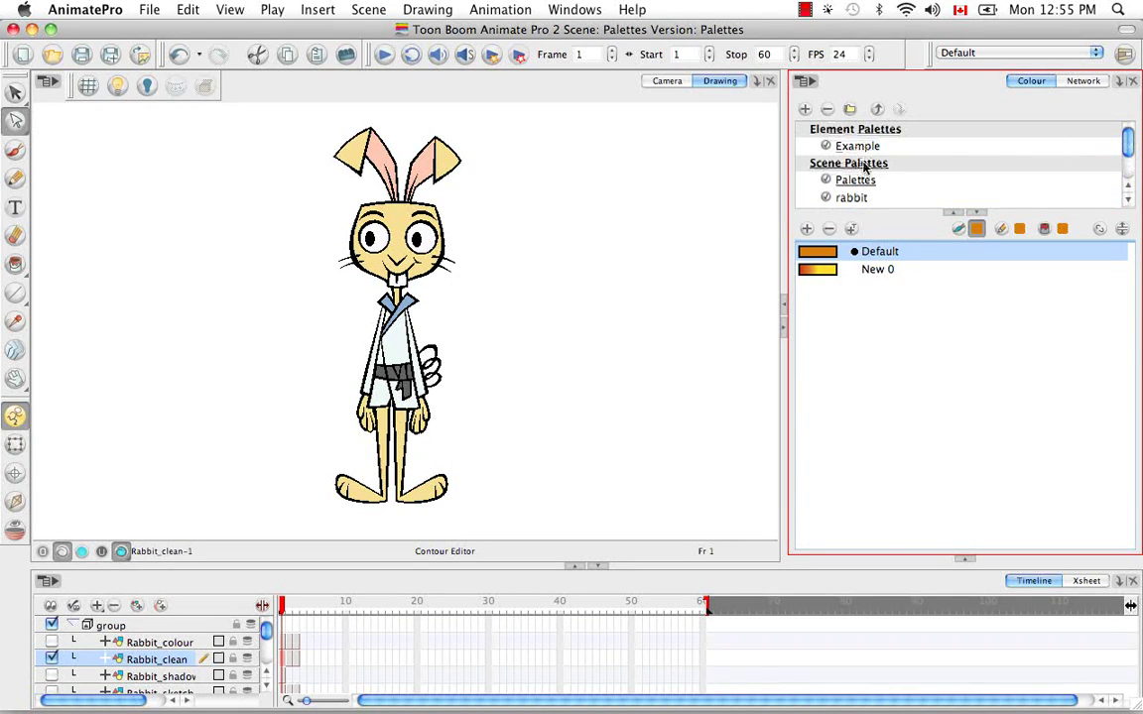
left_click(811, 85)
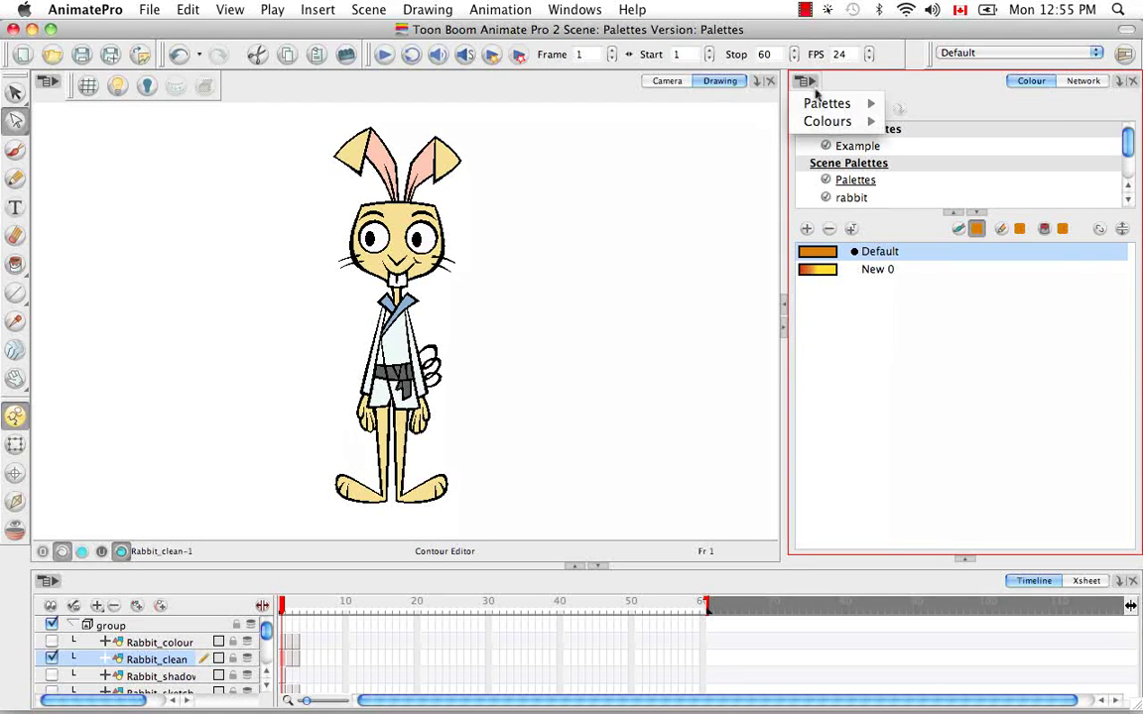
mouse_move(820, 106)
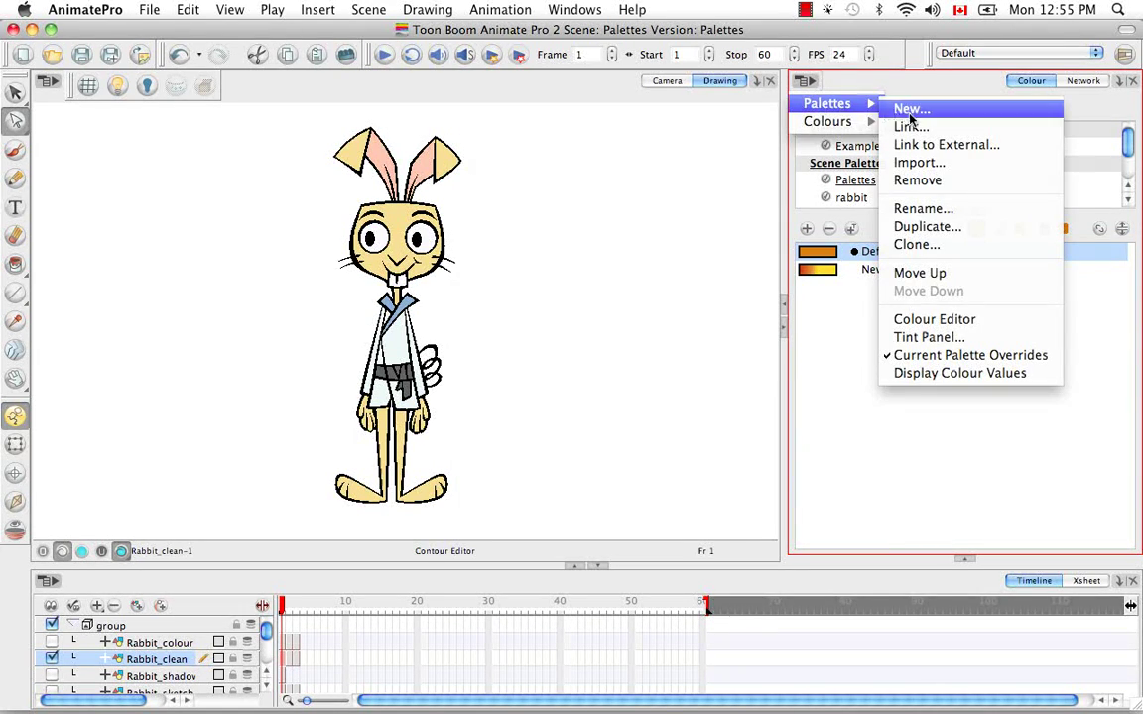
left_click(923, 165)
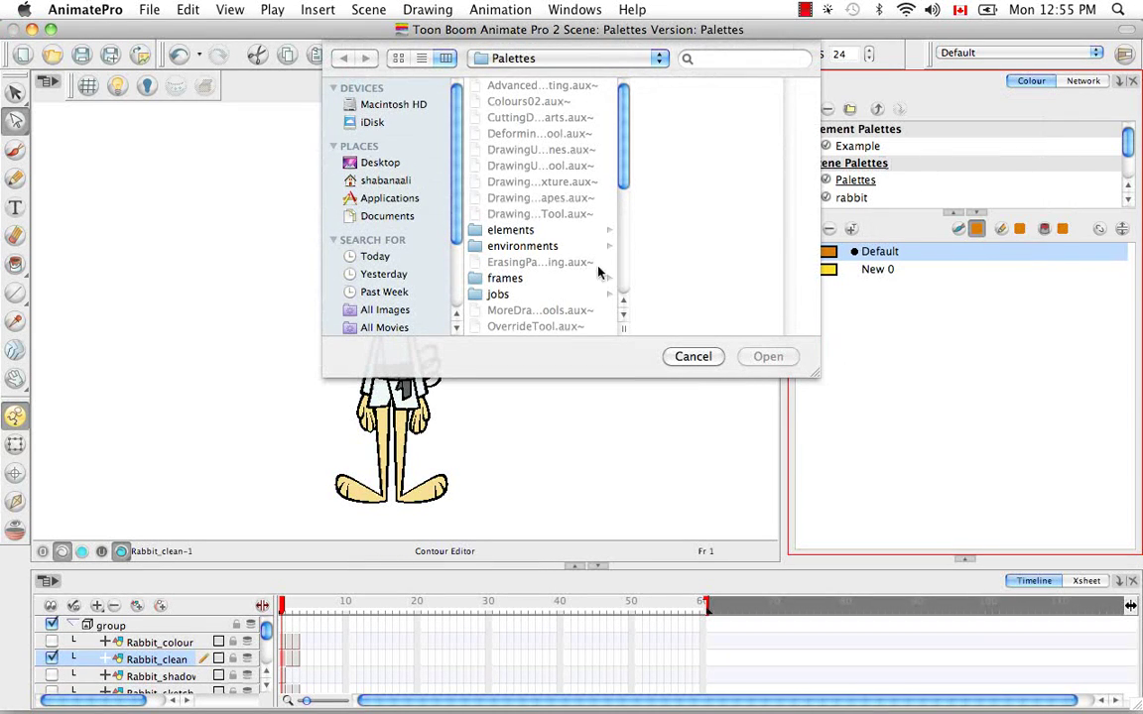
left_click(385, 181)
left_click(524, 215)
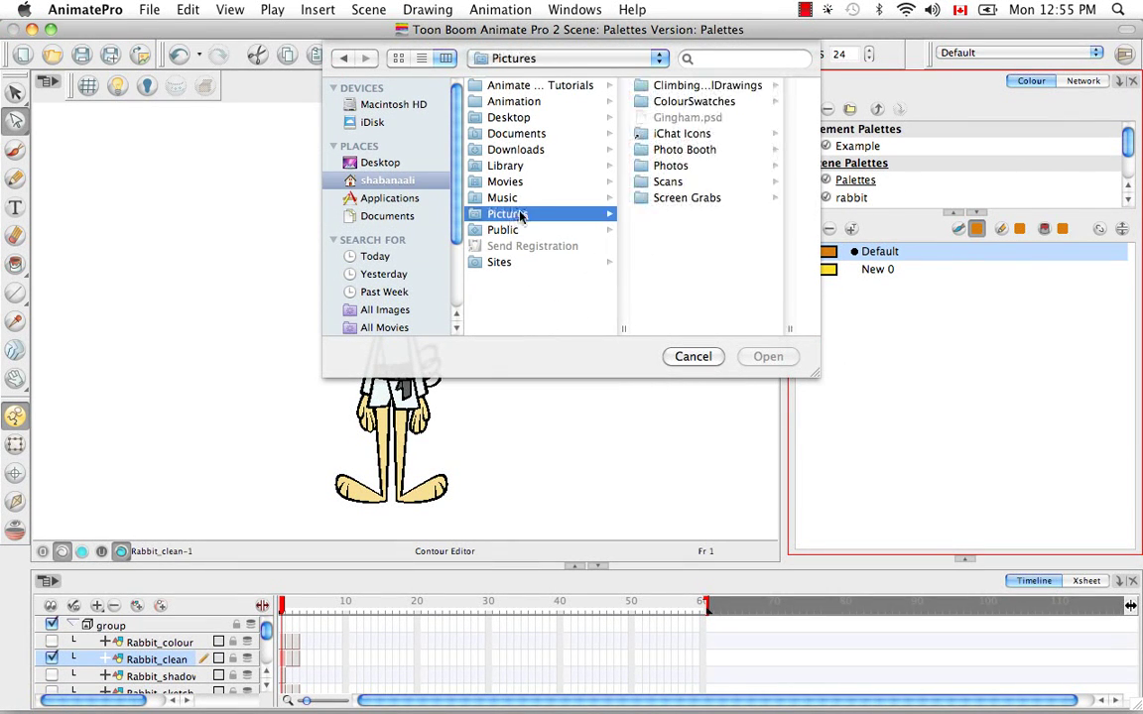
left_click(700, 87)
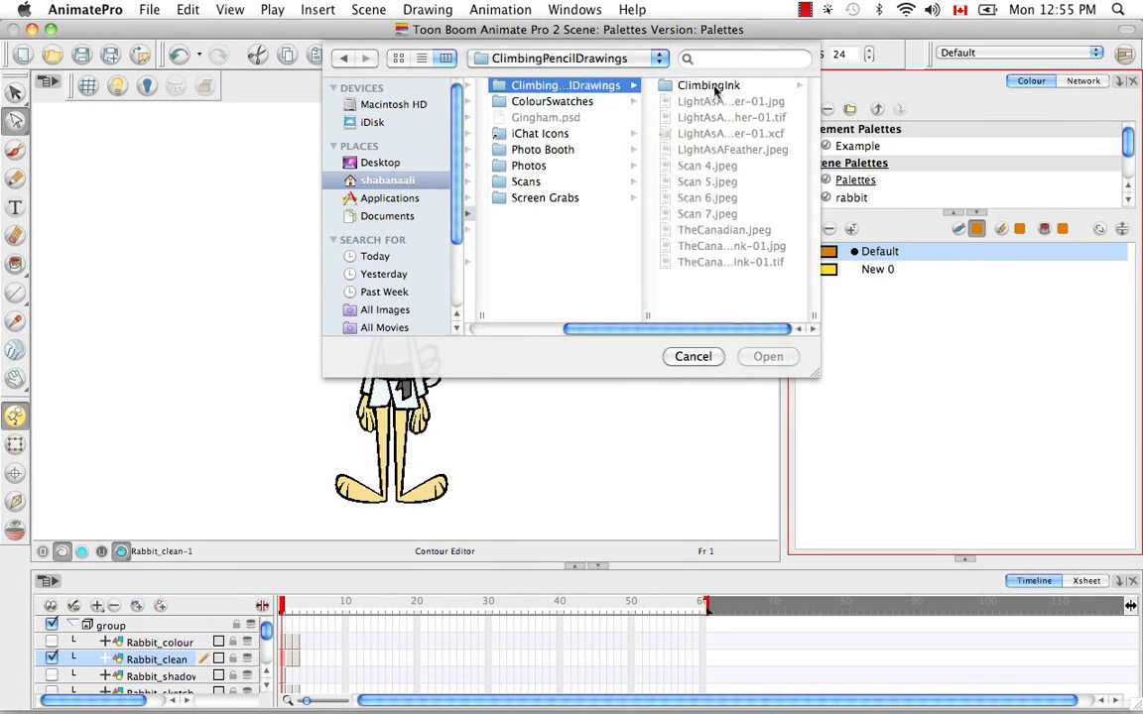
left_click(727, 86)
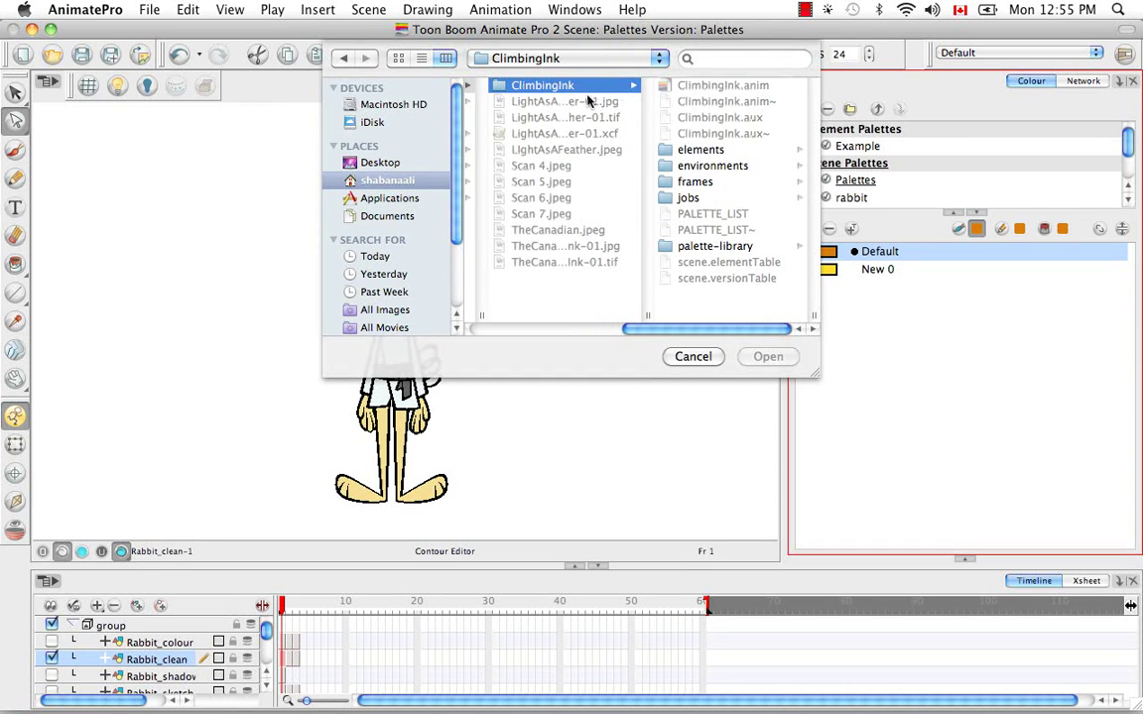
left_click(728, 246)
left_click(747, 106)
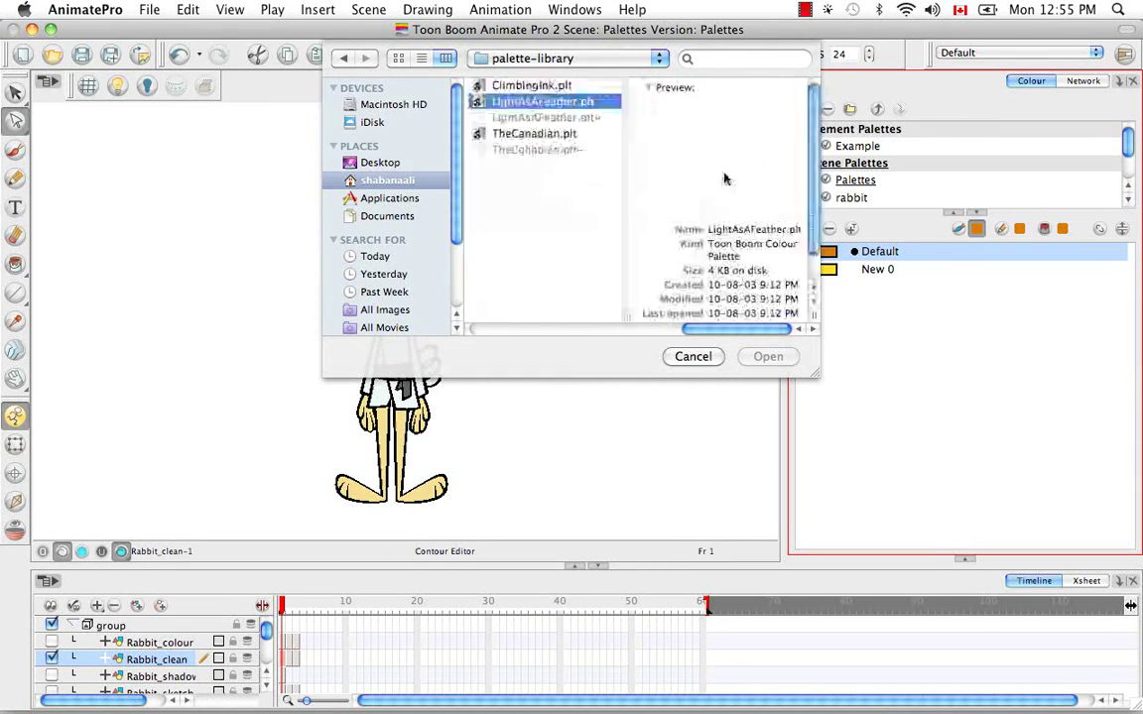
left_click(768, 356)
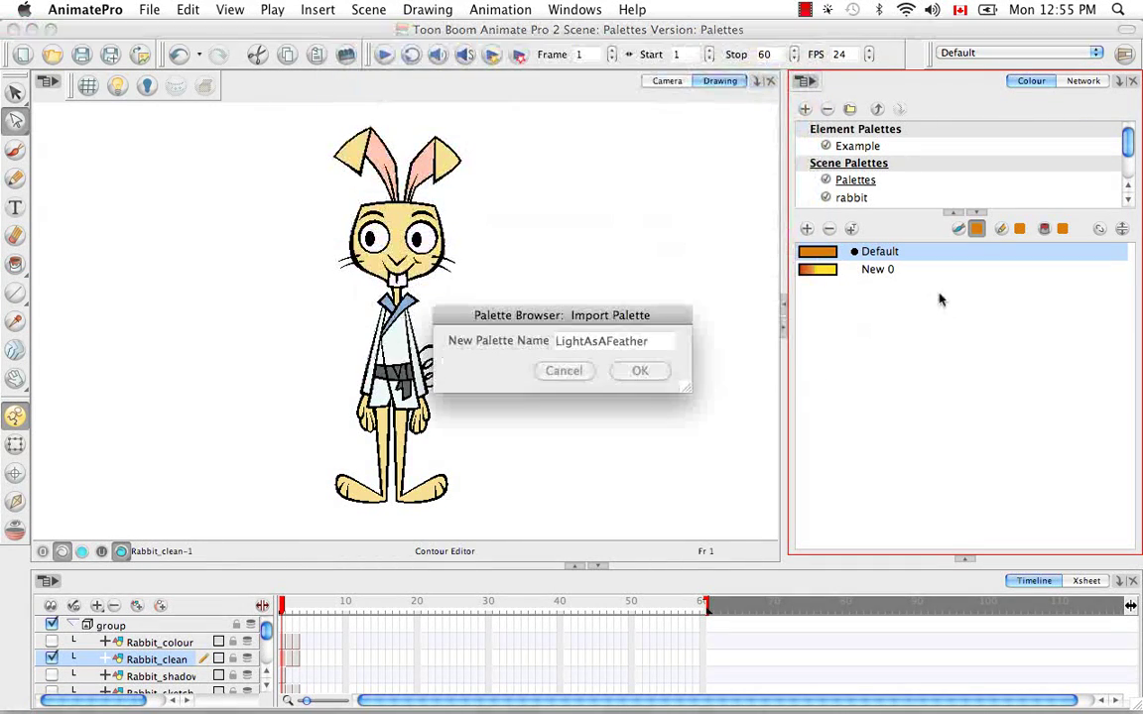
left_click(650, 374)
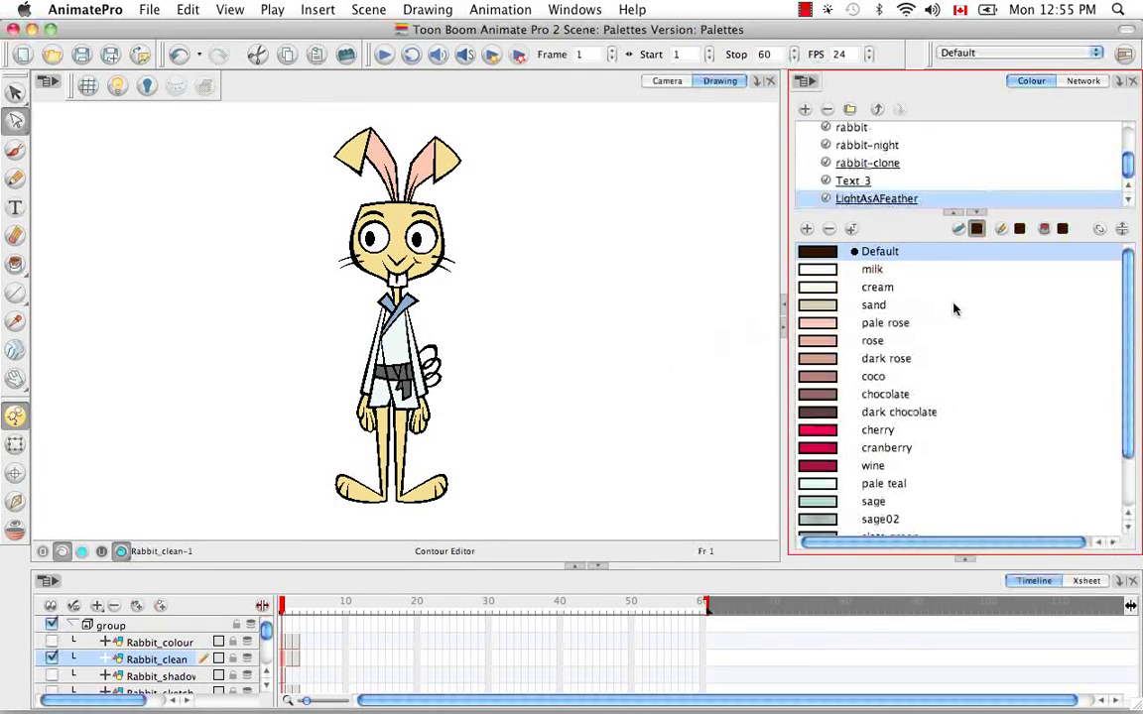
mouse_move(1125, 326)
left_mouse_down()
mouse_move(1128, 404)
mouse_move(1129, 351)
left_mouse_up()
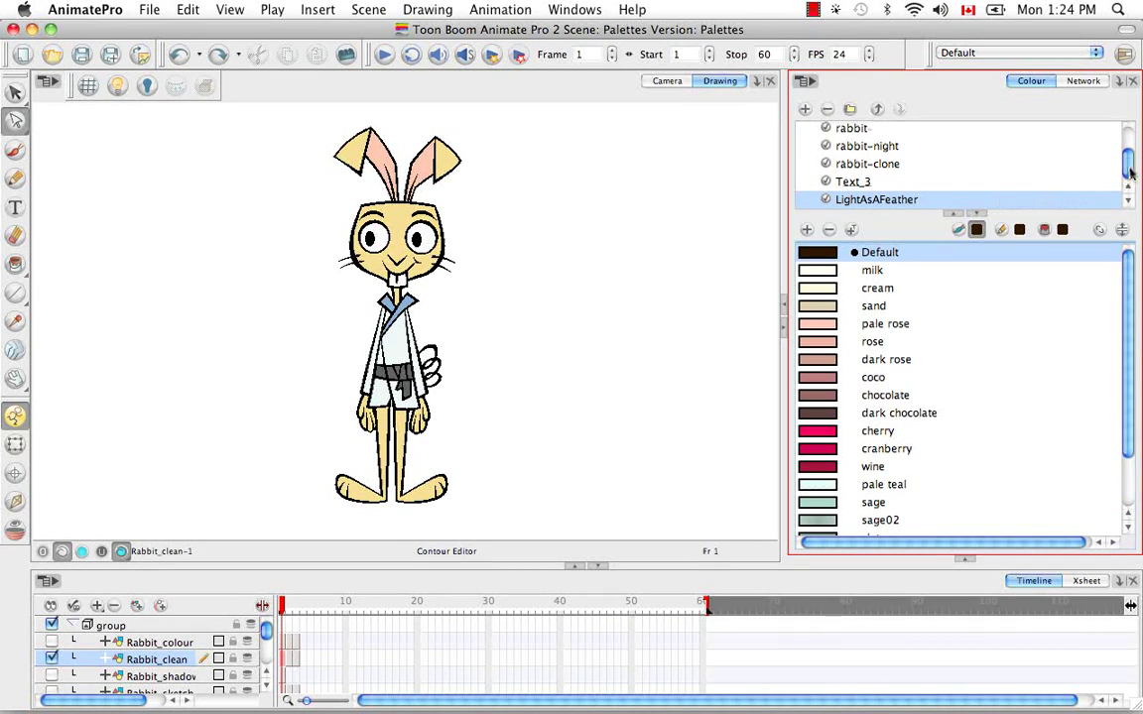
Step: Select the Example element palette to show its single black Default colour
scroll(1017, 153, "up", 3)
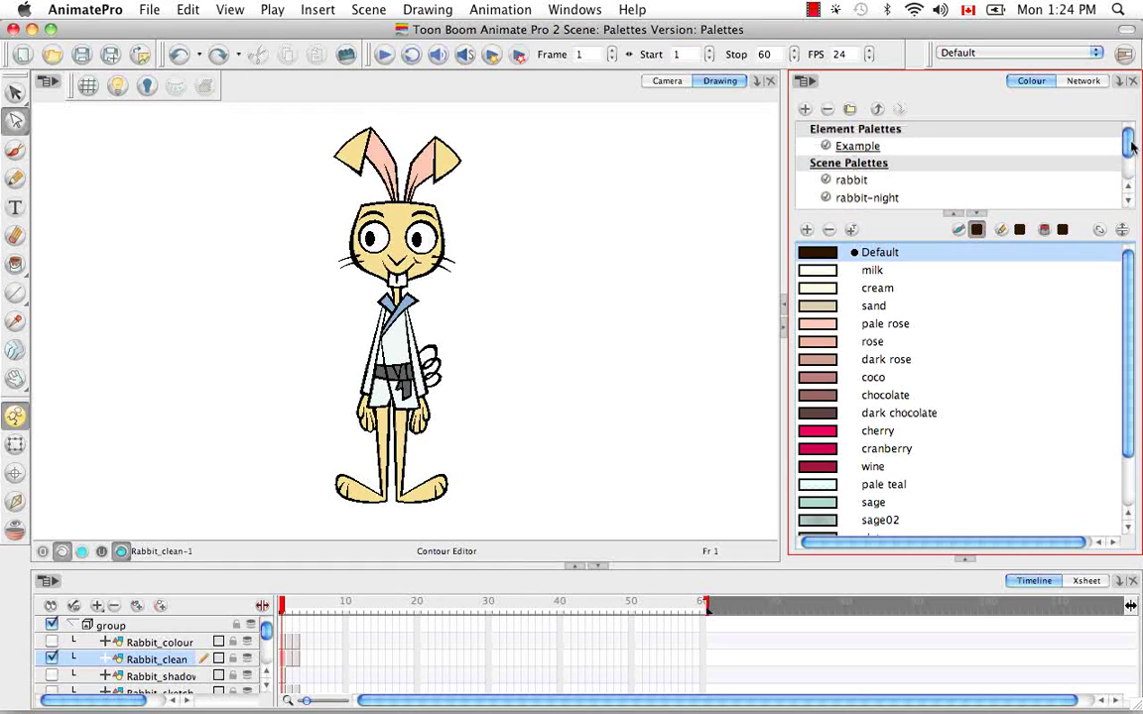
left_click(977, 146)
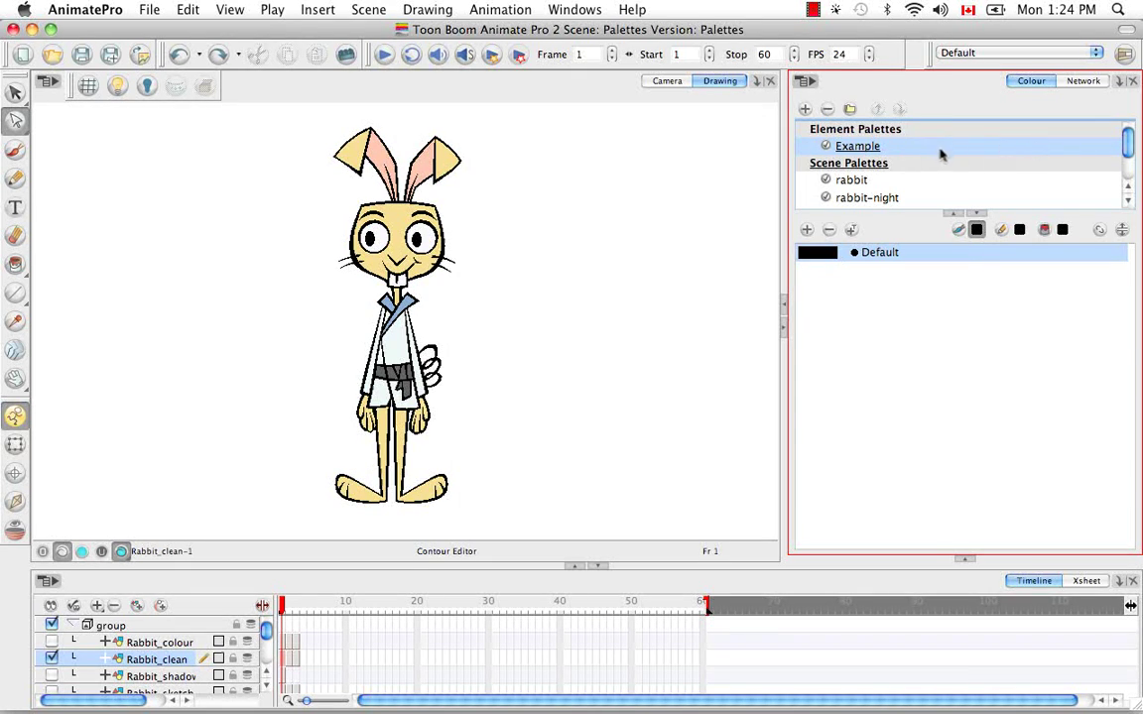
Step: Link the Example palette stored on the Rabbit_clean element into the scene palette list
left_click(806, 82)
mouse_move(854, 103)
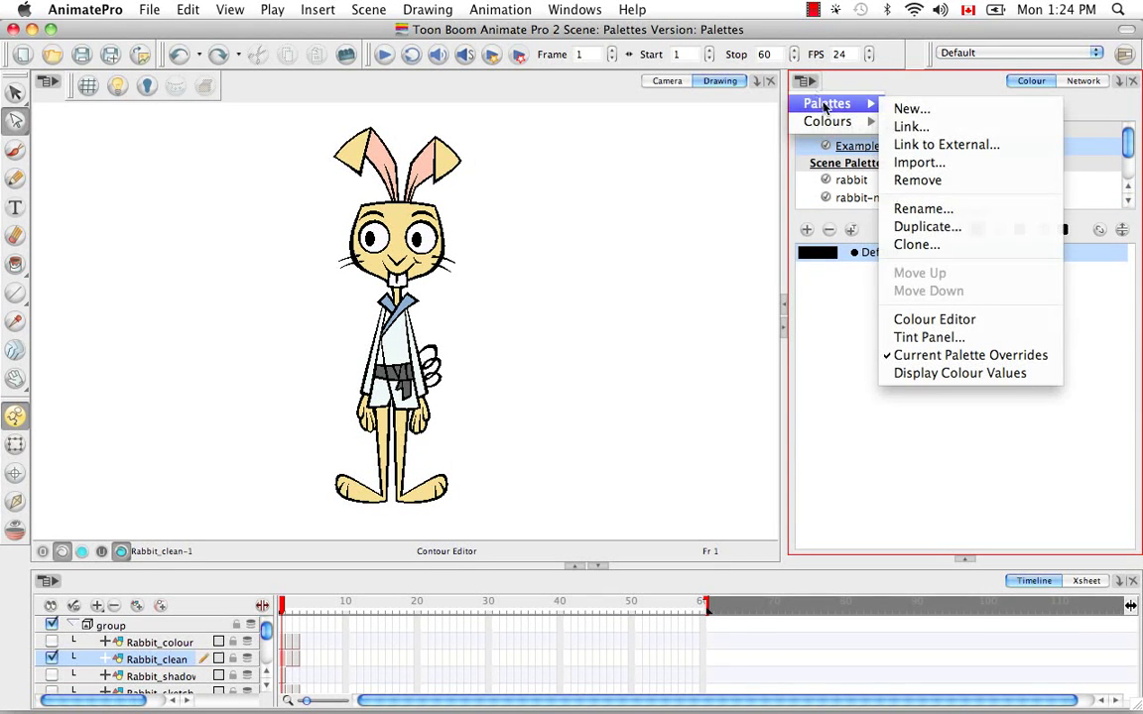
left_click(906, 122)
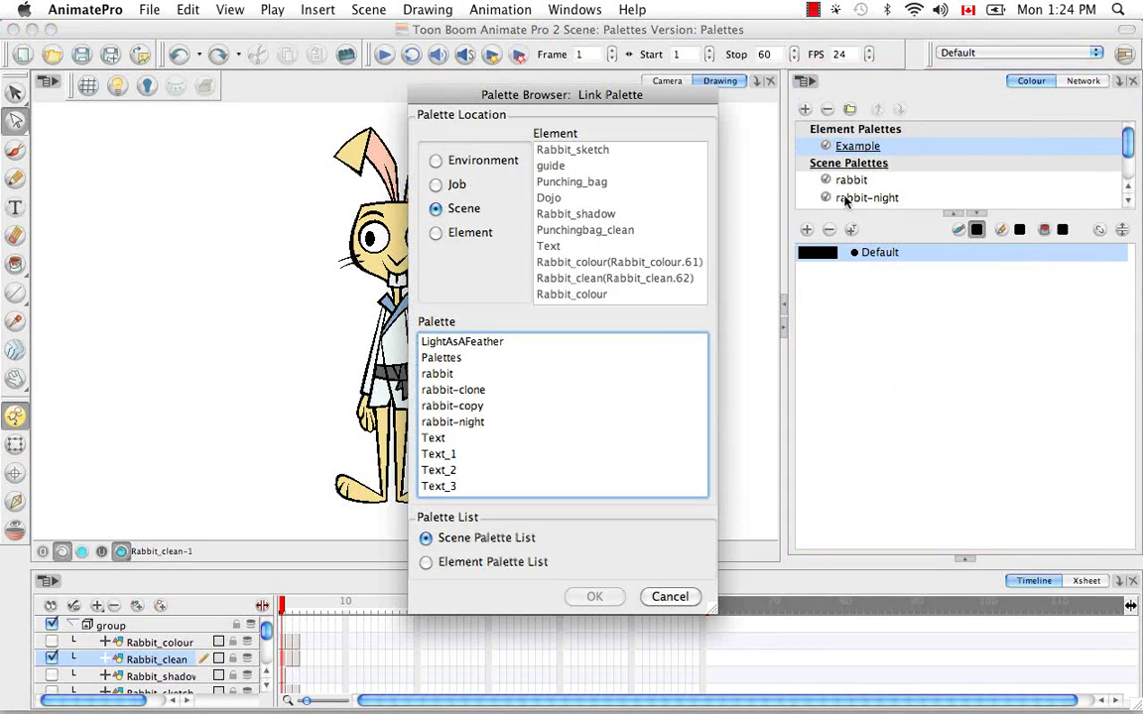
left_click(436, 234)
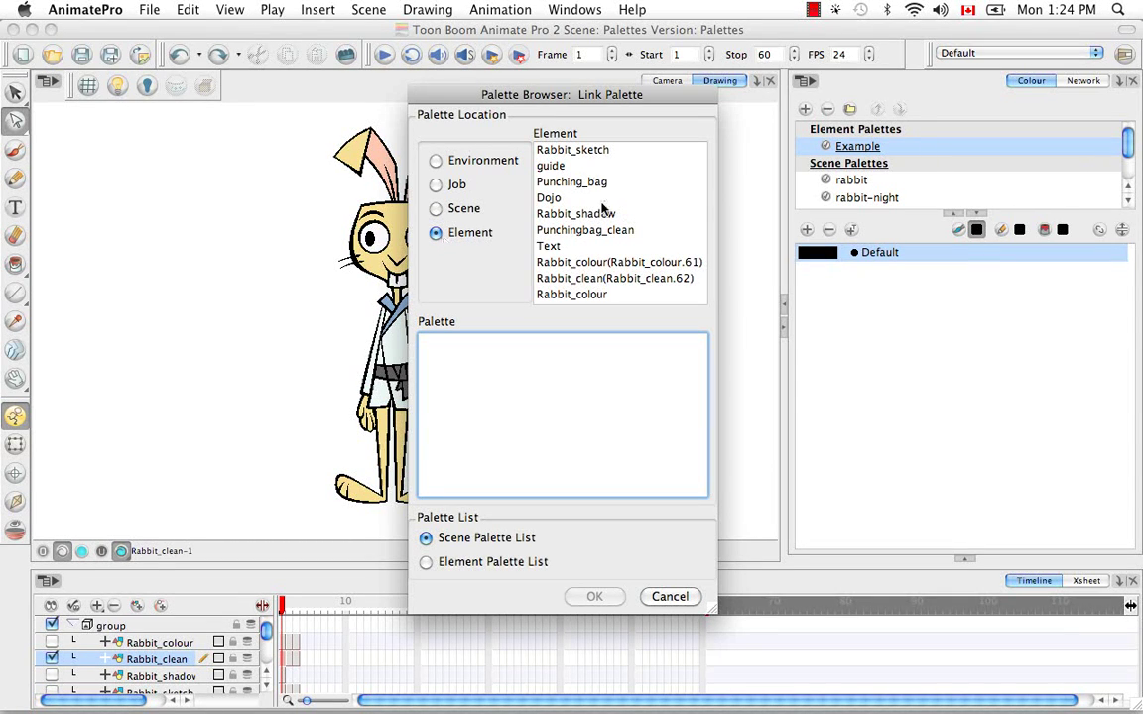
left_click(552, 279)
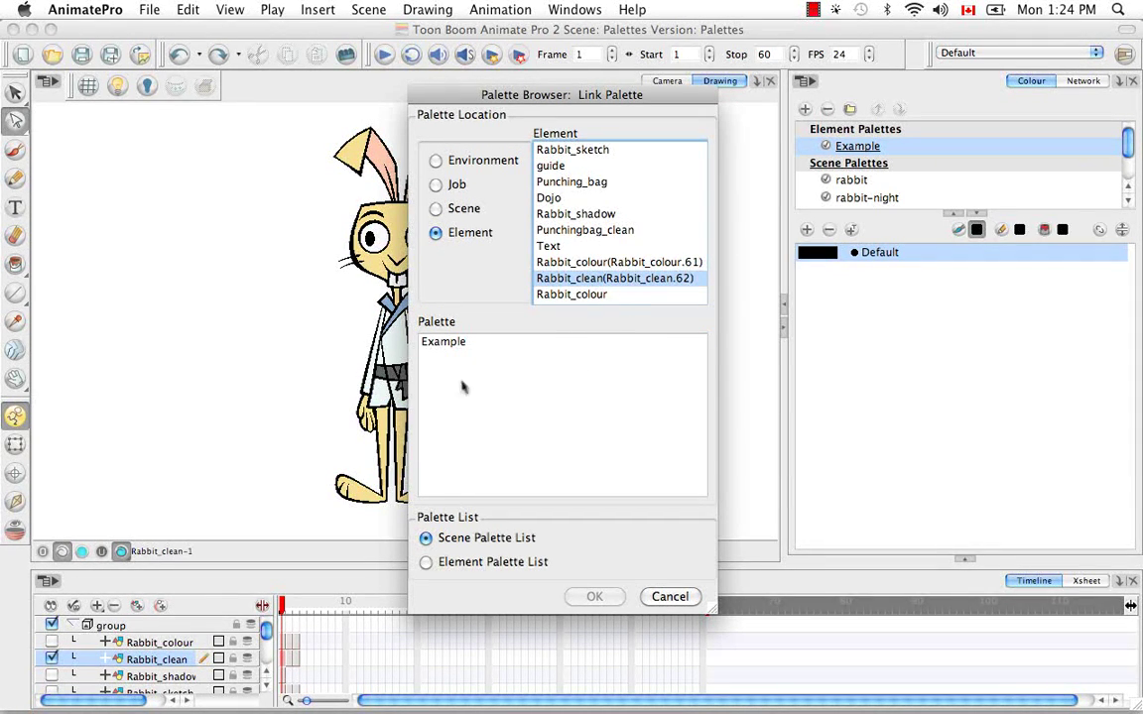
left_click(448, 343)
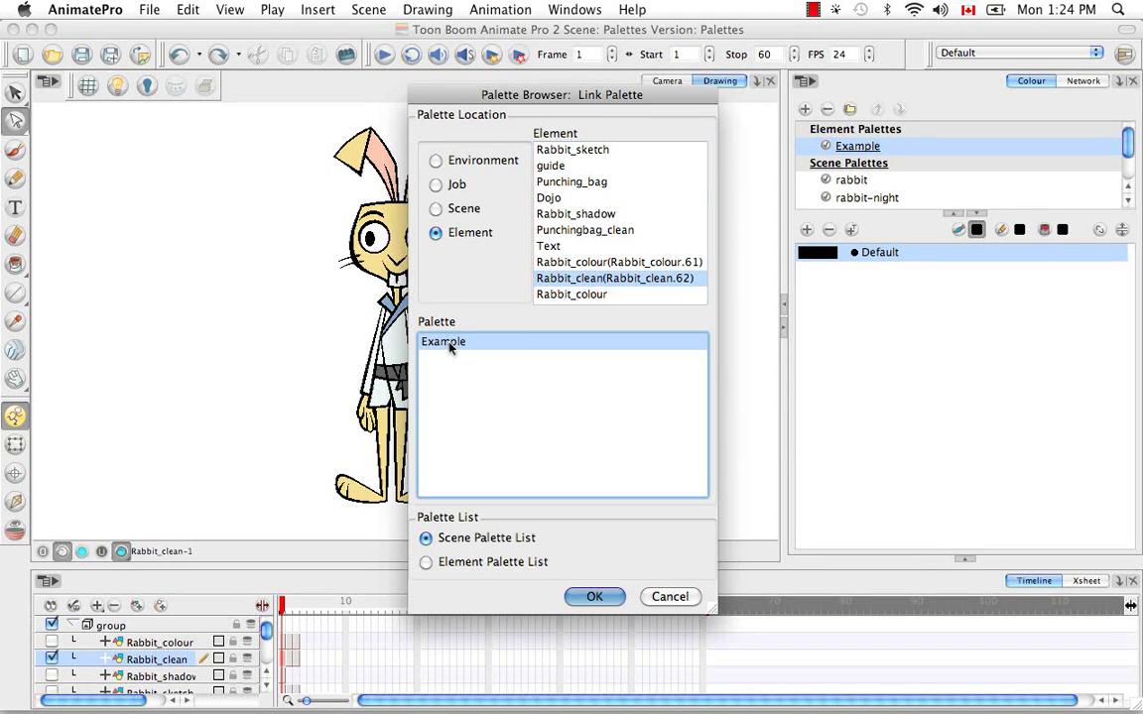
left_click(611, 599)
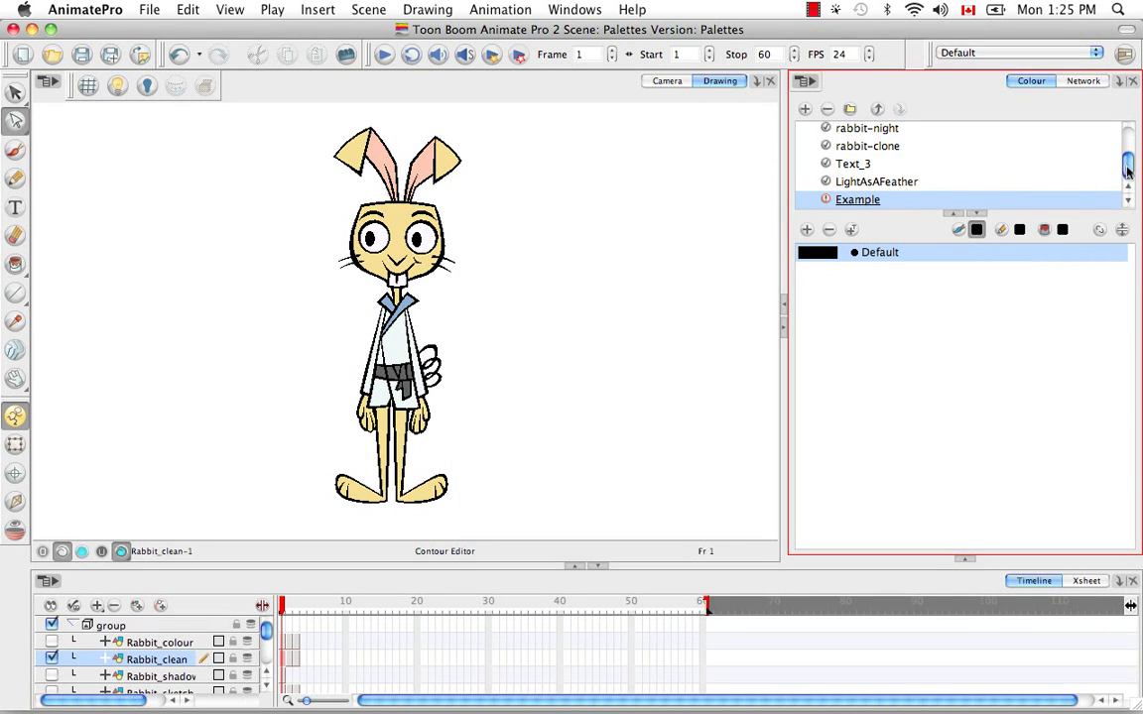
Step: View the rabbit palette's colours, then switch to the Example palette's Default colour
scroll(952, 164, "up", 5)
left_click(862, 150)
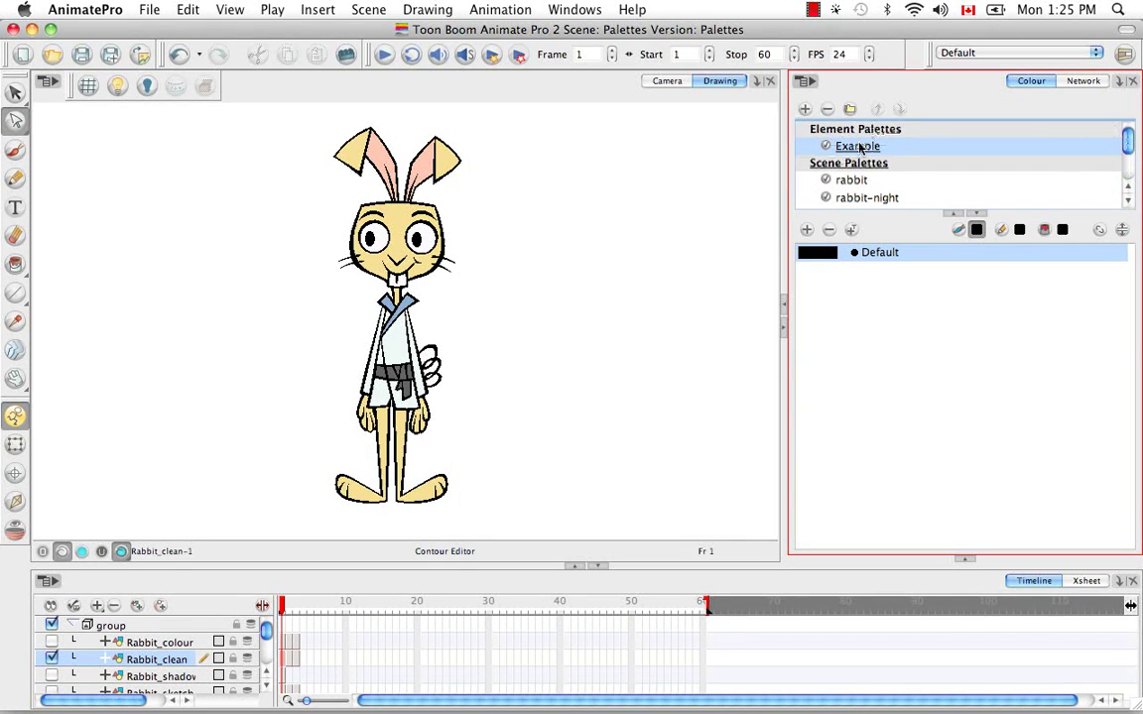
left_click(1052, 180)
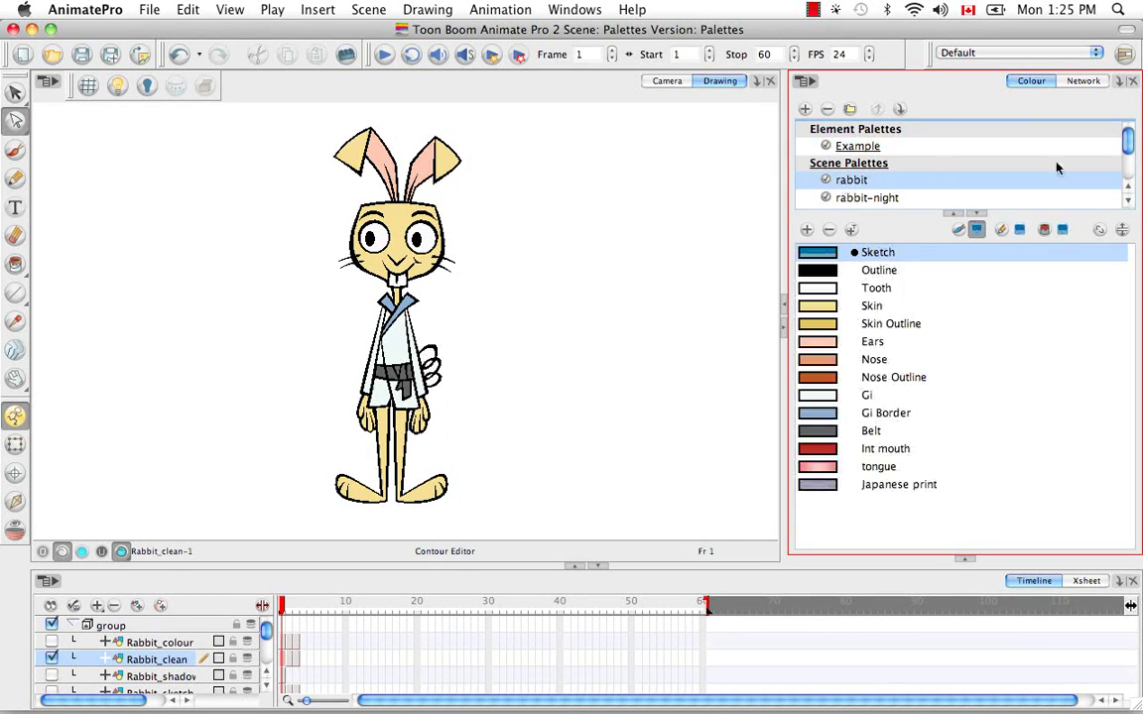
scroll(1022, 183, "down", 4)
left_click(870, 199)
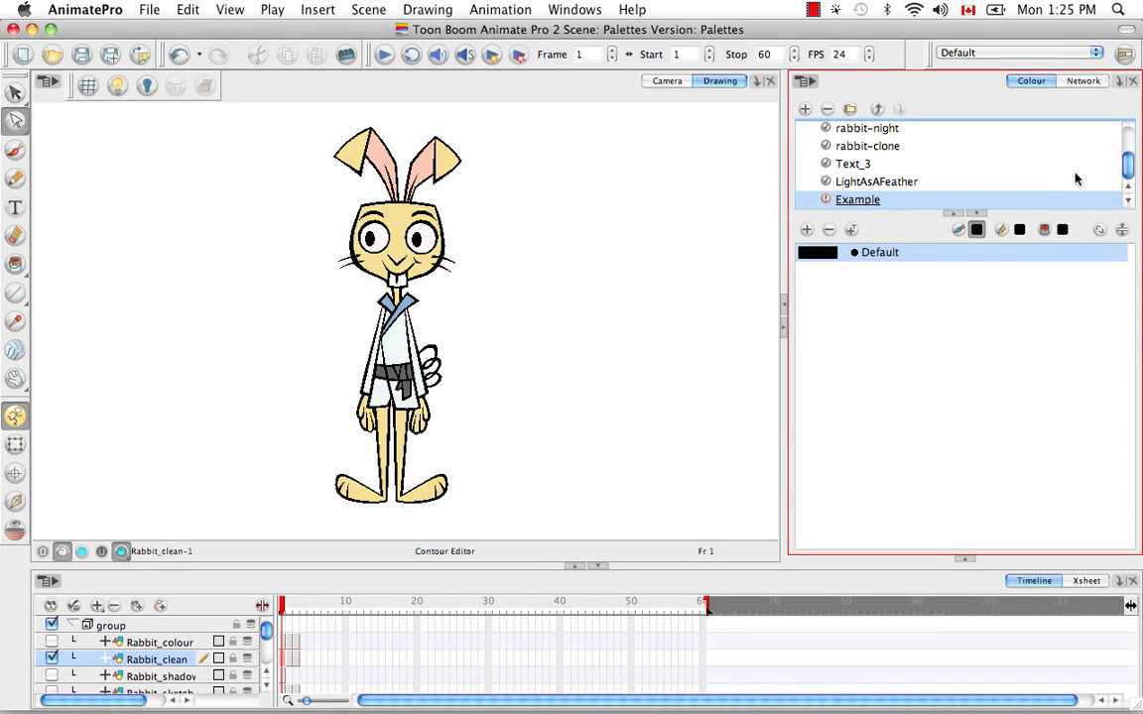
scroll(1091, 169, "up", 4)
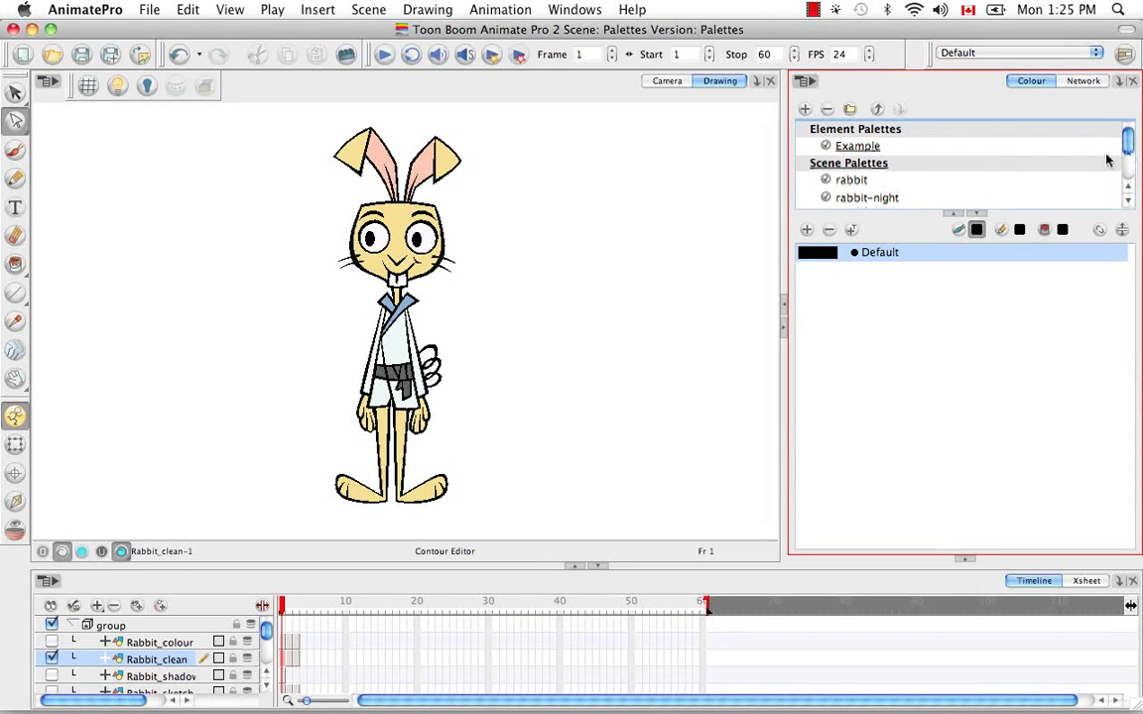
left_click(963, 294)
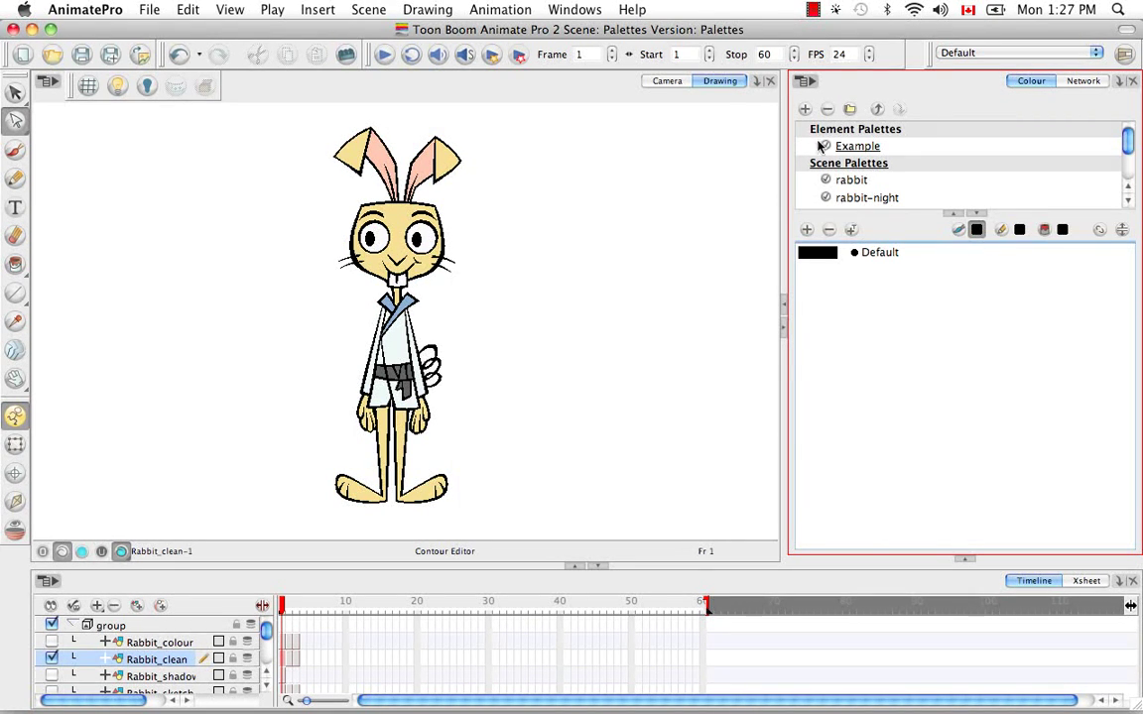
Step: Create a Master_Rabbit palette and turn its Default colour into a pale yellow skin tone
left_click(805, 110)
key("BackSpace")
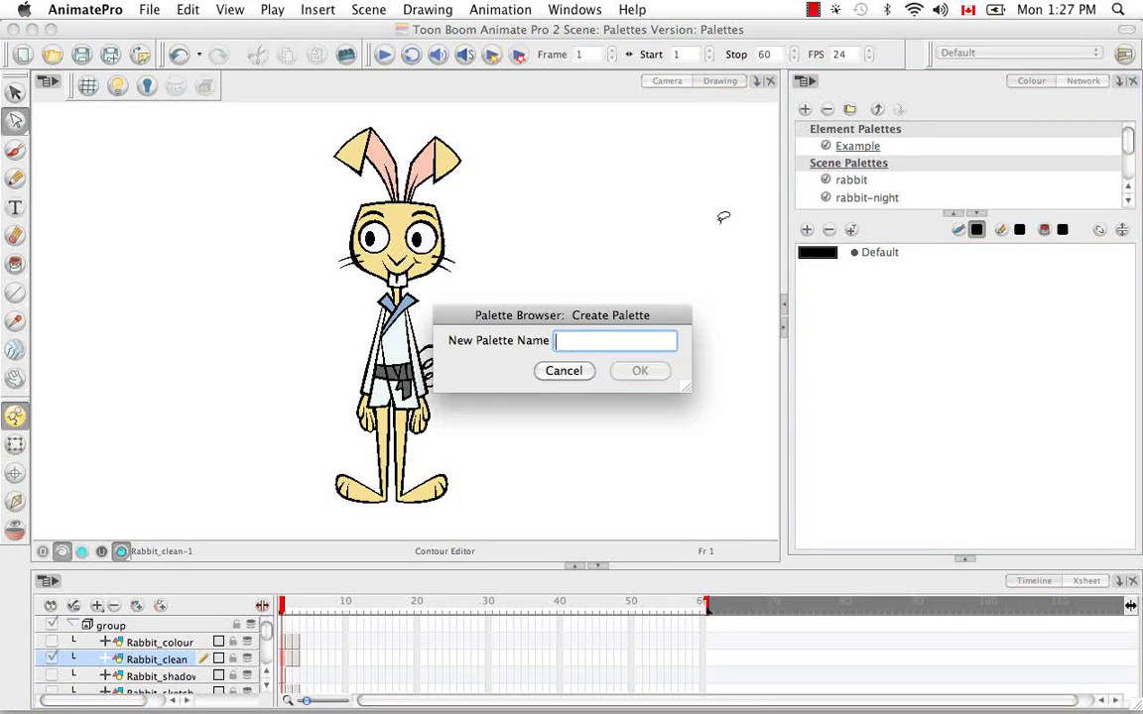
type("Mast")
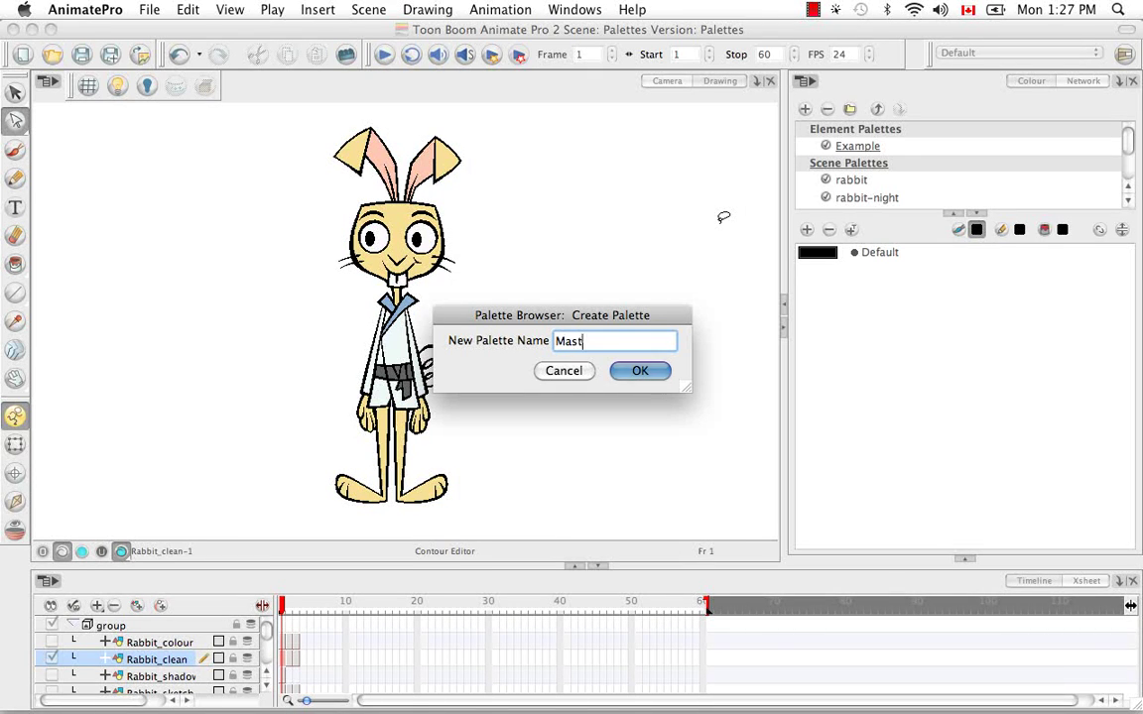
type("er_Rabbit")
left_click(640, 371)
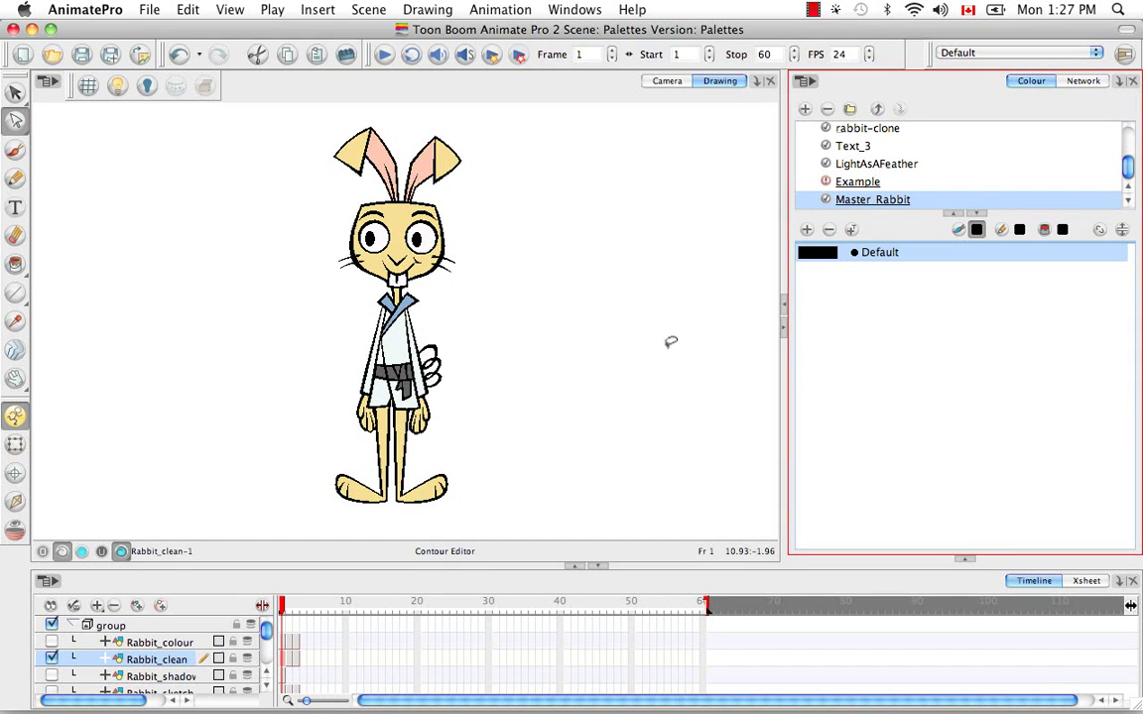
double_click(816, 254)
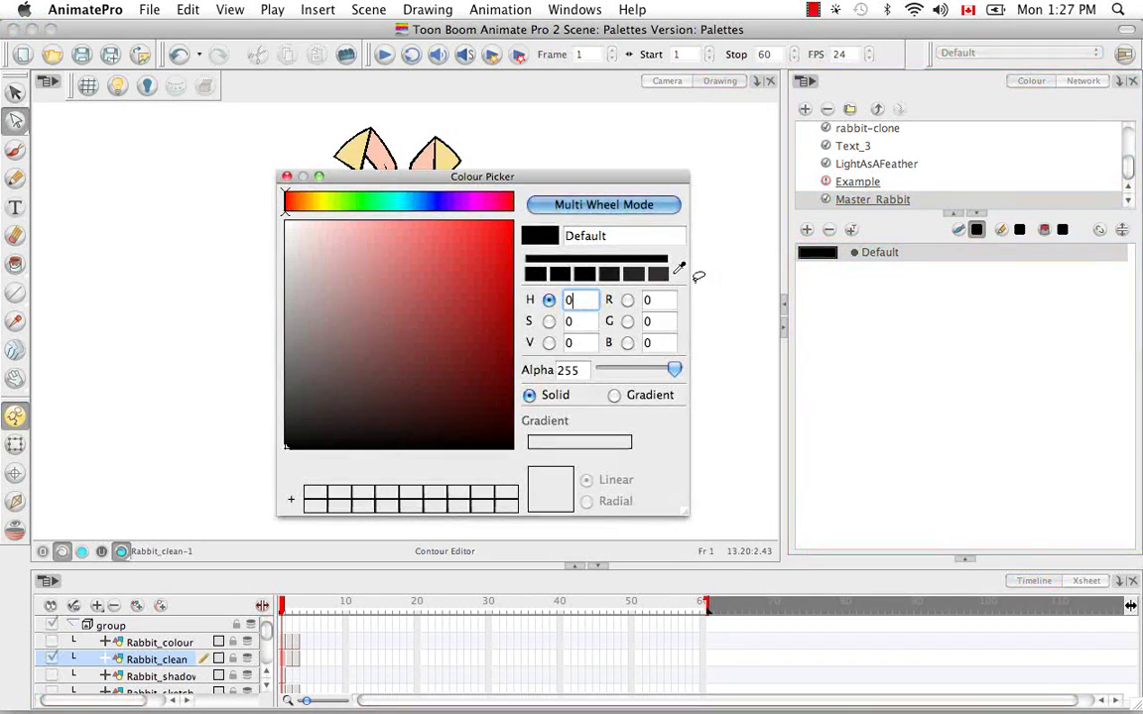
left_click(315, 204)
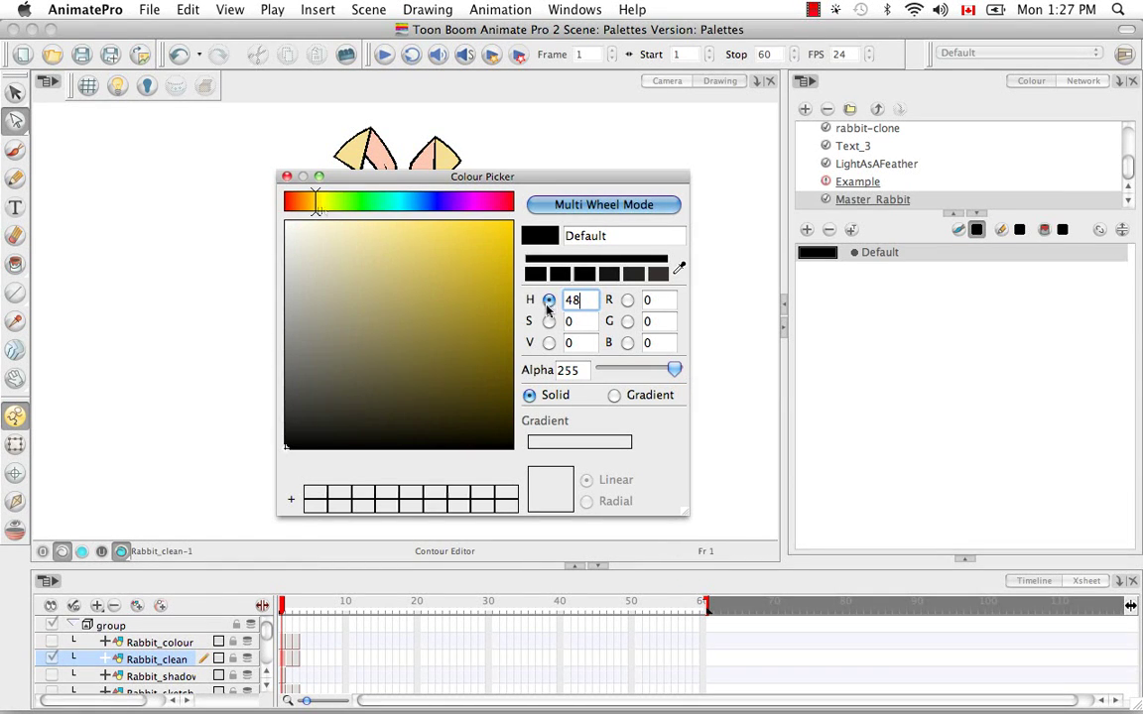
left_click(364, 220)
key("Tab")
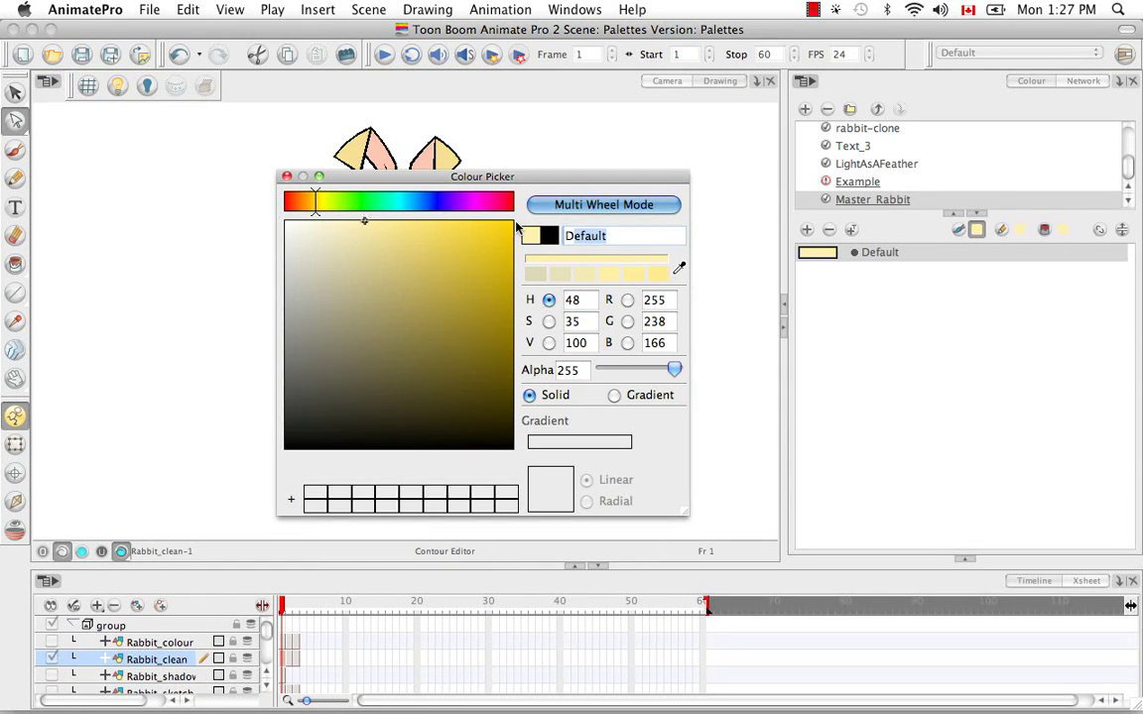
key("BackSpace")
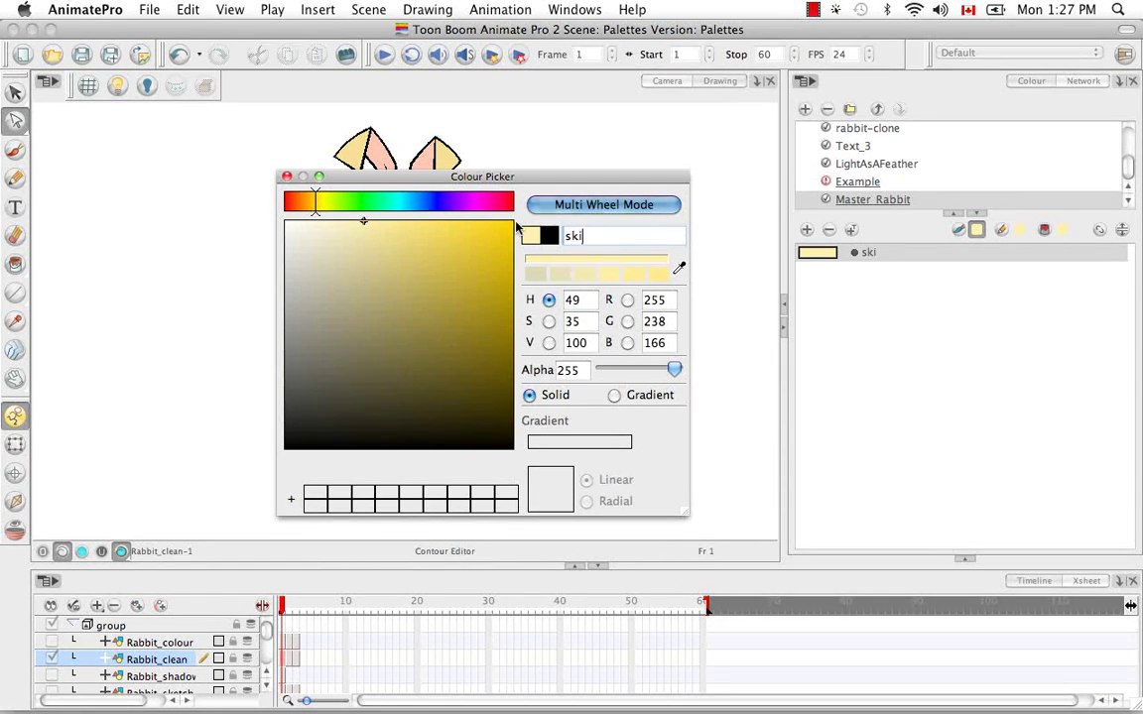
left_click(807, 229)
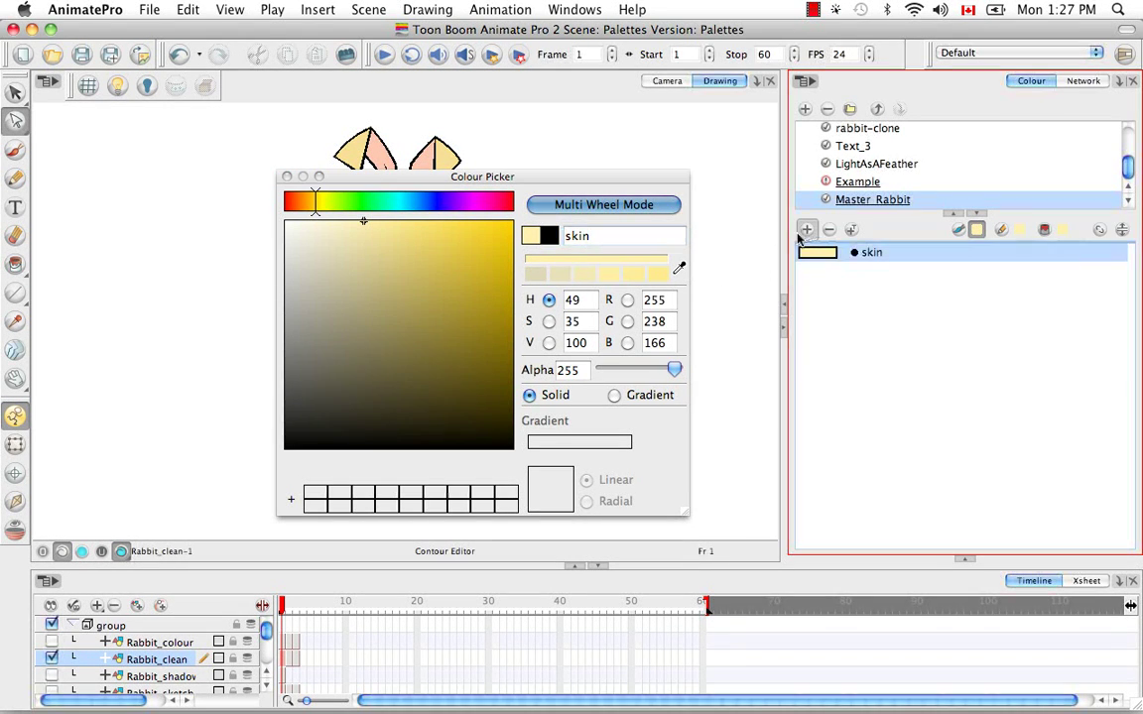
Step: Add a pale pink 'ear' colour and a pale cyan 'gi' colour to Master_Rabbit
left_click(807, 230)
left_click_drag(315, 203, 333, 221)
triple_click(563, 235)
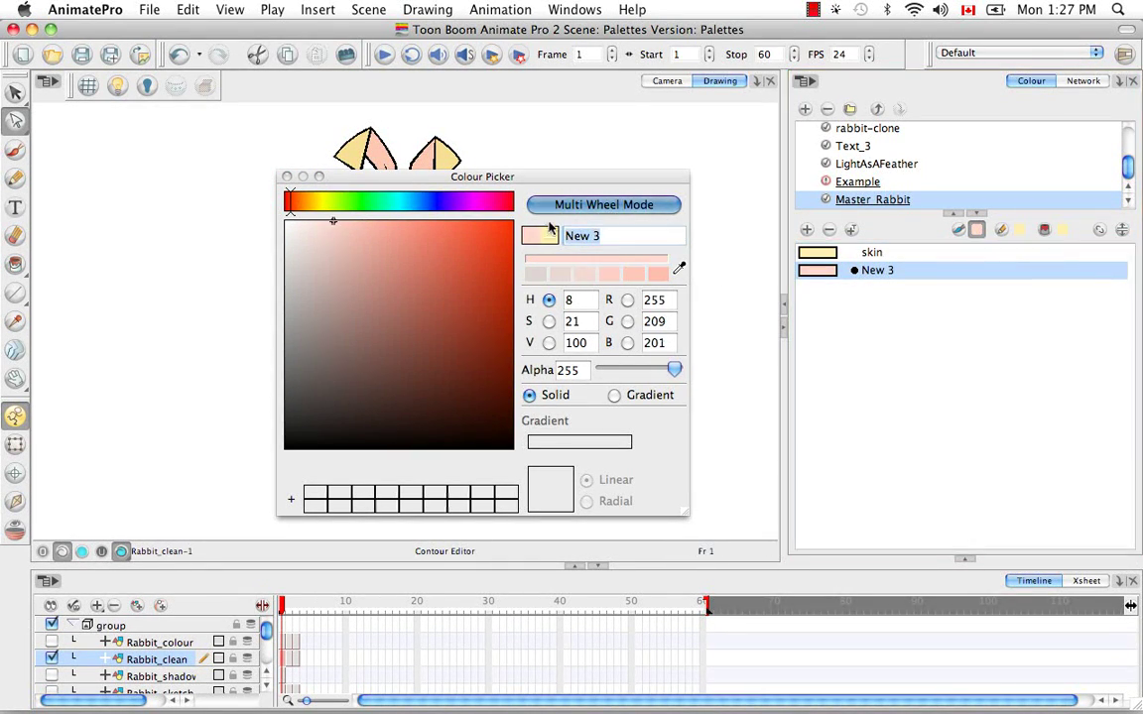
key("BackSpace")
type("ears")
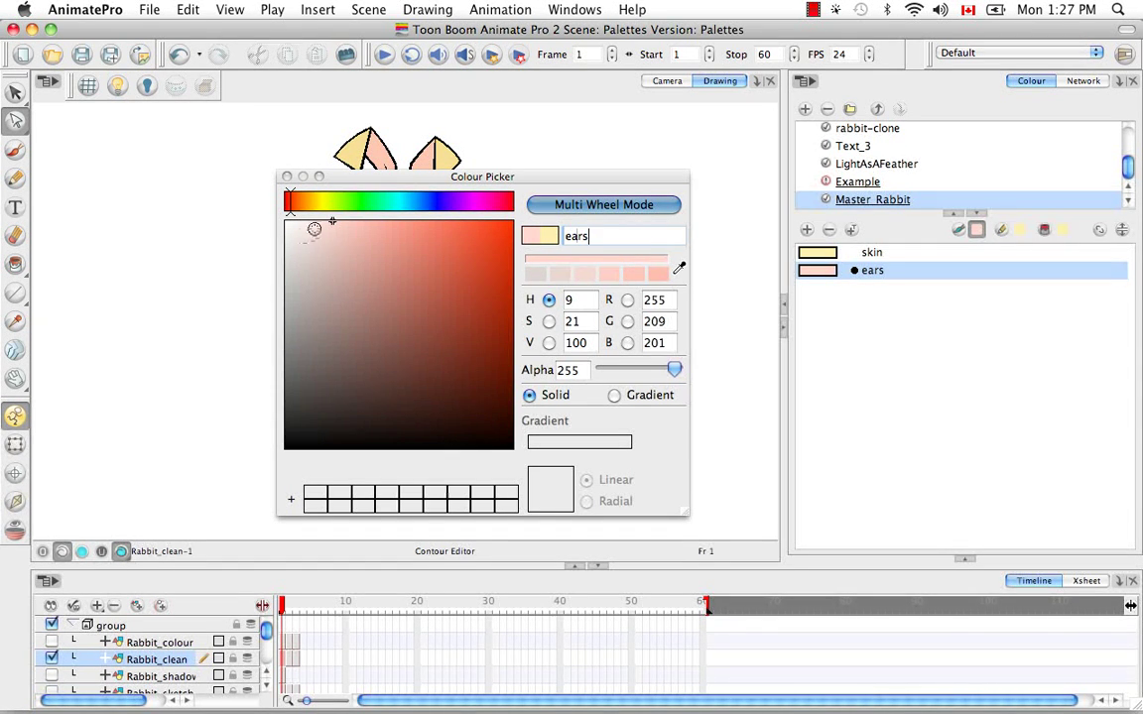
left_click(806, 229)
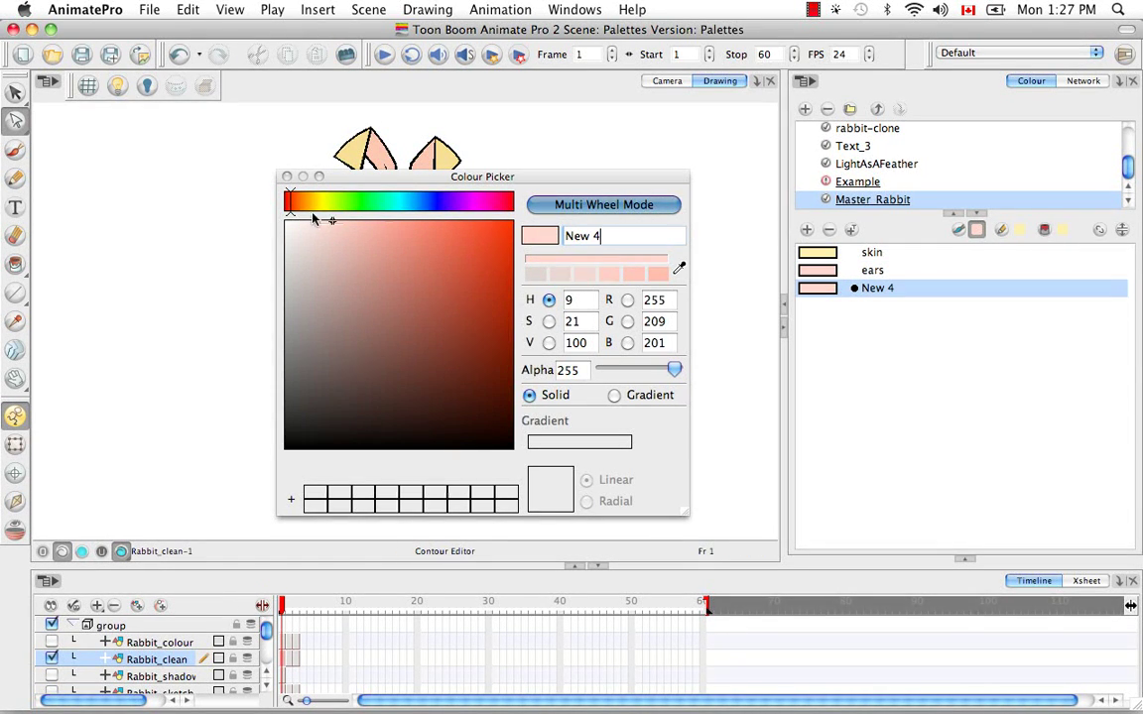
left_click_drag(289, 203, 401, 209)
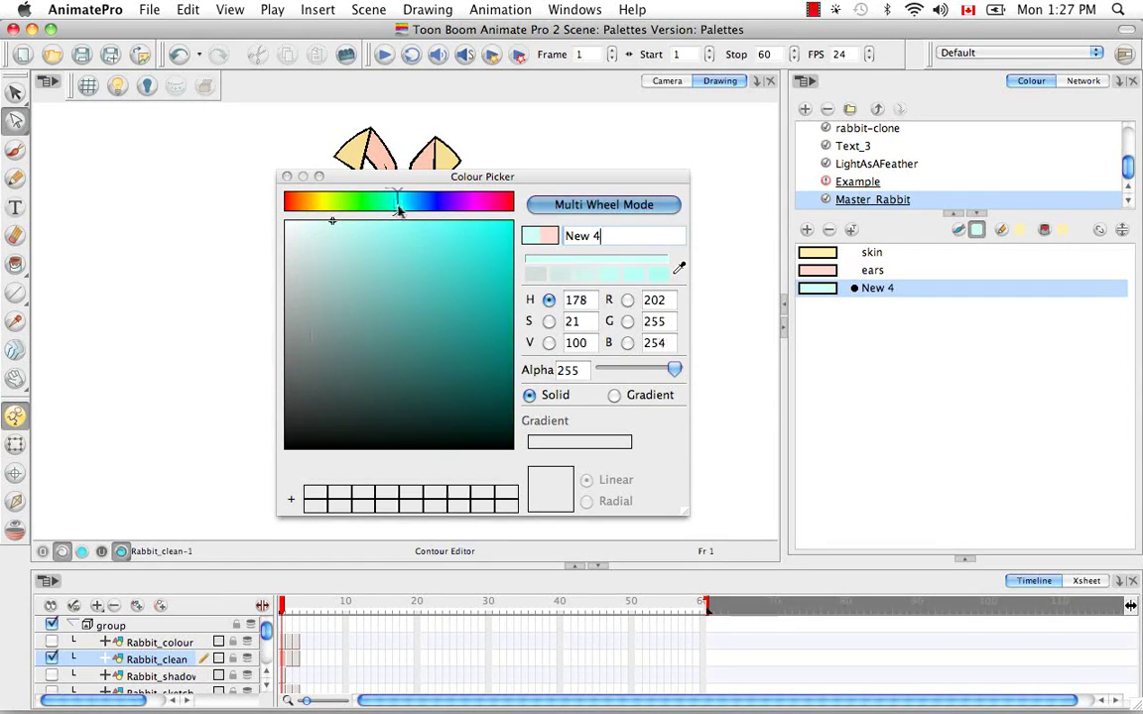
left_click(318, 217)
mouse_move(317, 216)
left_mouse_down()
mouse_move(308, 215)
mouse_move(317, 220)
left_mouse_up()
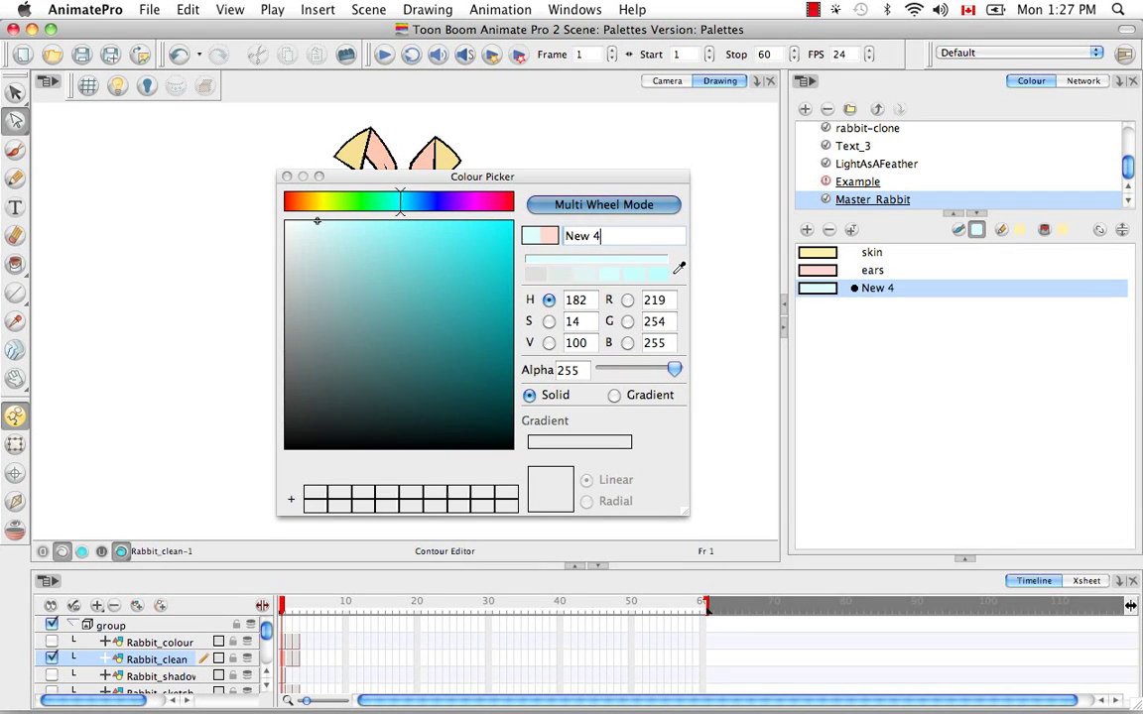
type("gi")
Step: Add a dark grey 'belt' colour to the Master_Rabbit palette
left_click(806, 231)
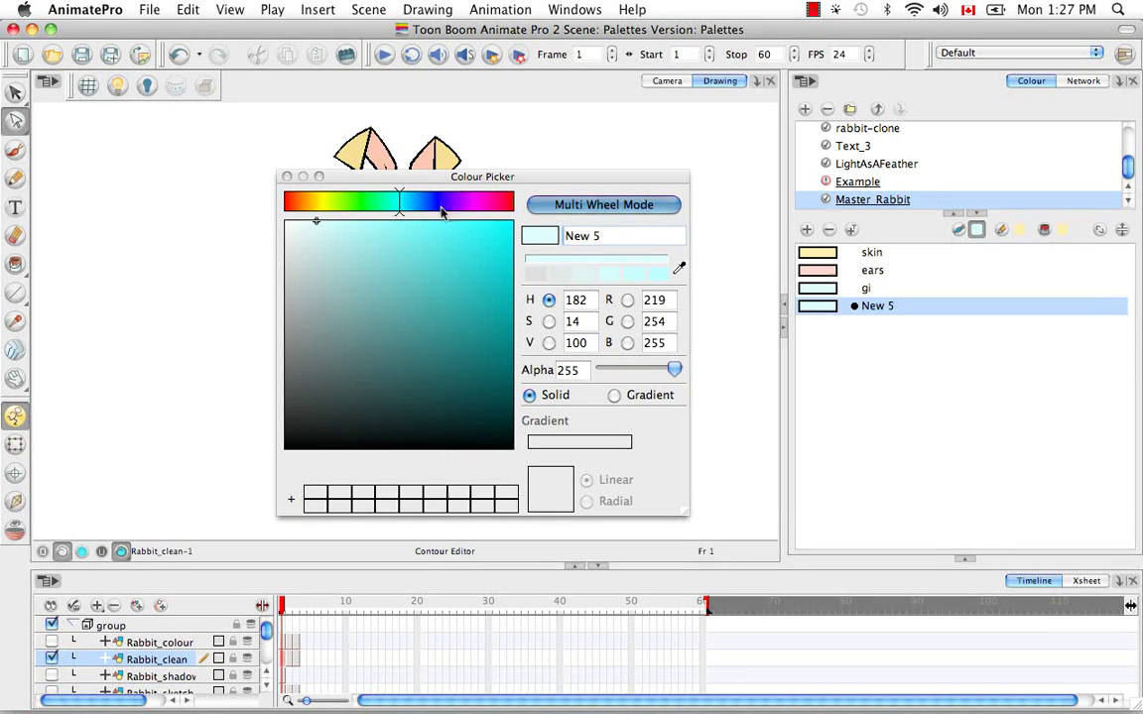
left_click_drag(449, 181, 615, 215)
left_click_drag(449, 402, 450, 398)
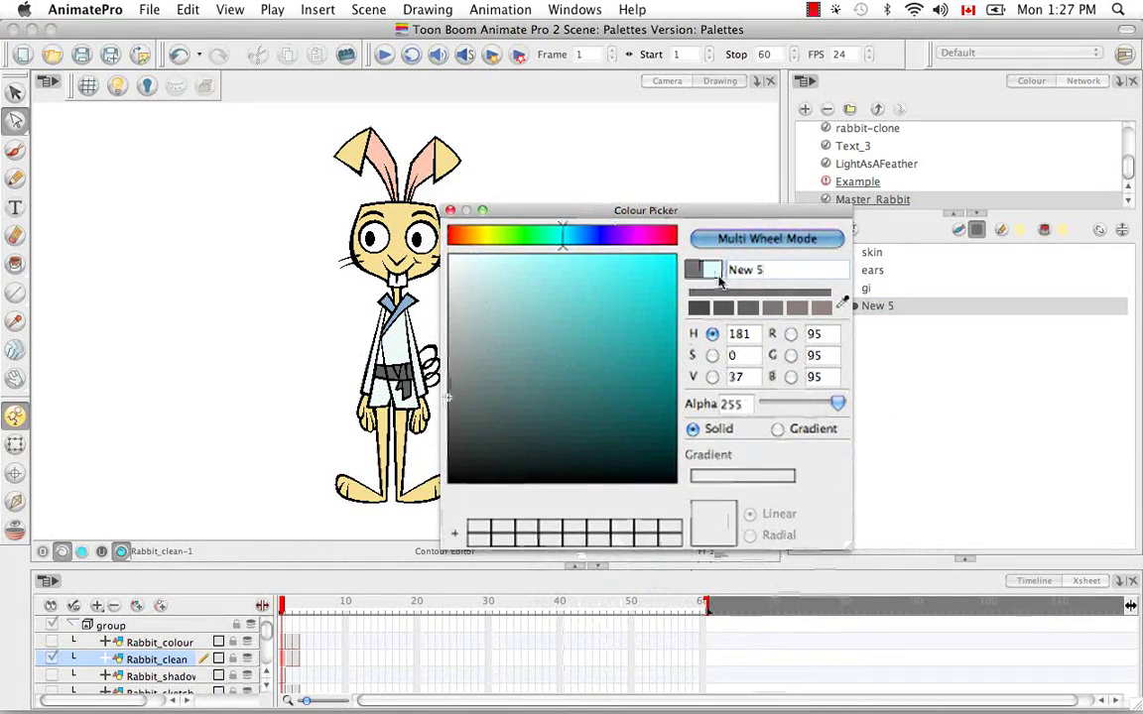
type("belt")
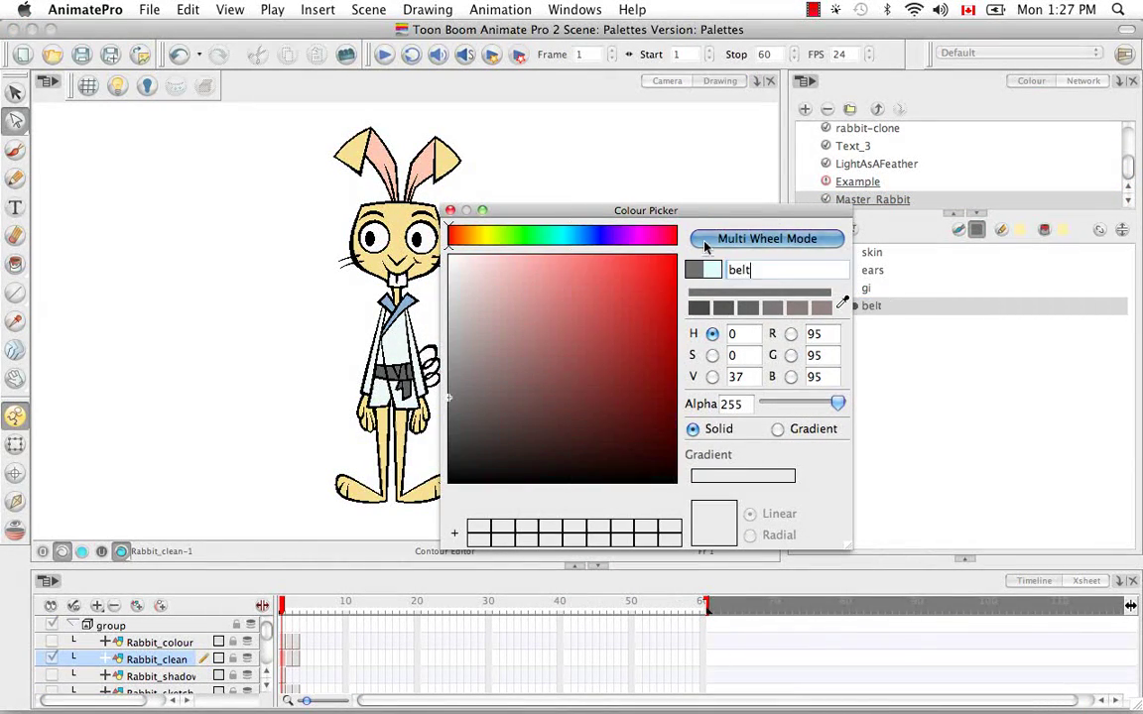
left_click(450, 211)
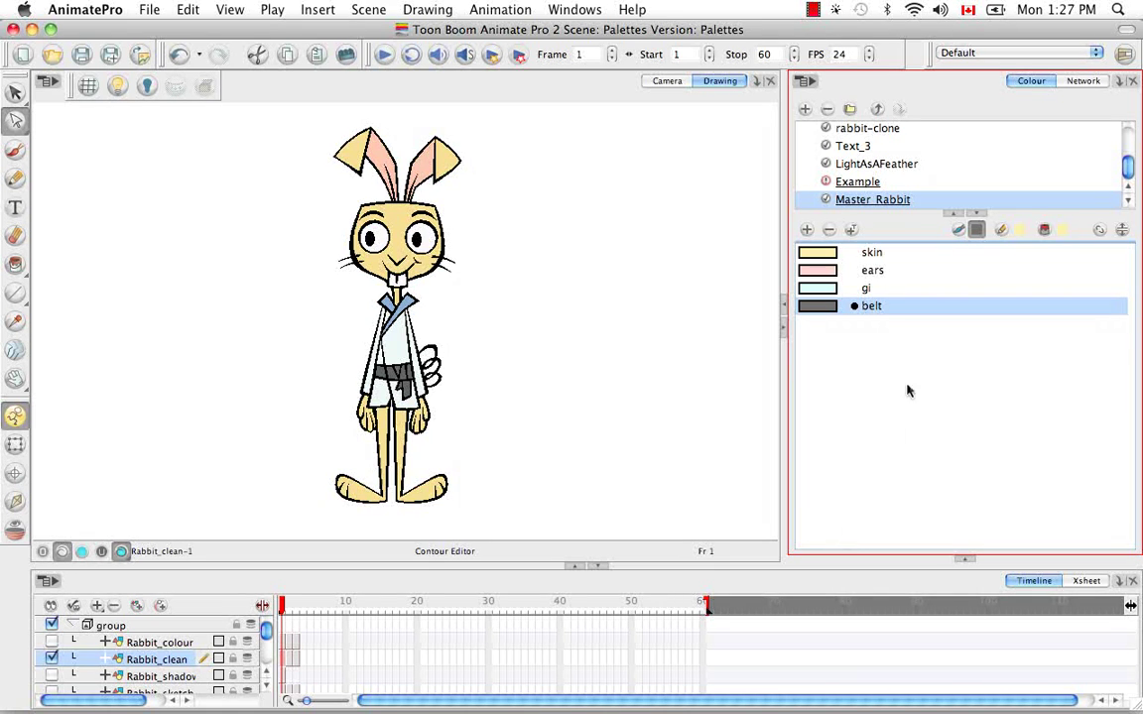
mouse_move(898, 699)
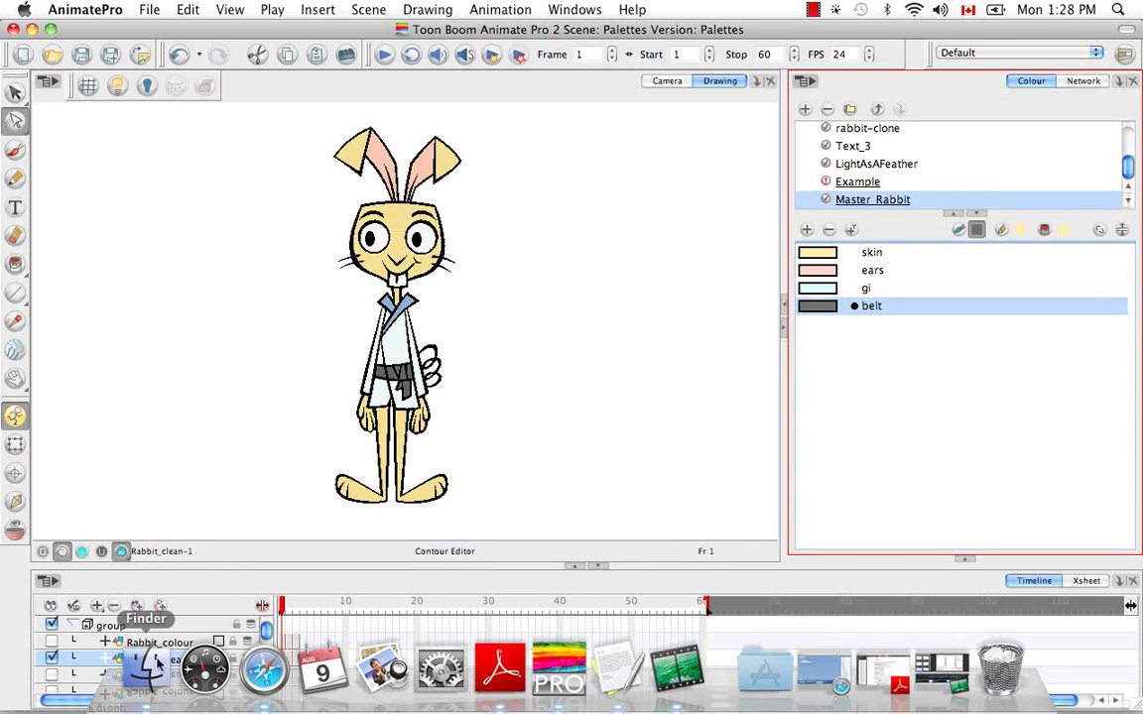
Step: Create a new folder named 'Master Palette' inside Animation/Pack05 in Finder
left_click(146, 667)
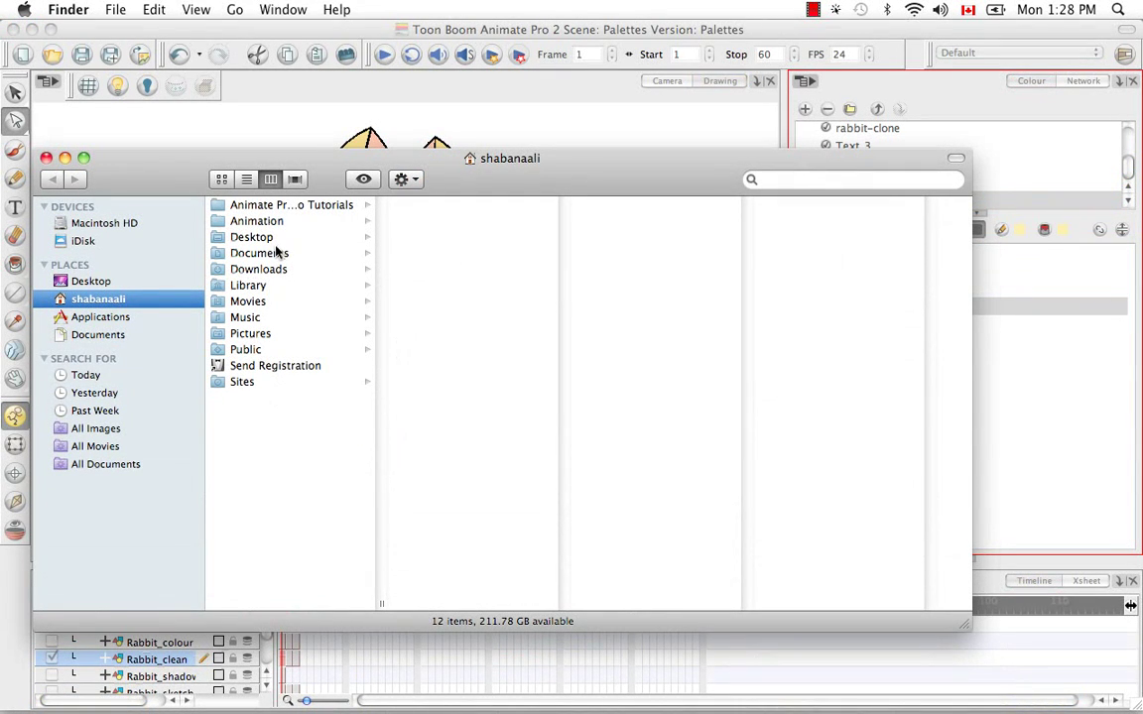
left_click(251, 220)
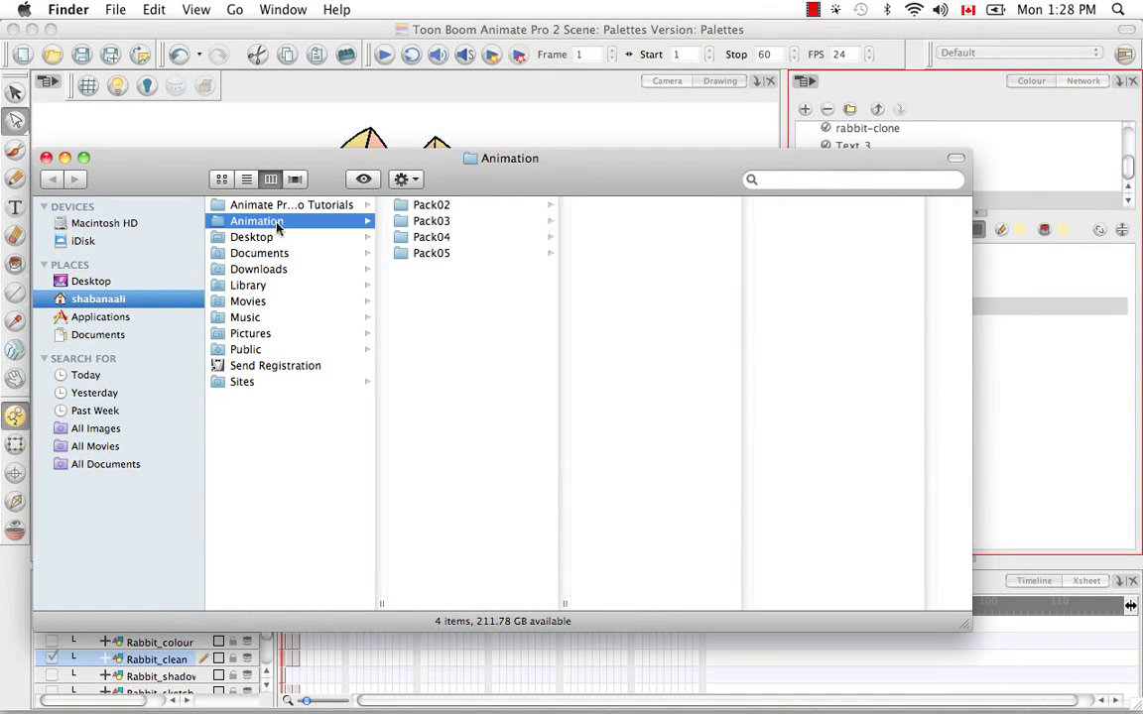
left_click(437, 253)
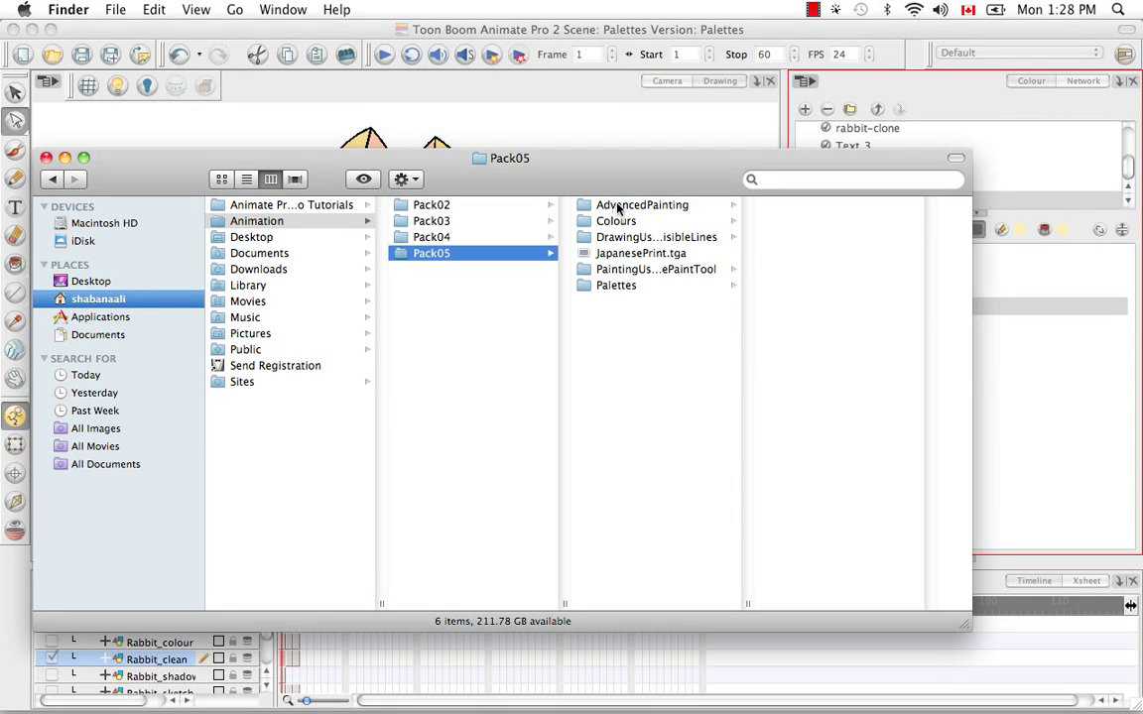
right_click(626, 355)
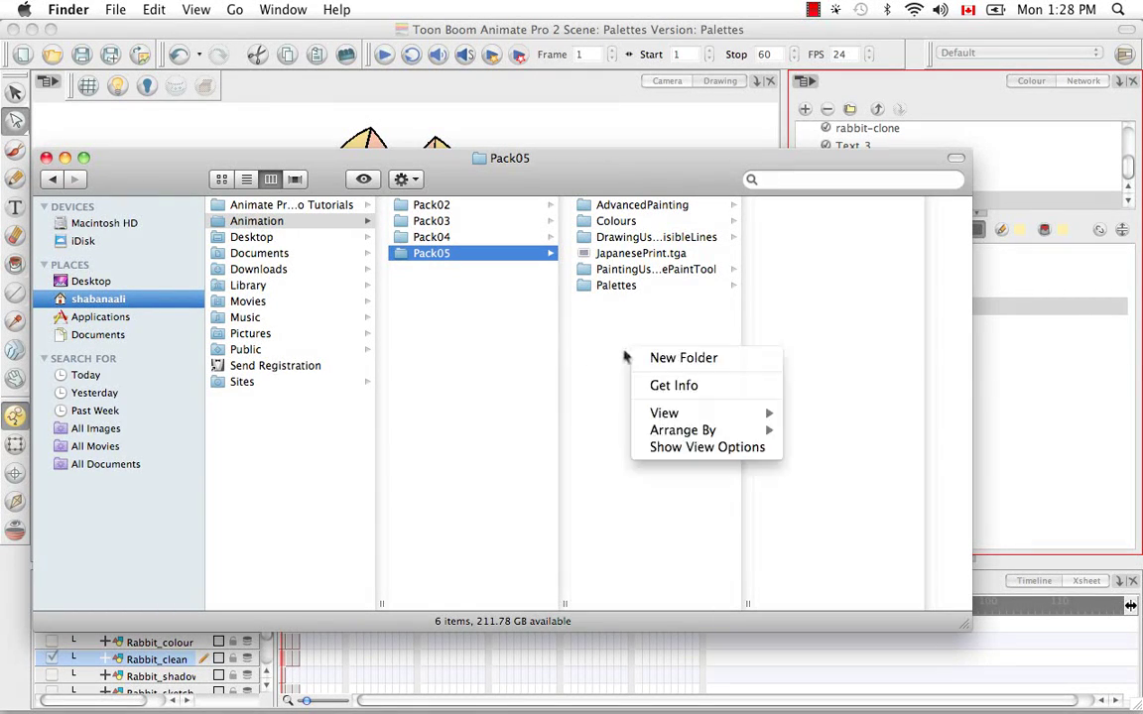
left_click(675, 359)
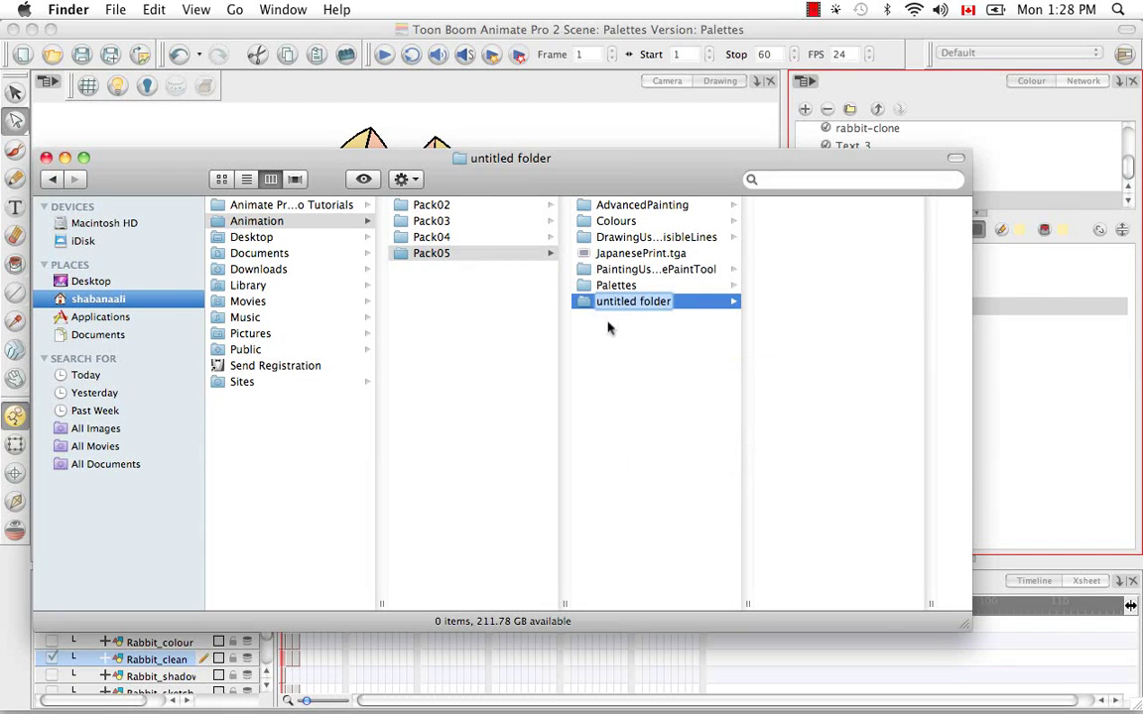
key("BackSpace")
type("Master Palette")
key("Return")
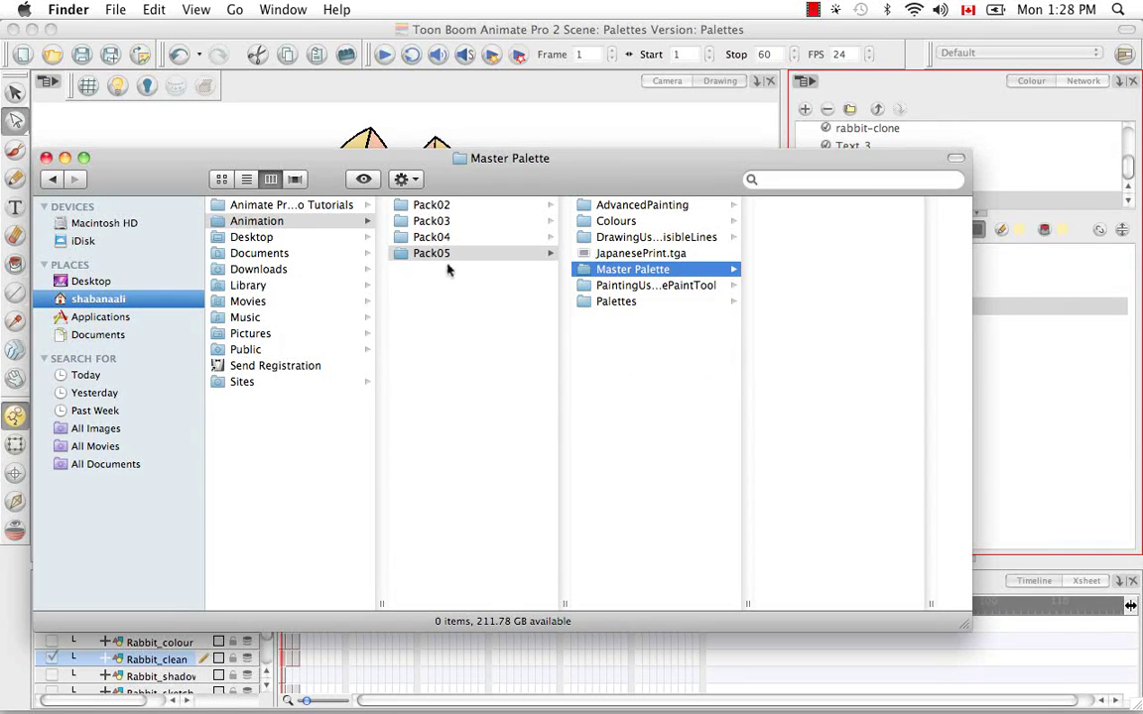
Step: Open Pack05's Palettes folder, then bring Animate Pro back to the front
left_click(611, 303)
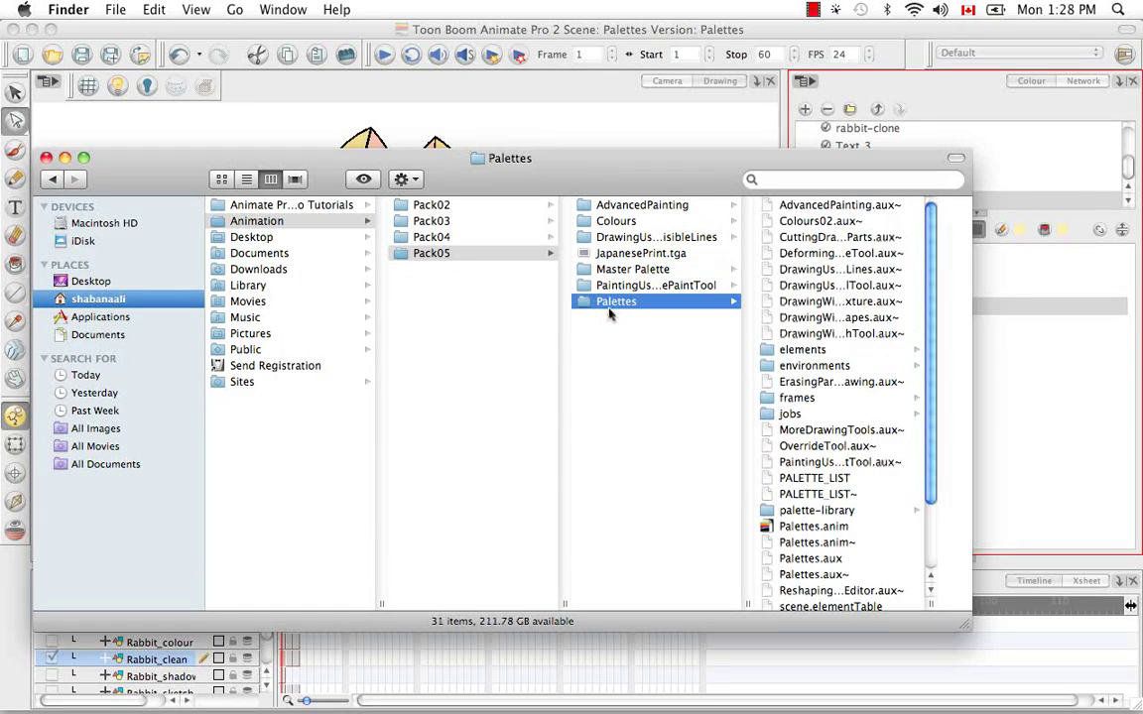
scroll(863, 357, "down", 5)
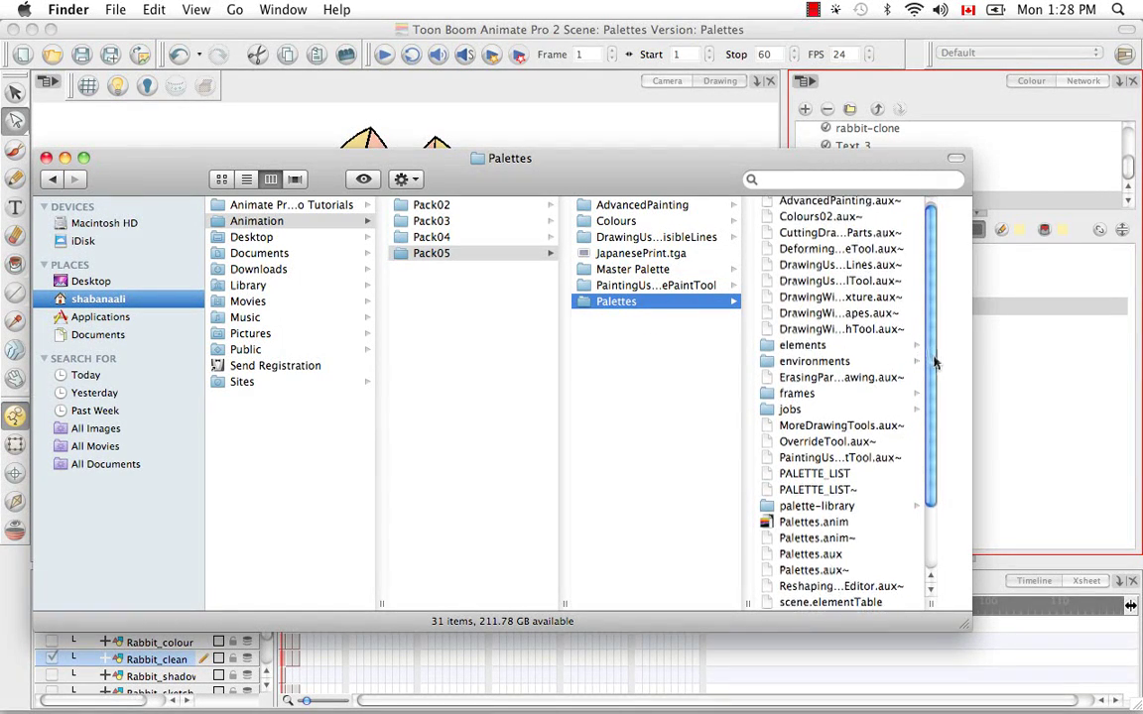
left_click_drag(628, 167, 716, 224)
left_click(72, 52)
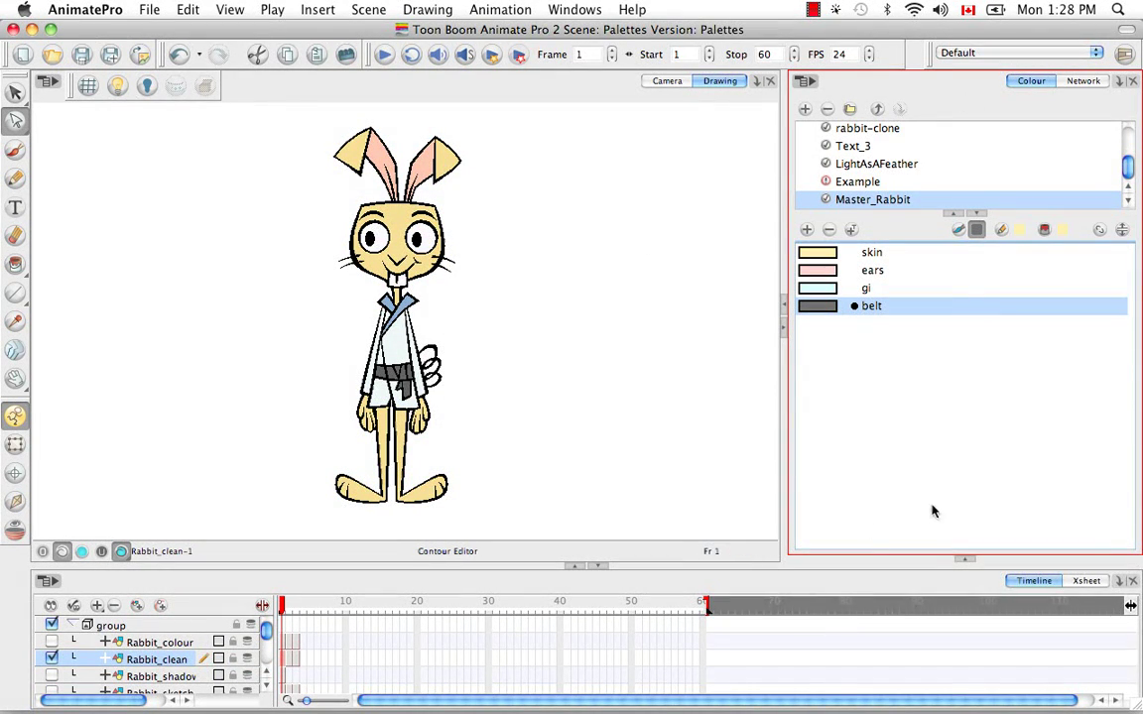
Step: Copy Master_Rabbit.plt from palette-library into Pack05's Master Palette folder
mouse_move(824, 695)
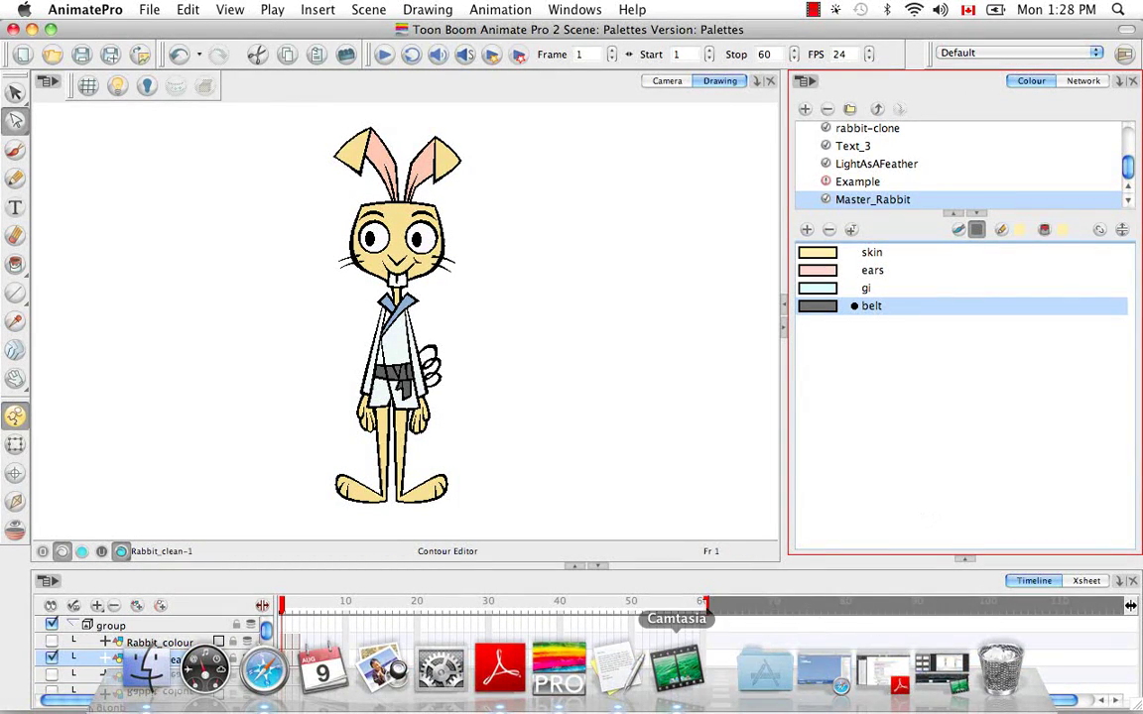
left_click(156, 662)
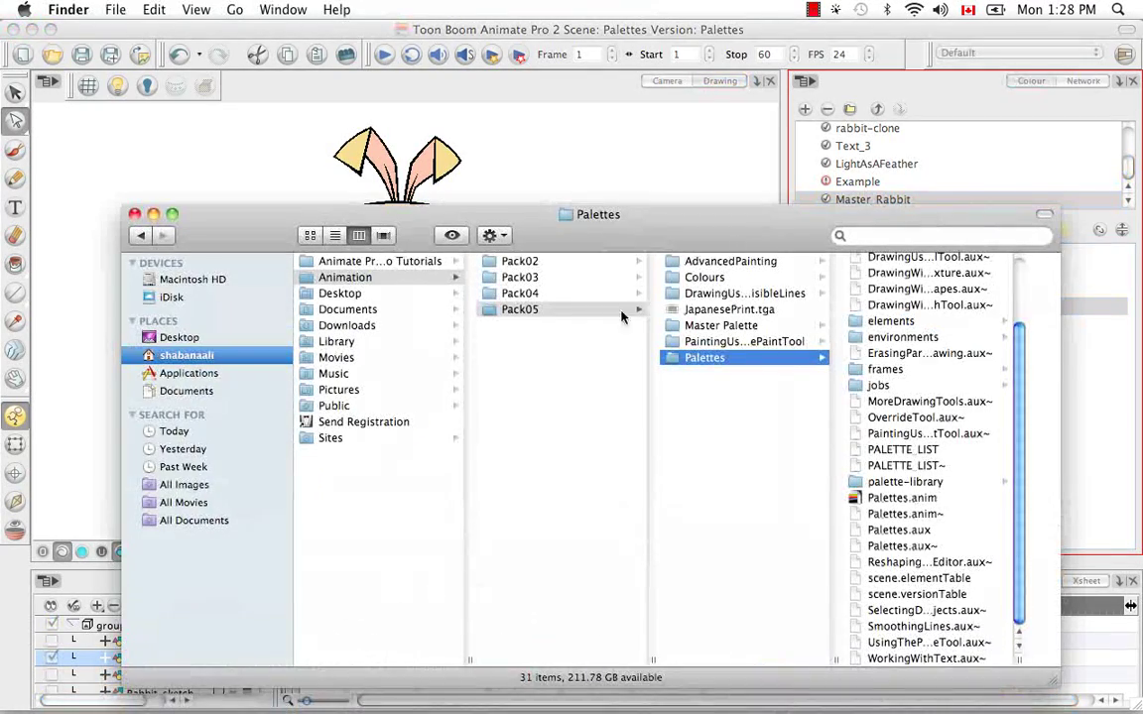
left_click_drag(657, 166, 613, 127)
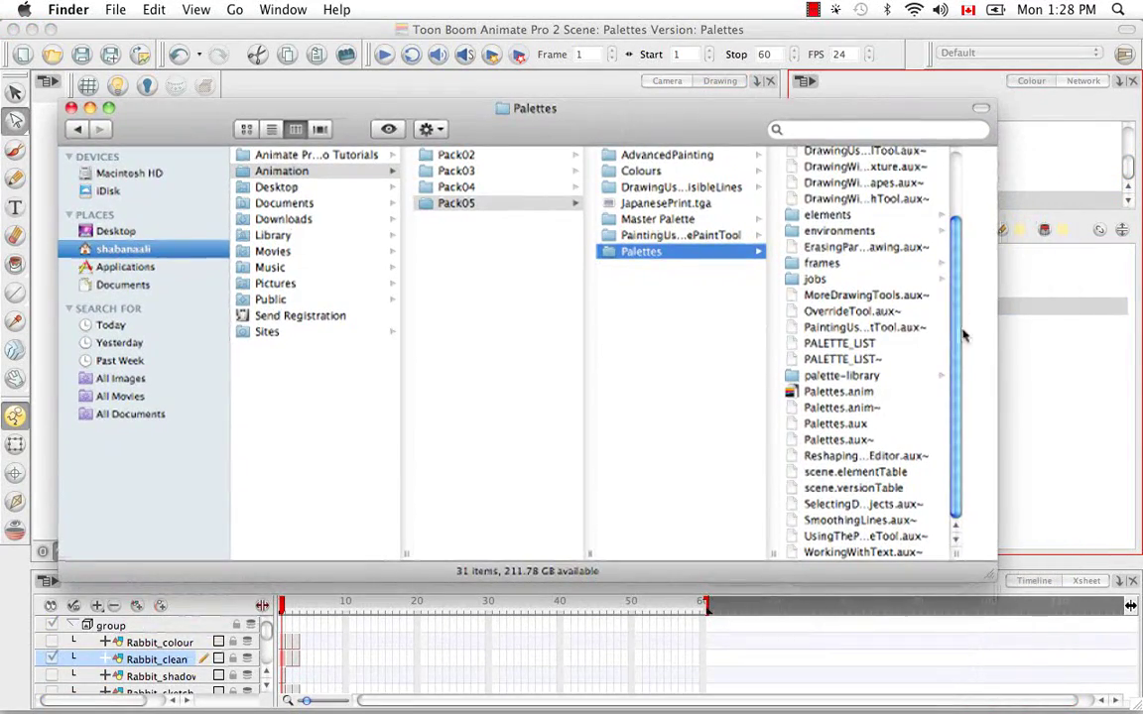
left_click(829, 377)
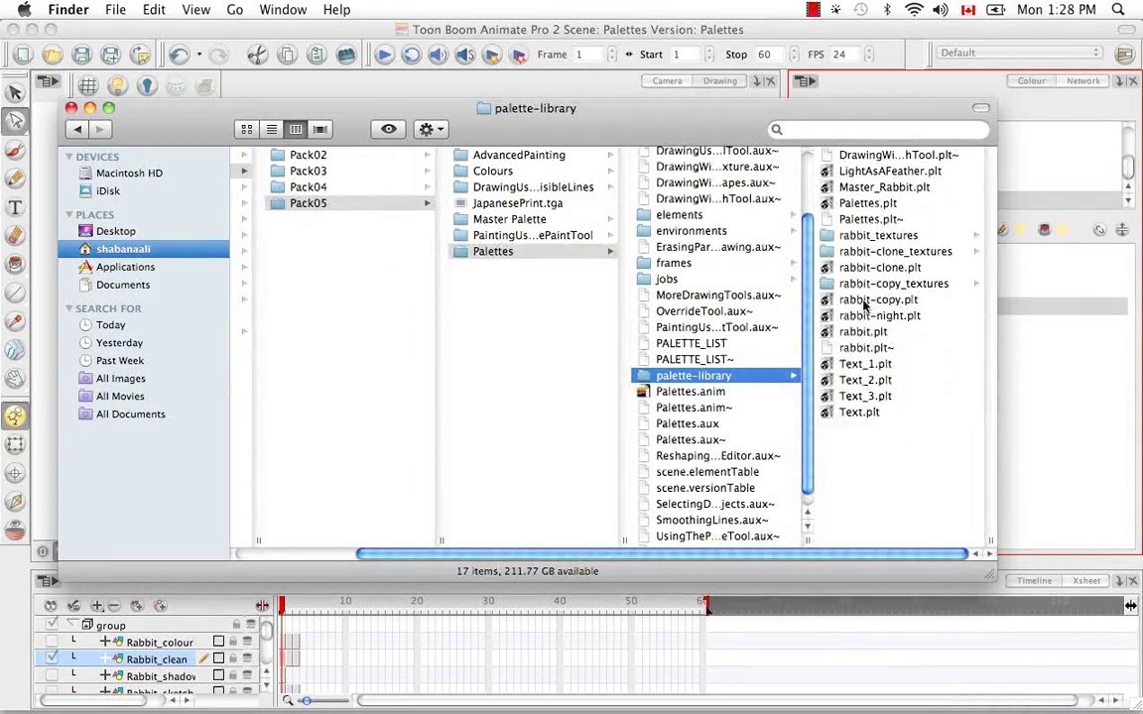
left_click(878, 188)
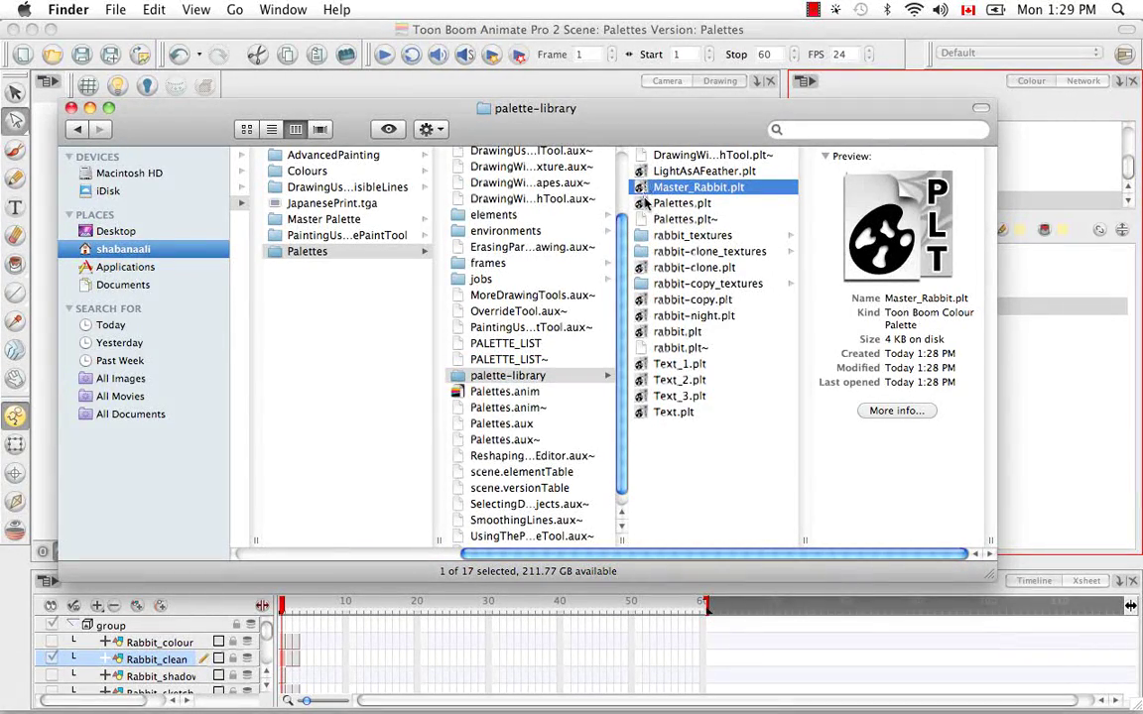
key("super+c")
left_click(331, 283)
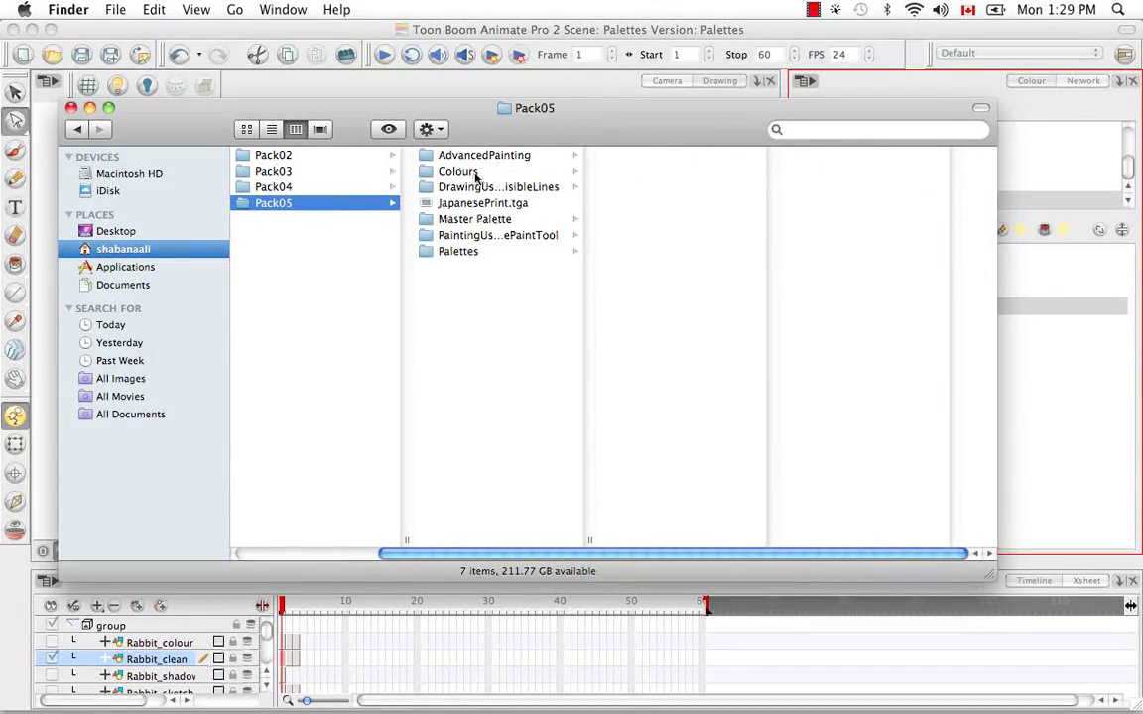
left_click(475, 220)
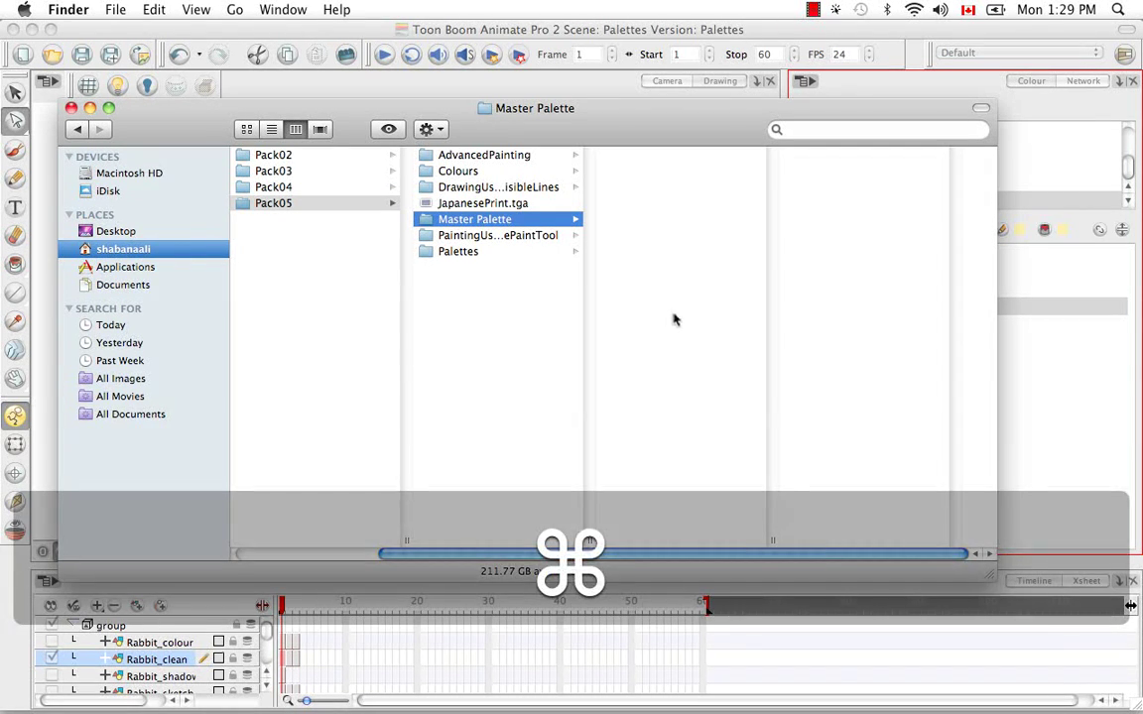
key("super+v")
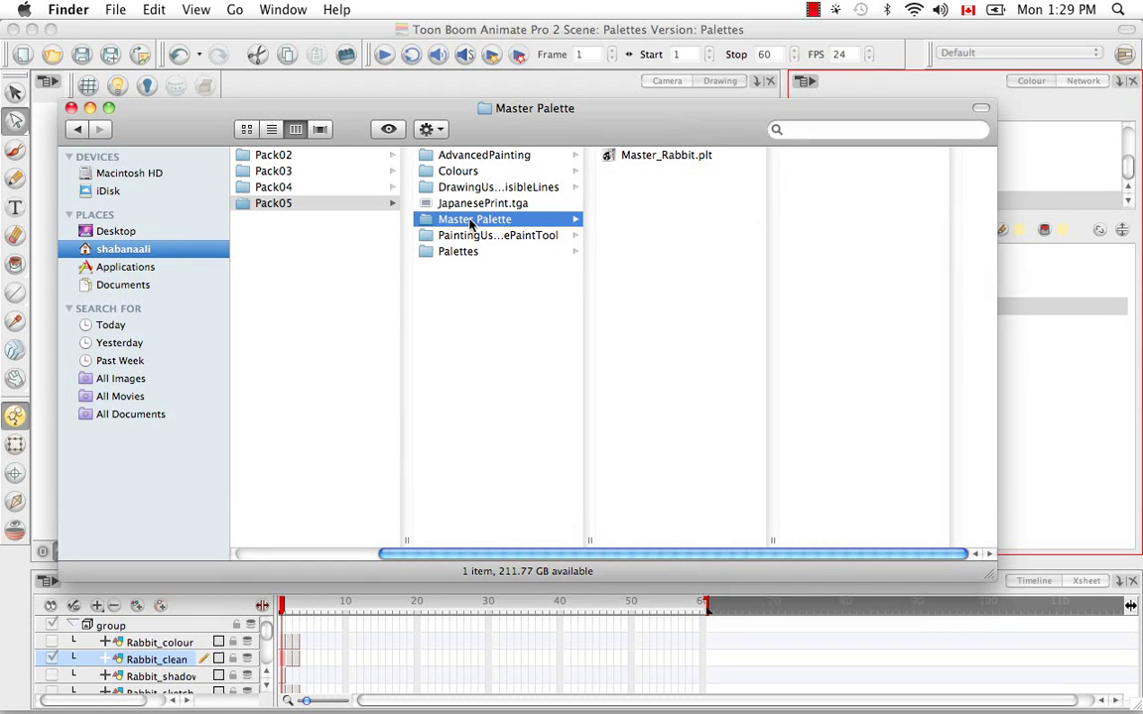
left_click(486, 295)
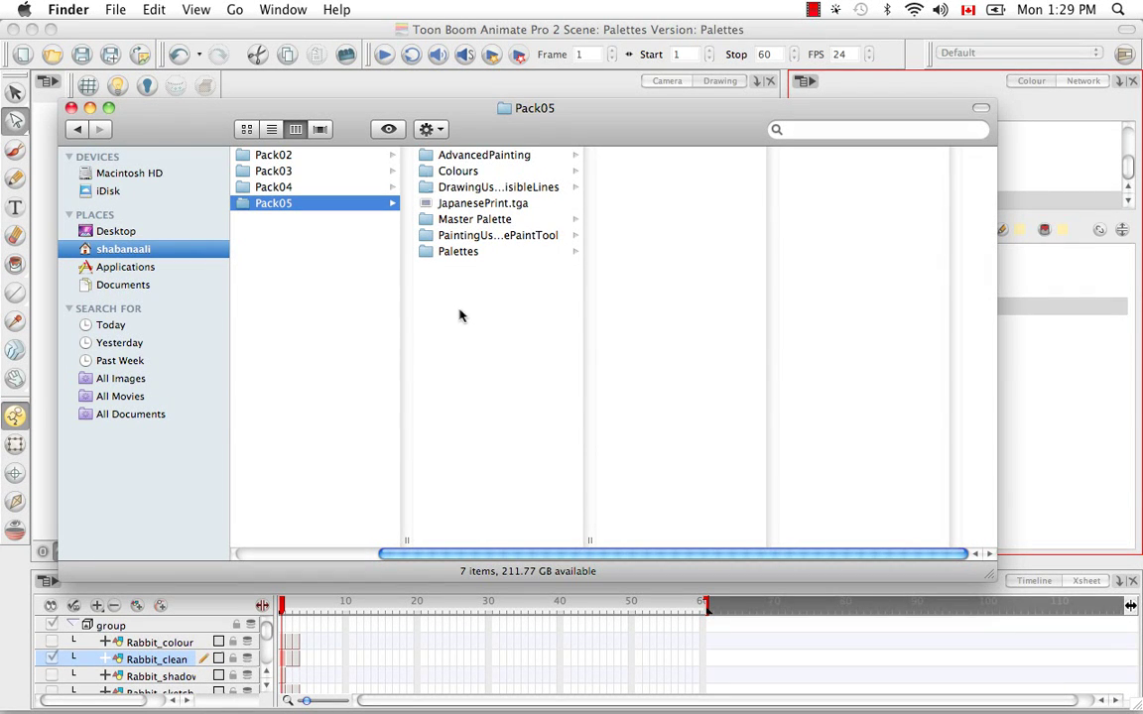
Step: Close Finder and create a new Animate Pro scene named New in Pack05
left_click(70, 107)
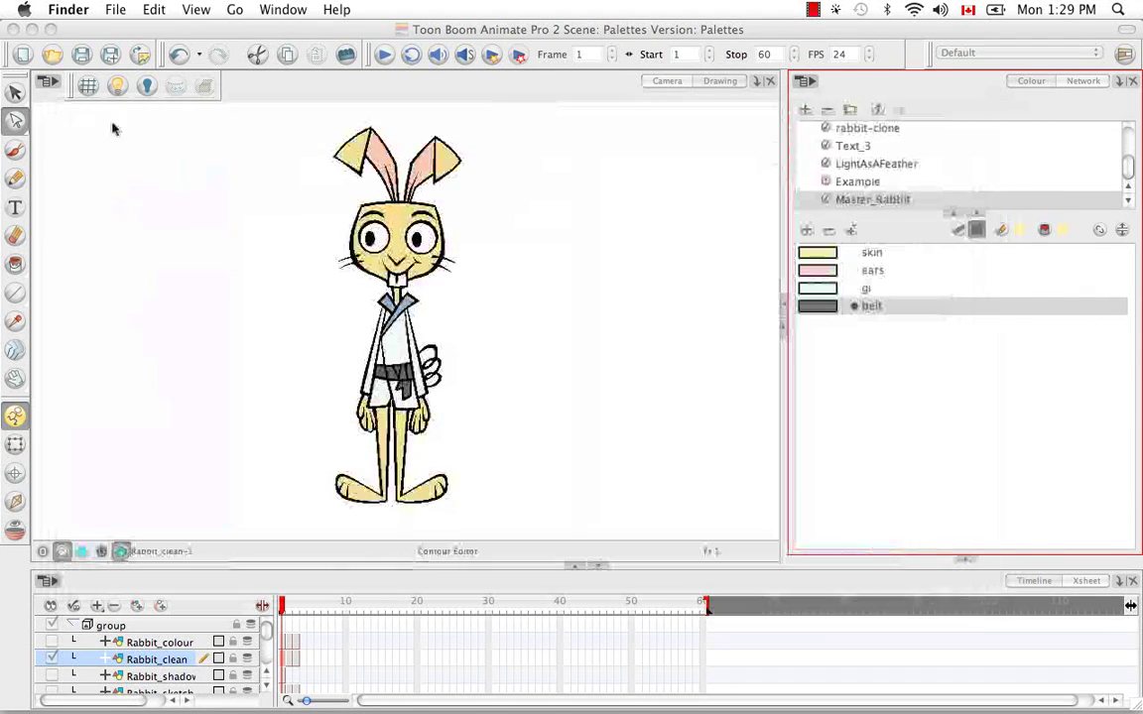
left_click(76, 70)
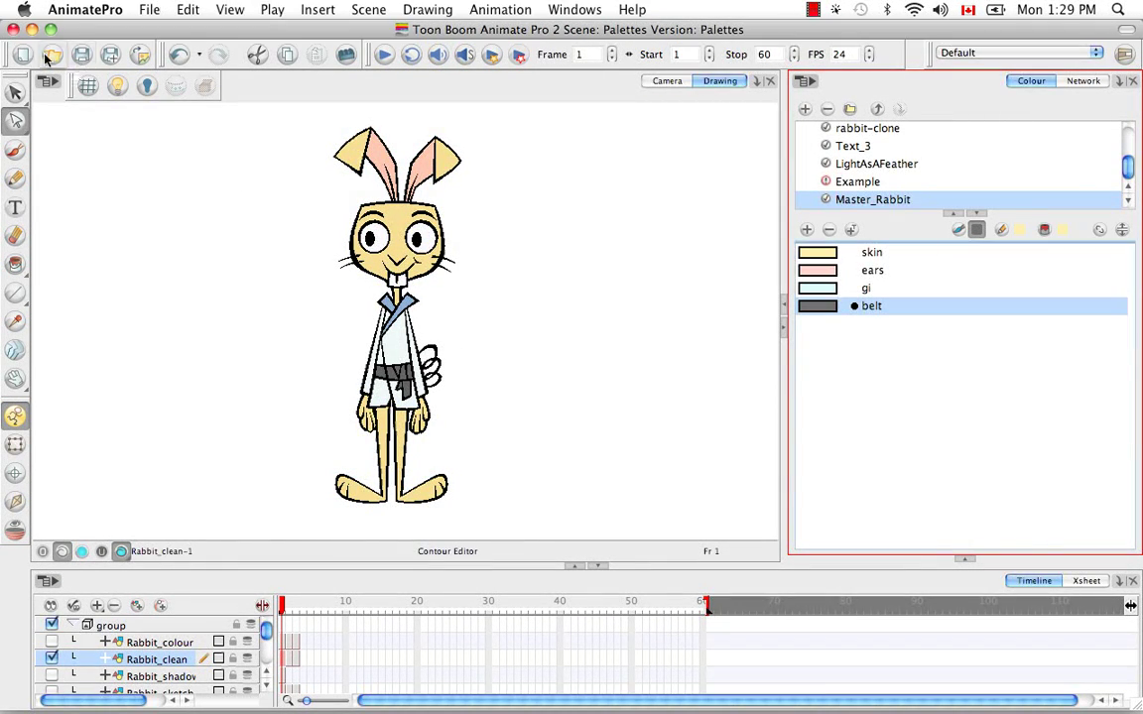
left_click(149, 10)
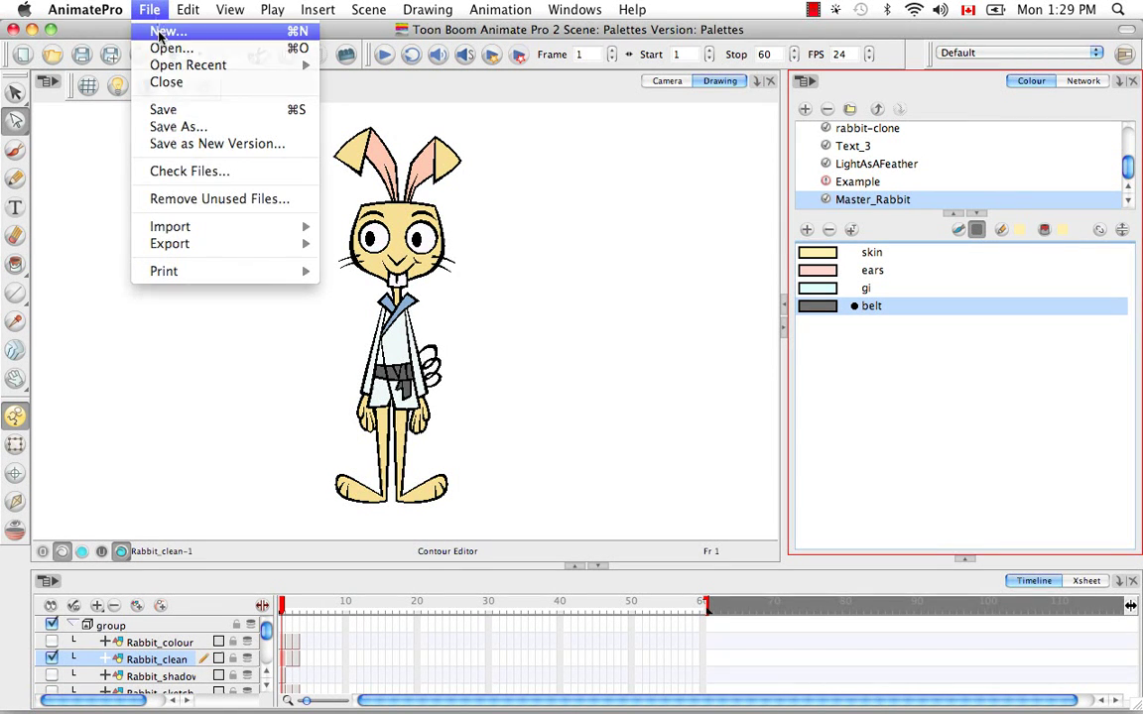
left_click(159, 31)
type("New")
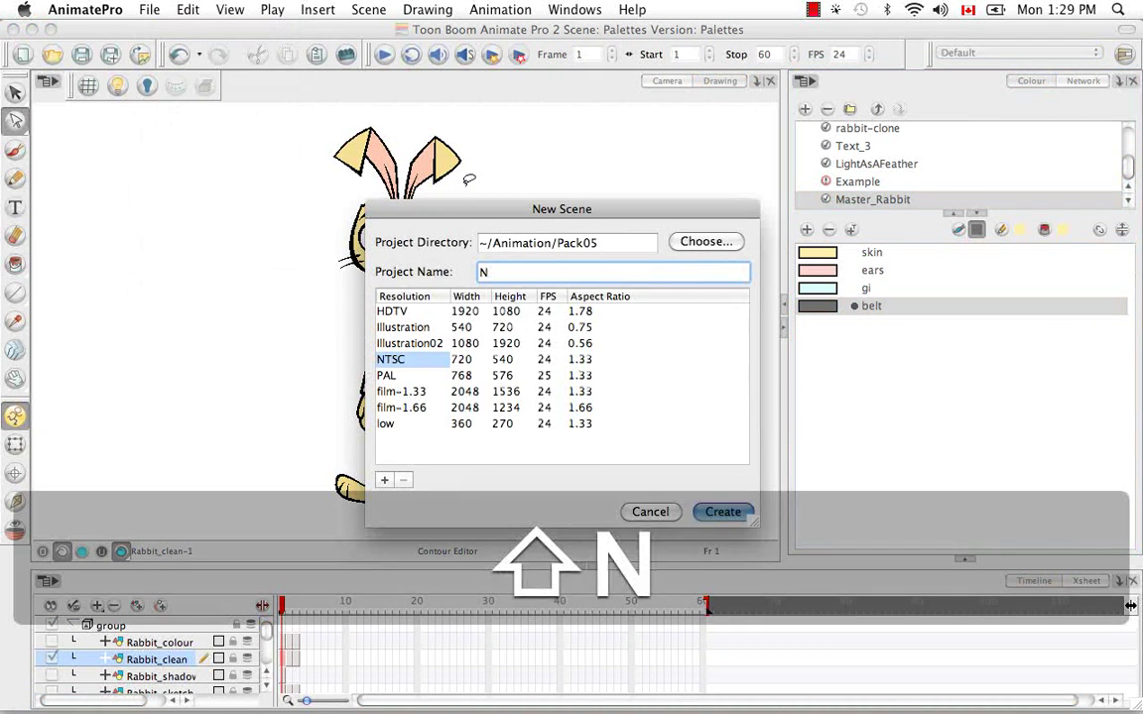
left_click(721, 513)
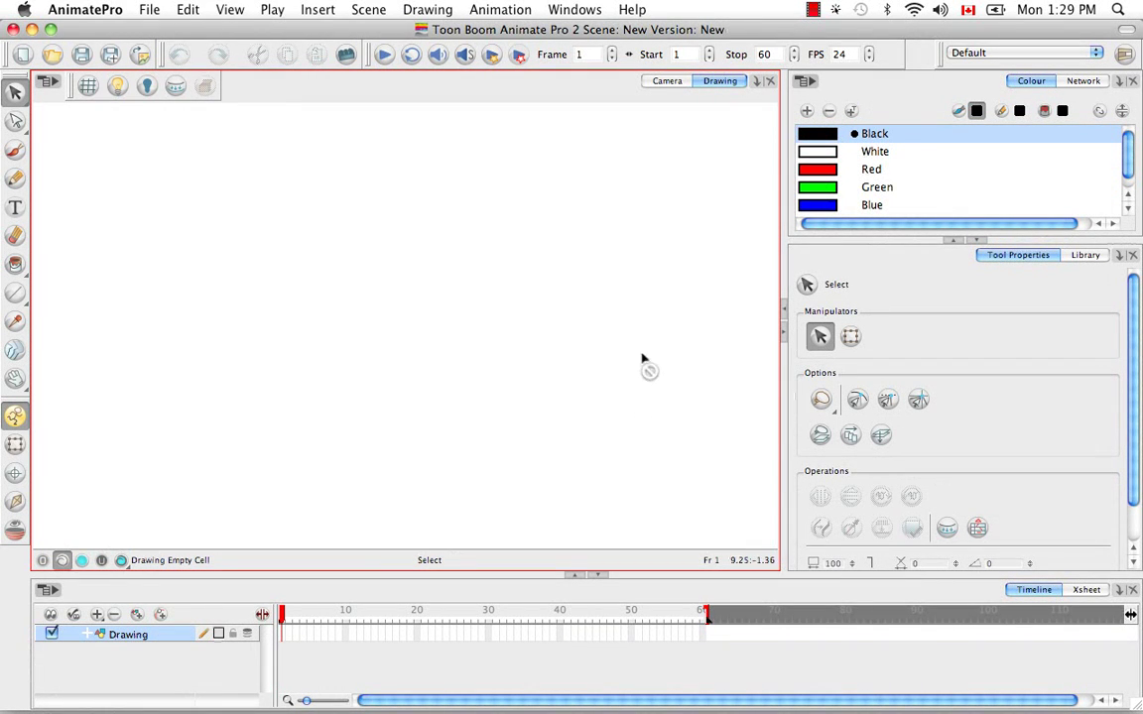
left_click(811, 84)
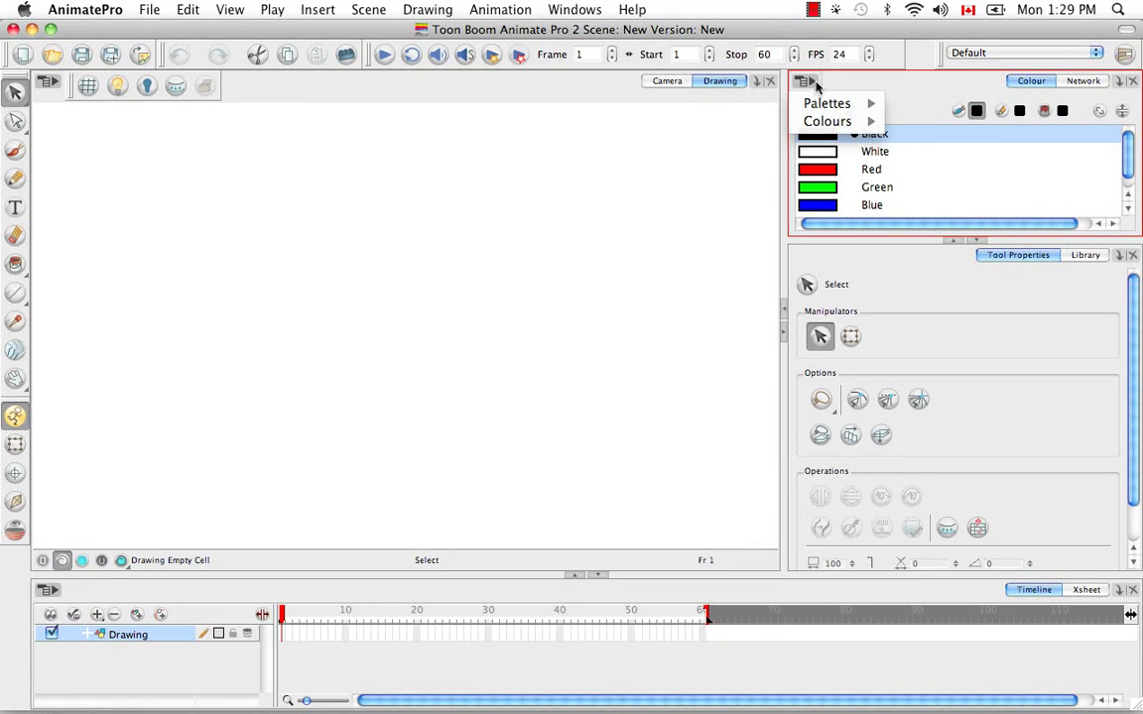
Step: Link the external palette Animation/Pack05/Master Palette/Master_Rabbit.plt into the New scene
mouse_move(827, 109)
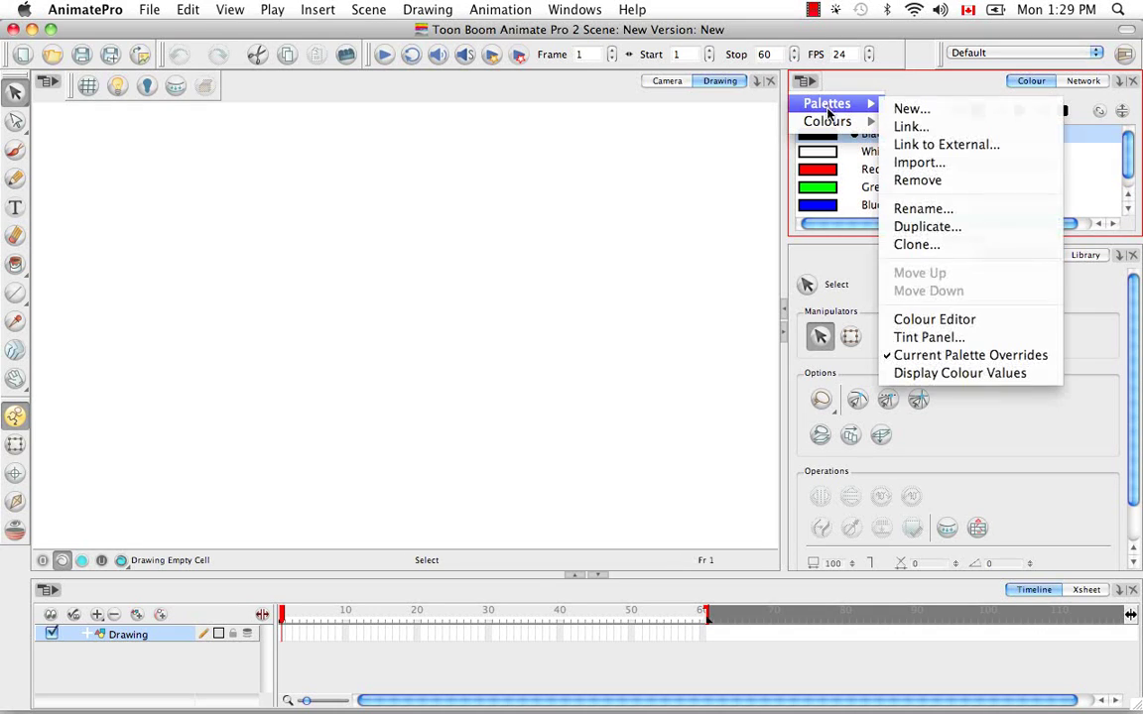
left_click(934, 146)
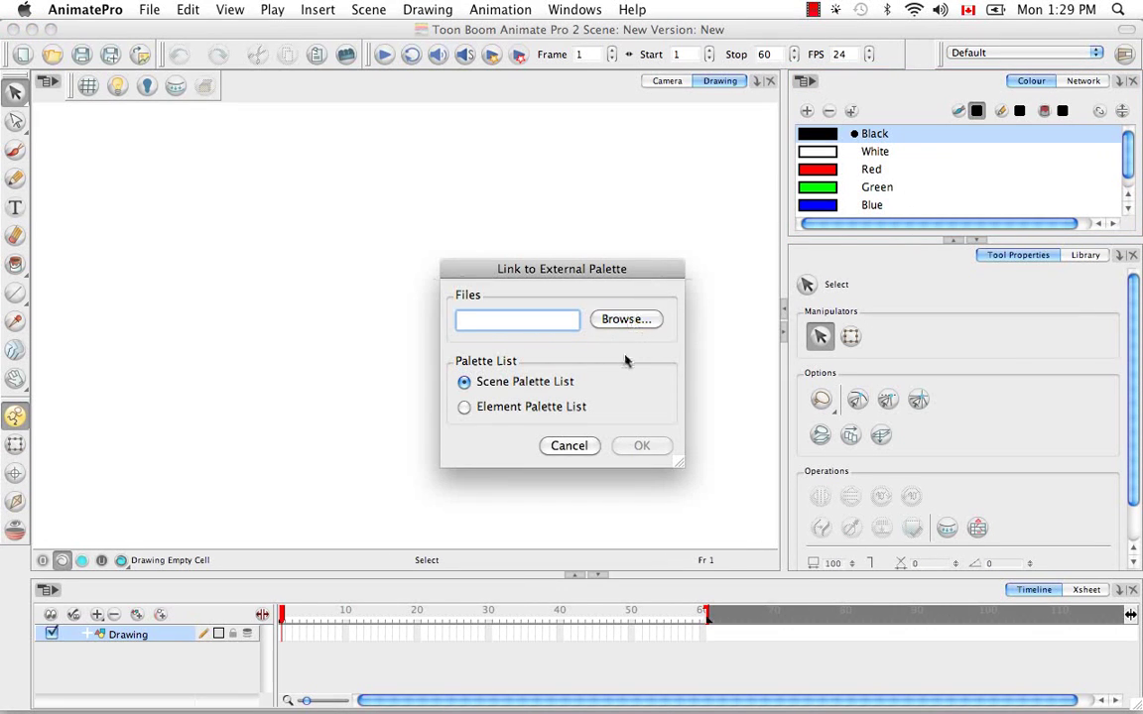
left_click(626, 318)
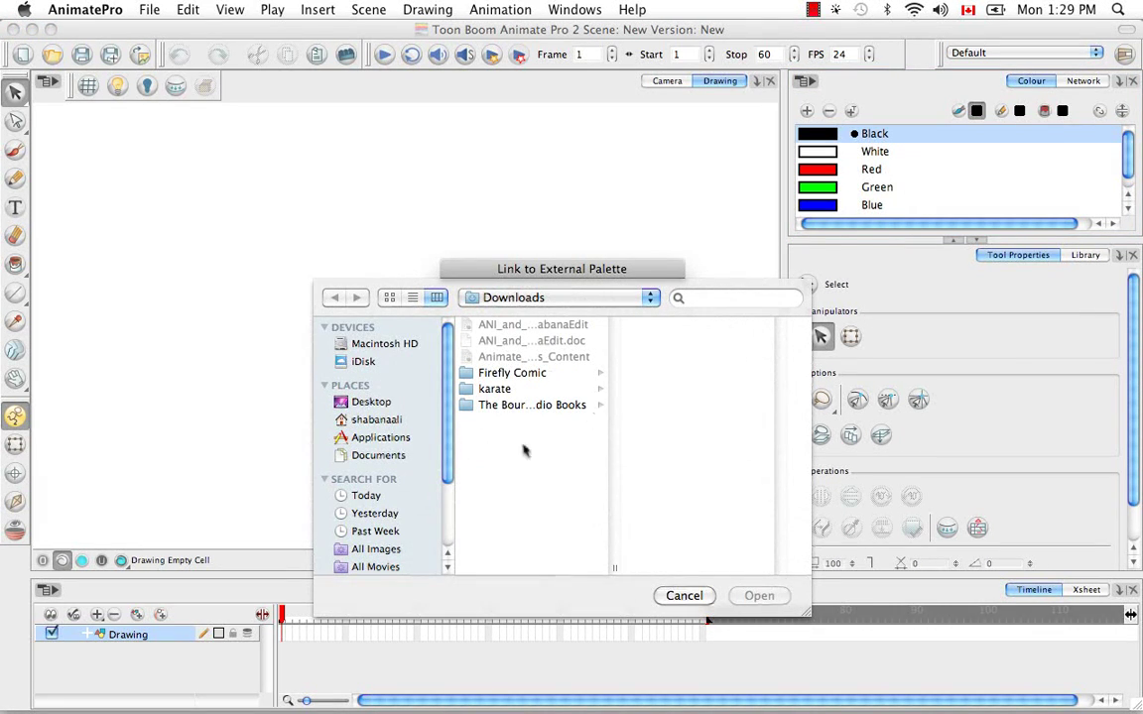
left_click(363, 420)
left_click(529, 342)
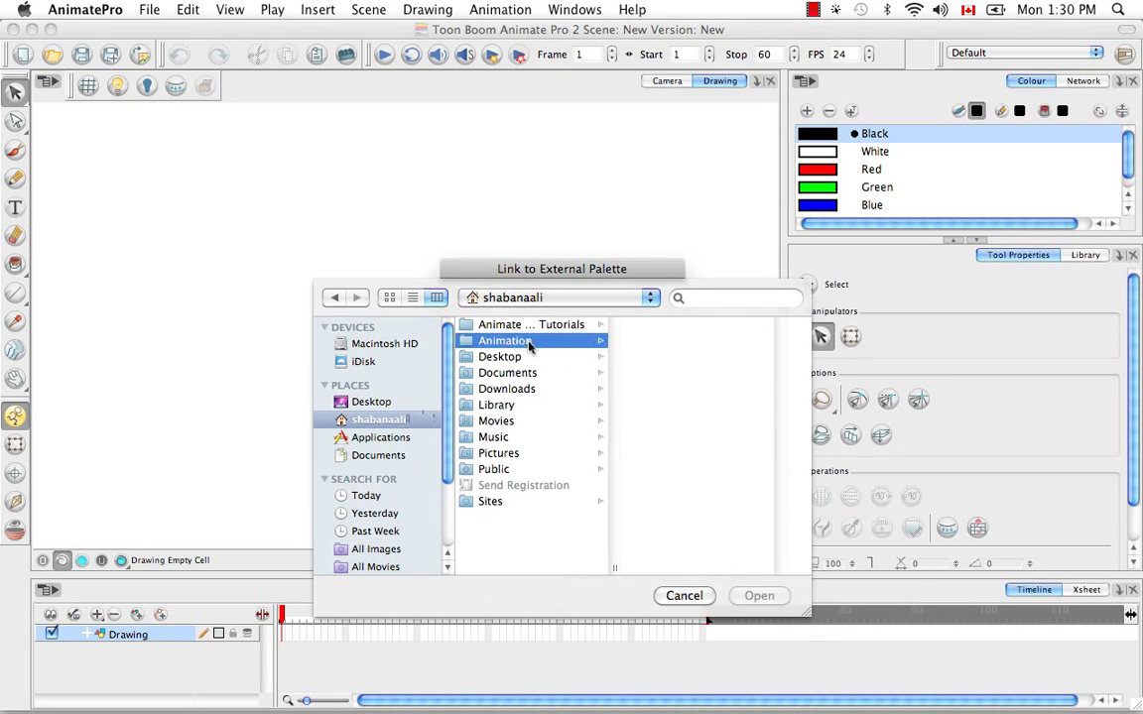
left_click(685, 372)
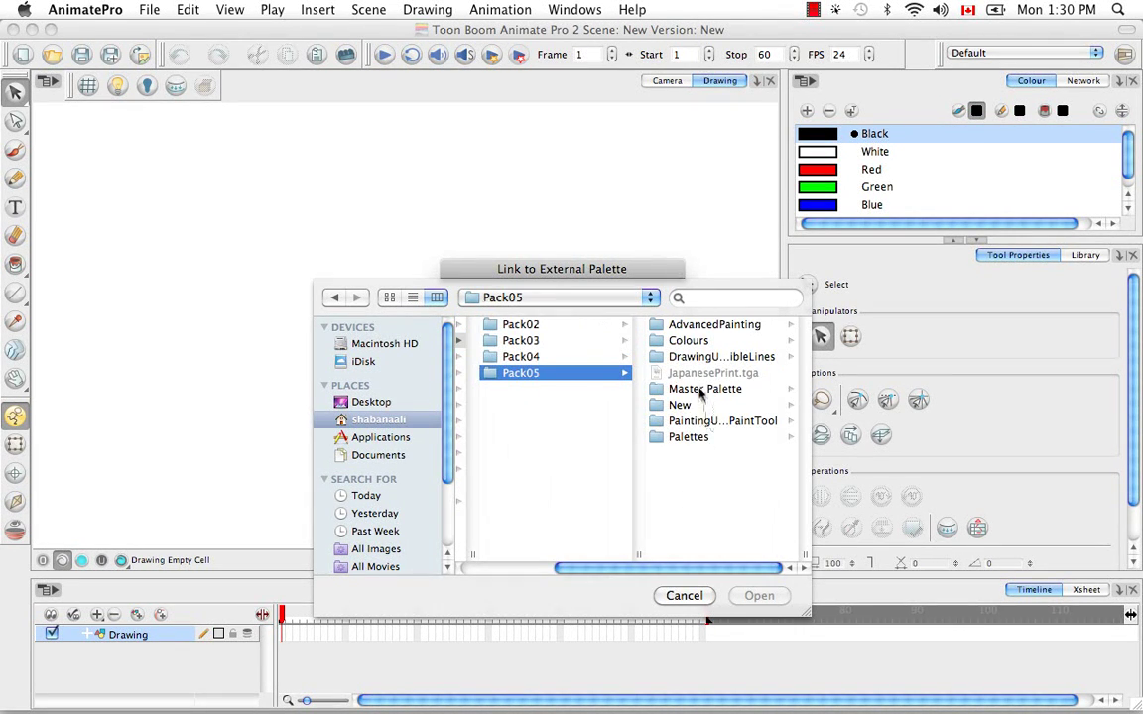
left_click(700, 390)
left_click(715, 326)
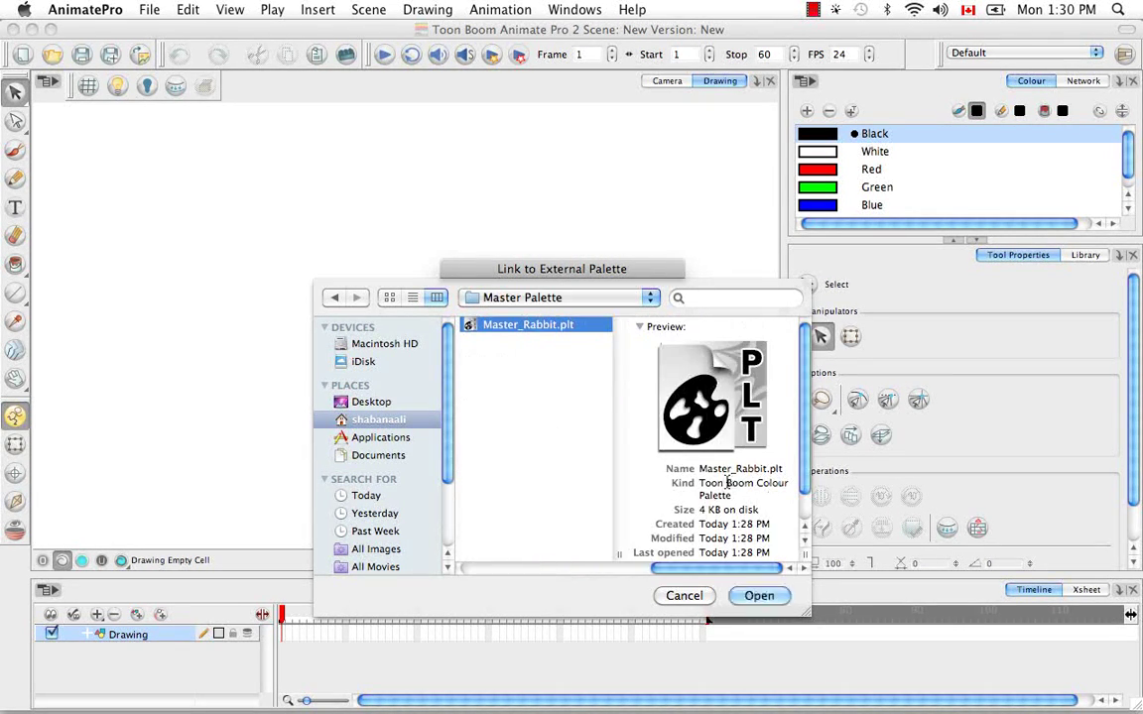
left_click(759, 596)
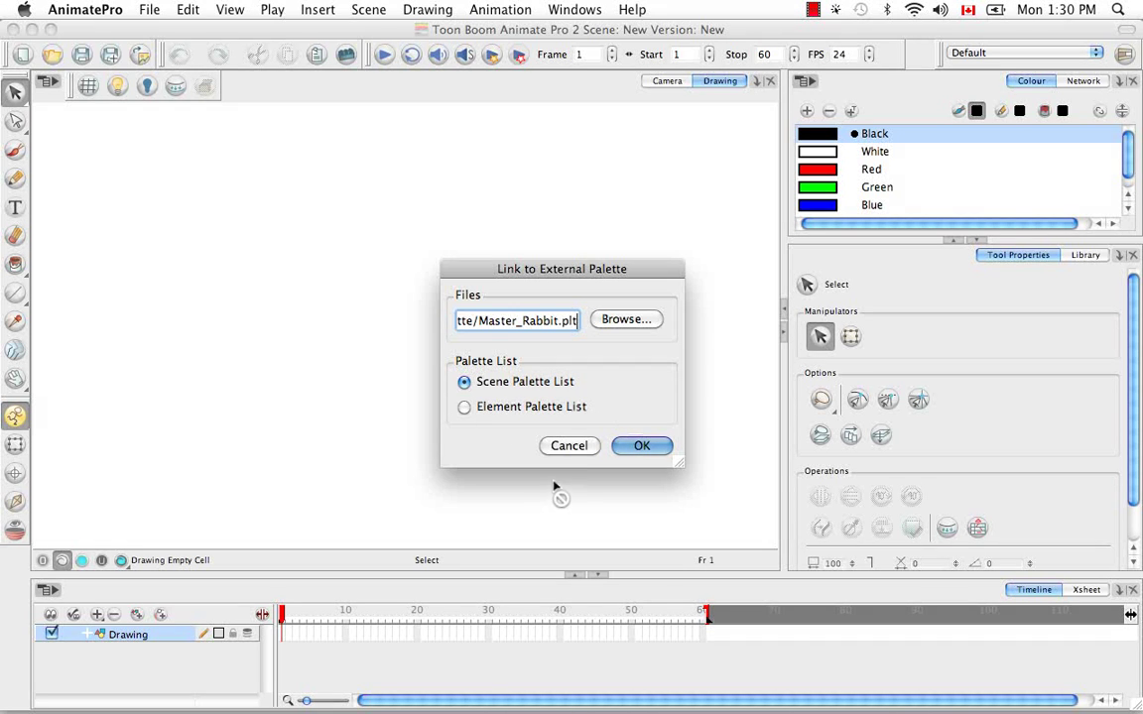
left_click(642, 445)
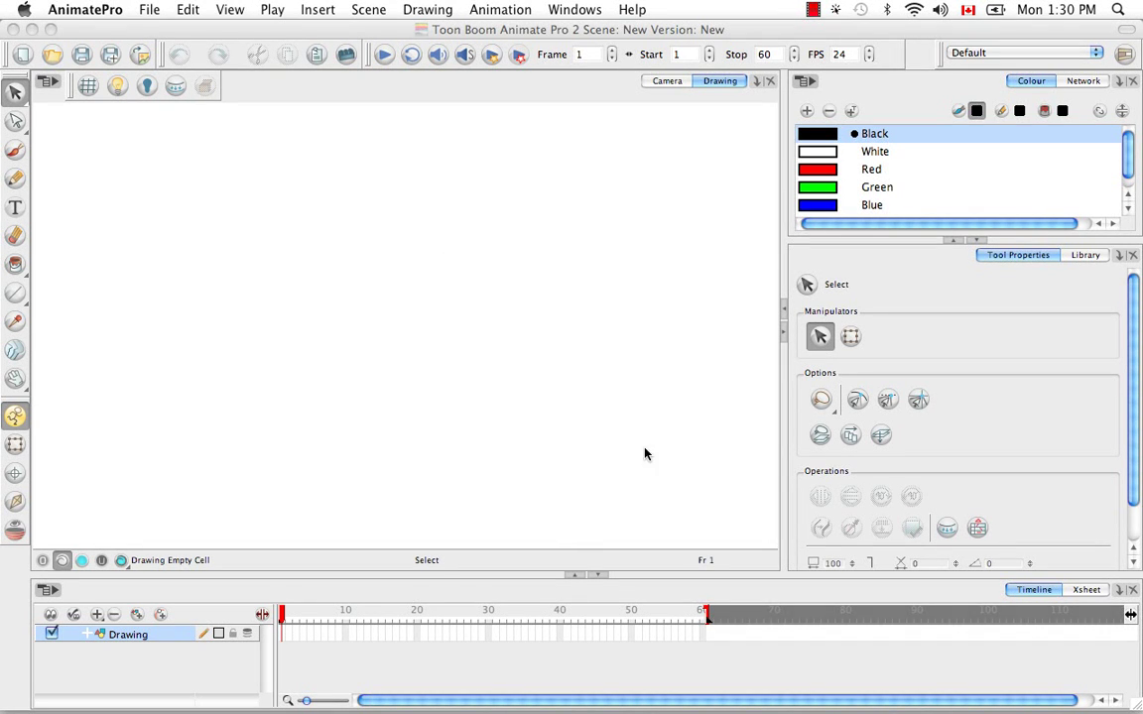
Step: Compare the New and Master_Rabbit palettes, leaving New current with Black, White and Red listed
left_click(1121, 111)
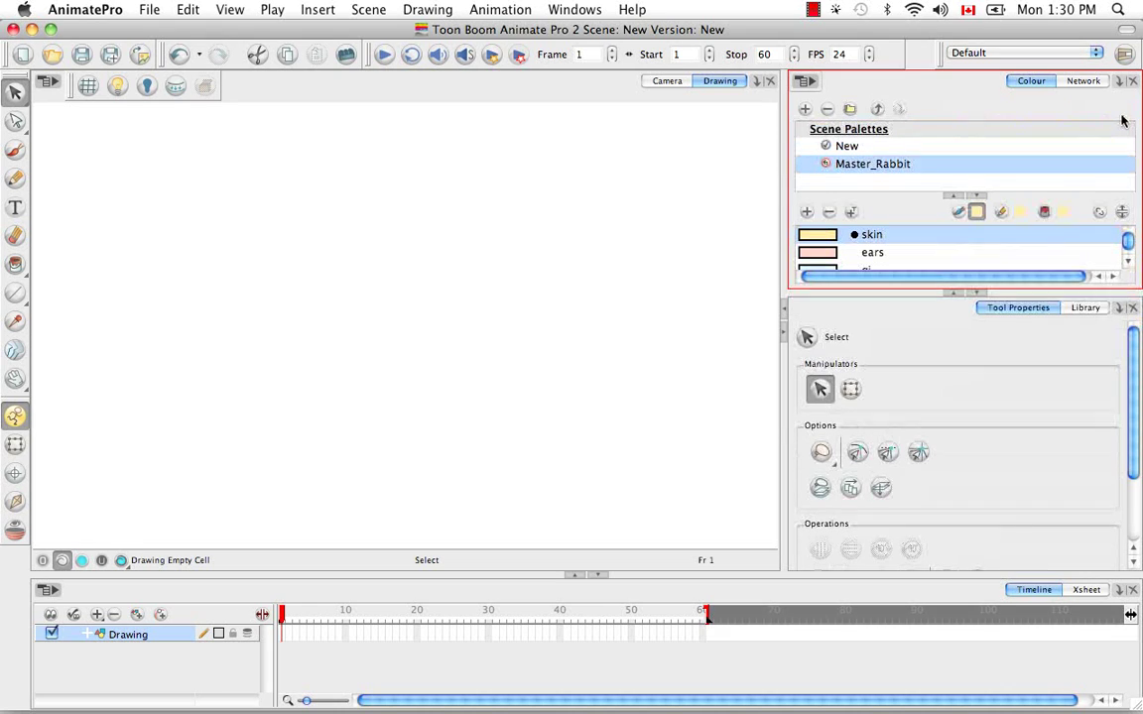
left_click(847, 148)
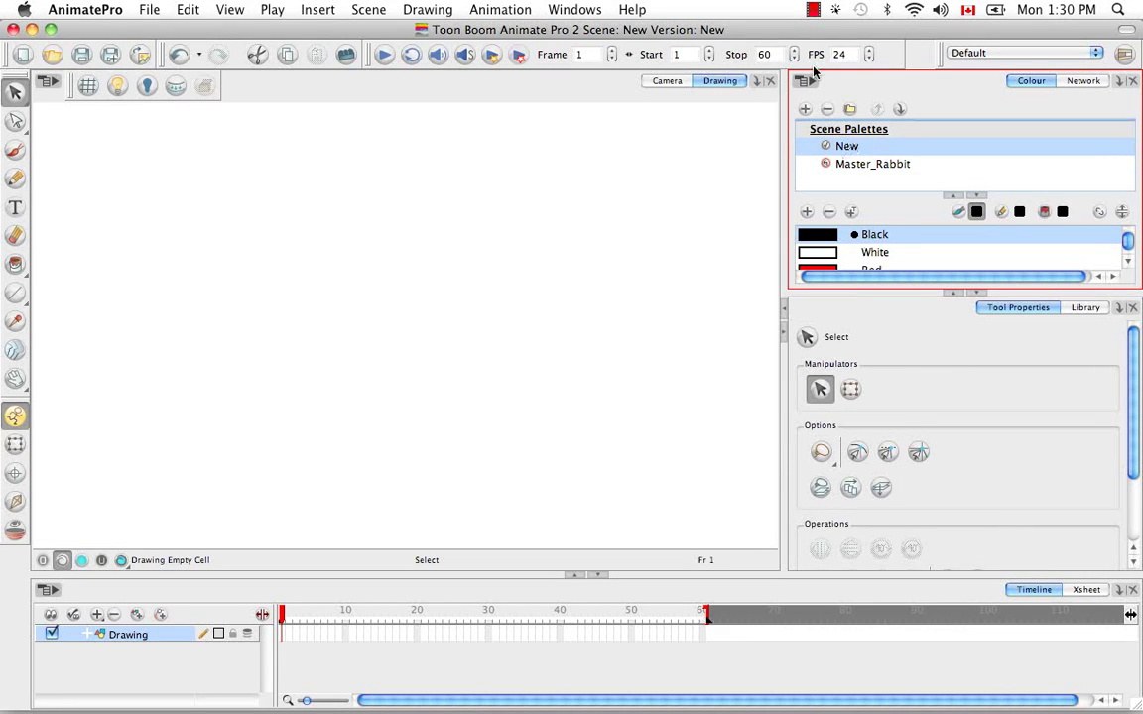
left_click(891, 168)
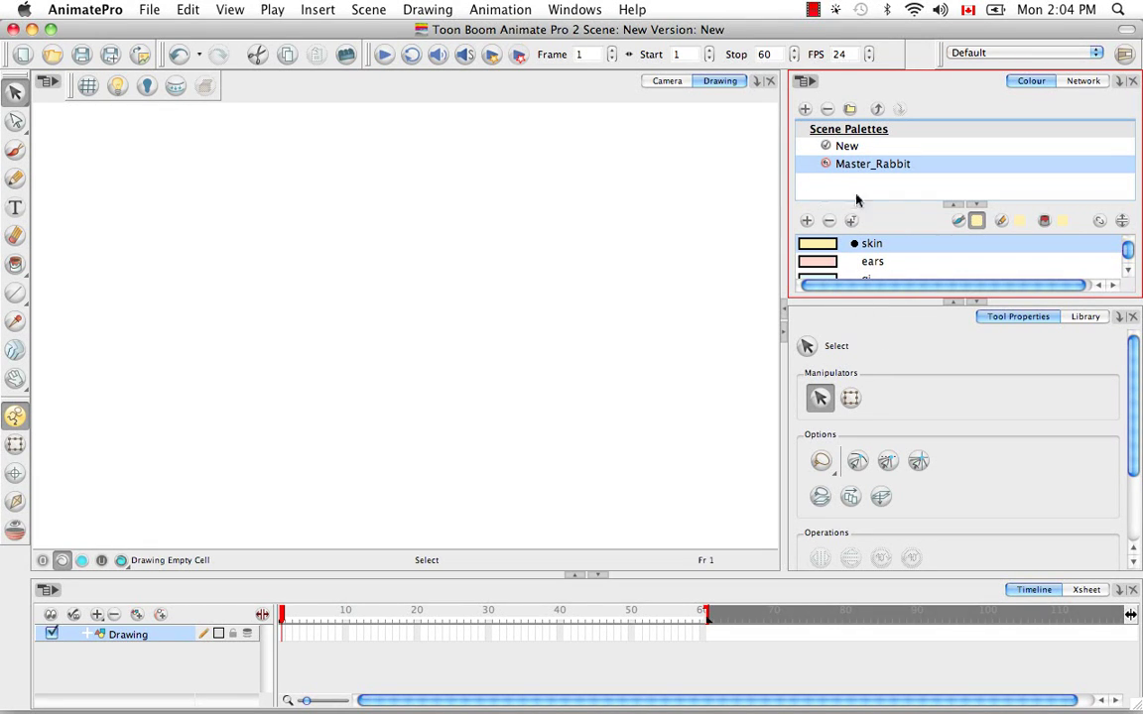
left_click(855, 147)
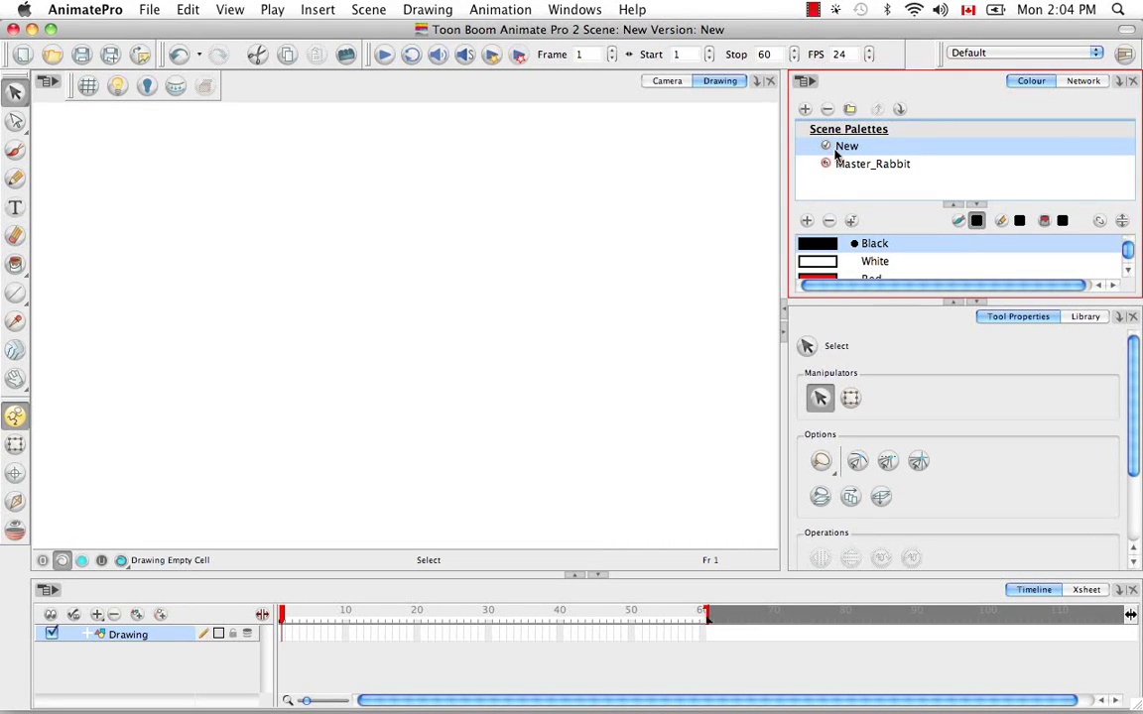
left_click(825, 147)
Step: Reopen the recent Palettes.anim scene, discarding unsaved changes
left_click(149, 10)
mouse_move(248, 65)
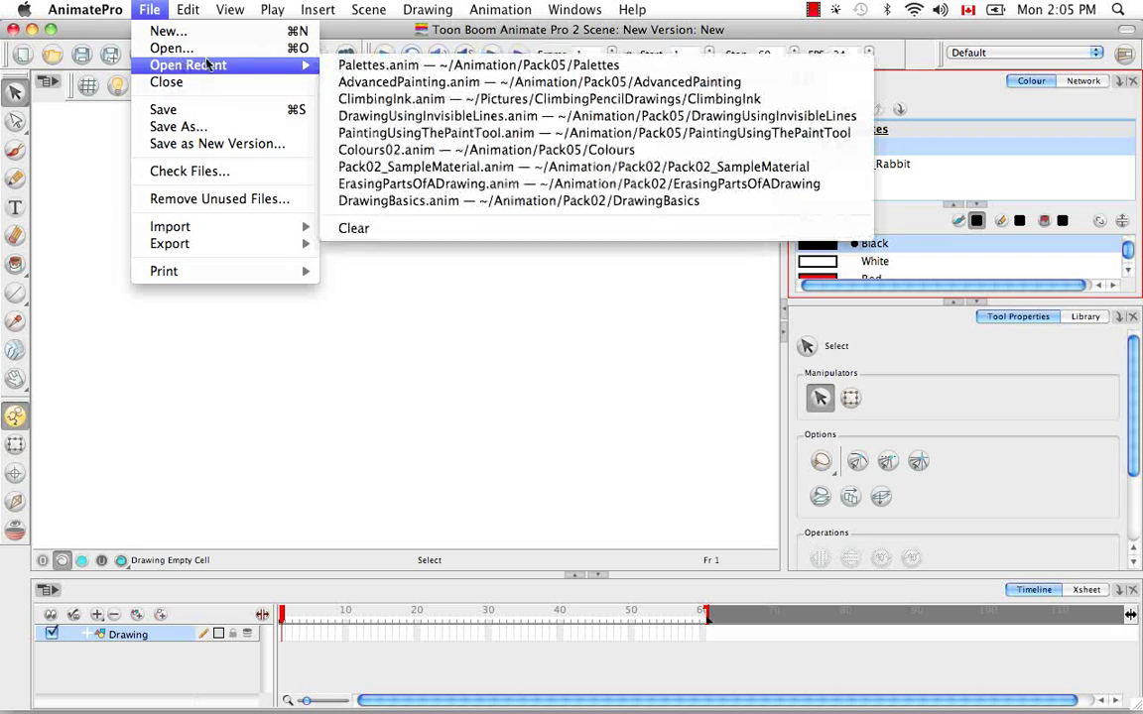
left_click(469, 66)
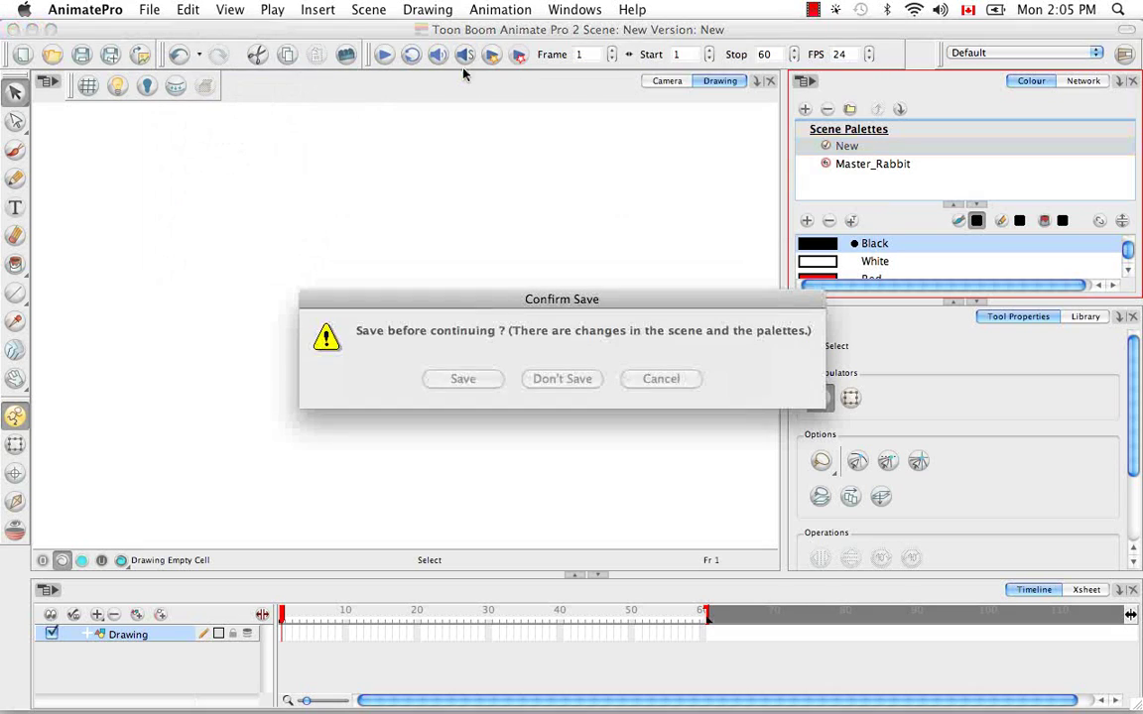
left_click(575, 385)
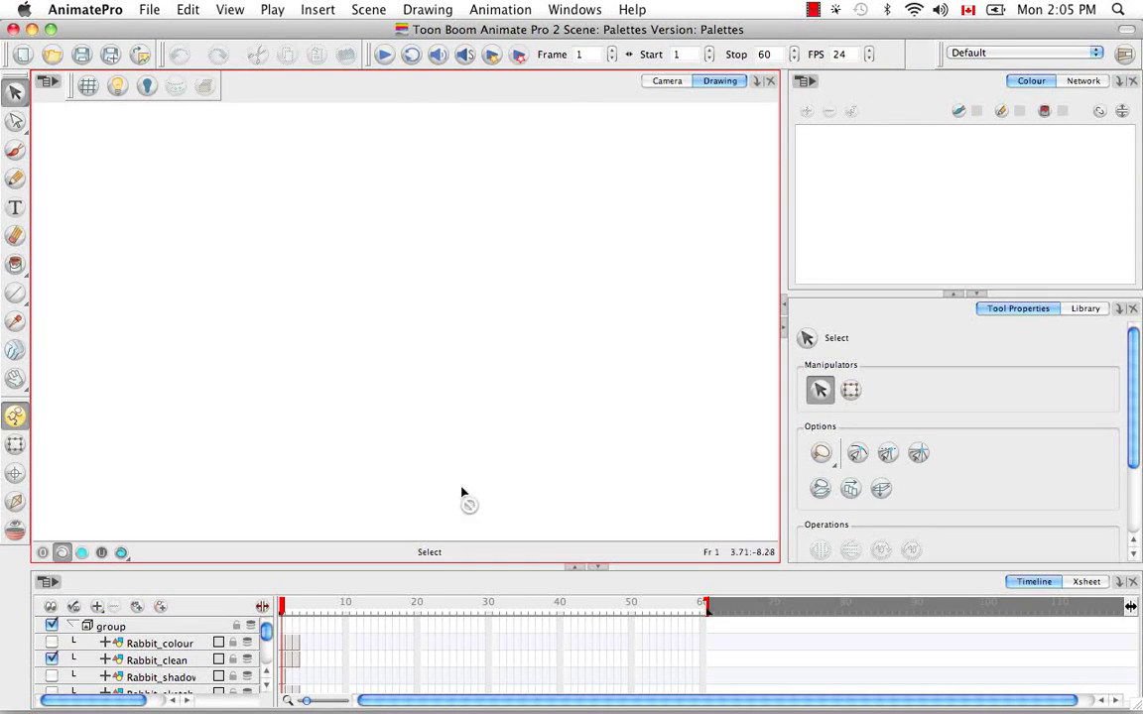
Step: Select Rabbit_clean, show its fill colours, and list the rabbit palette's Sketch, Outline and Tooth colours
left_click(170, 662)
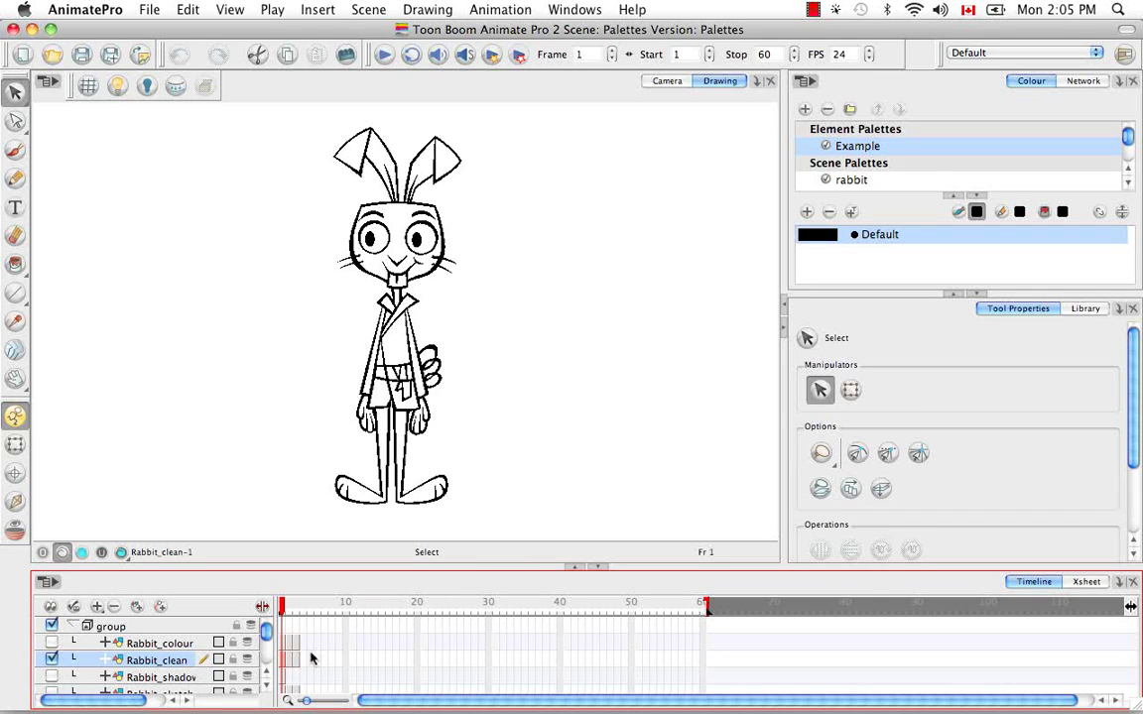
left_click(121, 551)
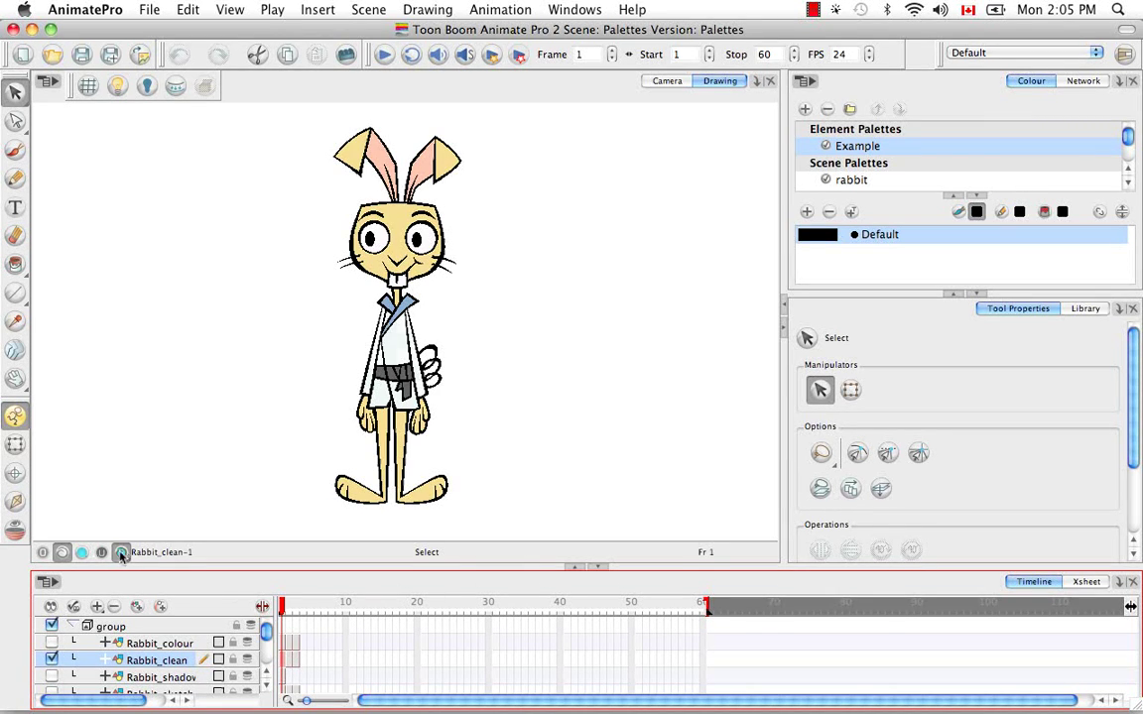
left_click(874, 180)
mouse_move(1130, 141)
left_mouse_down()
mouse_move(1134, 149)
mouse_move(1130, 137)
left_mouse_up()
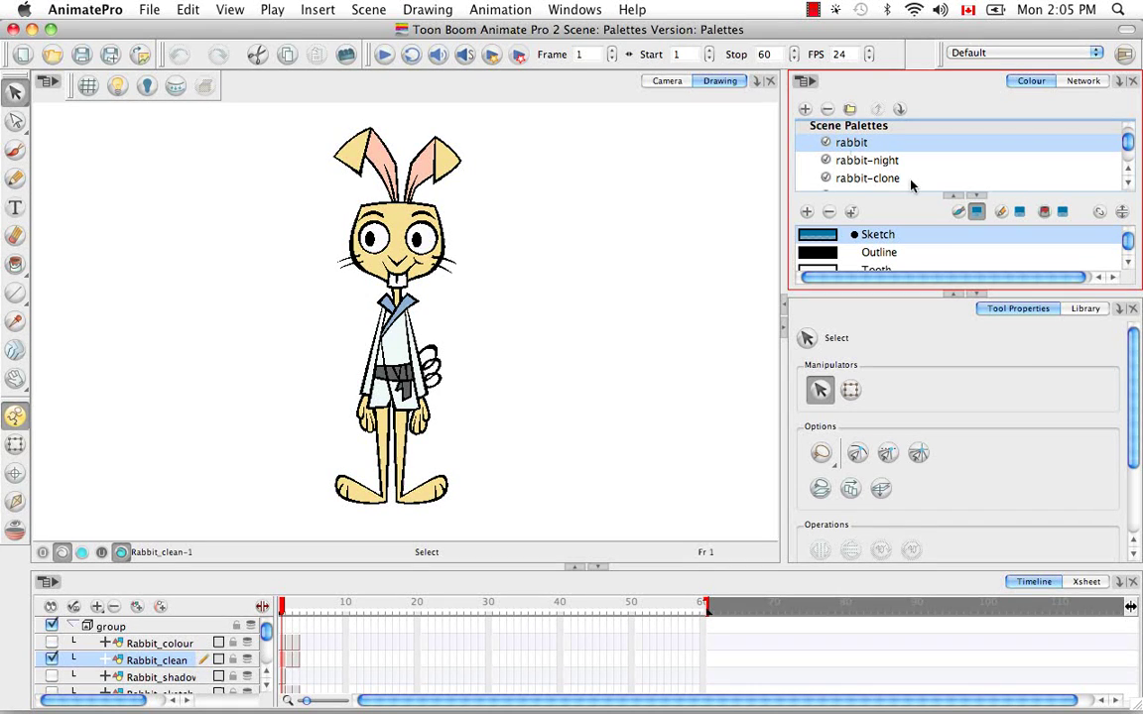
Step: Try rabbit-night and rabbit-clone, settle on grey-blue rabbit-night, and collapse Tool Properties
left_click(885, 165)
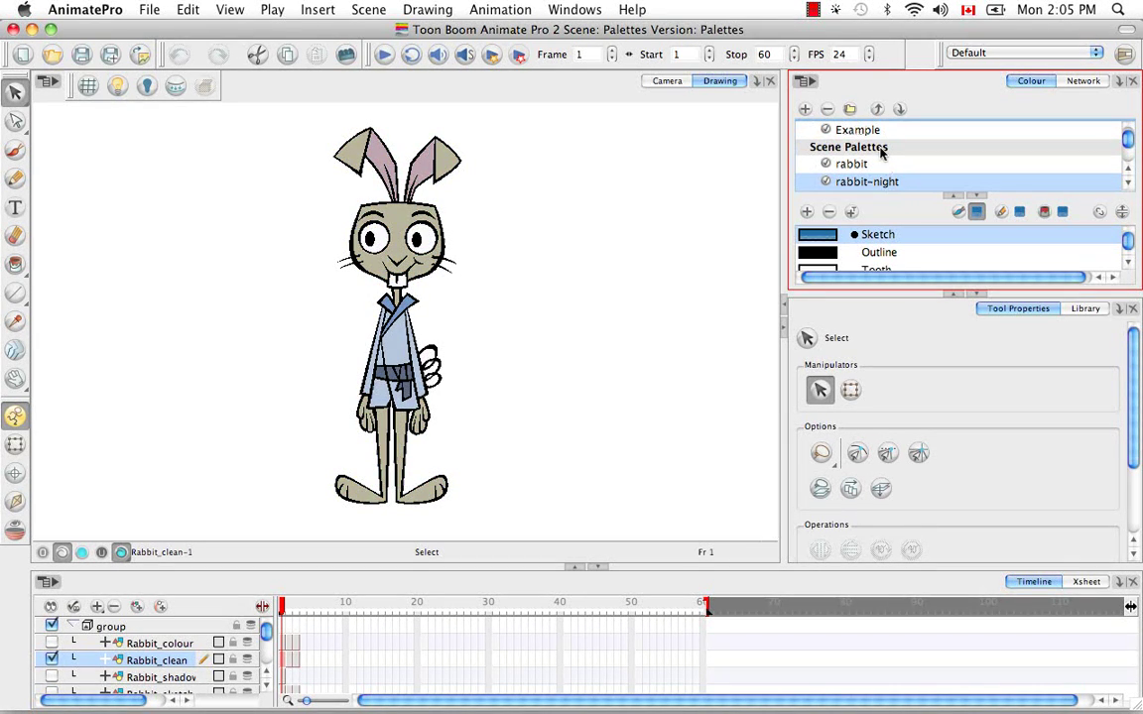
scroll(1022, 139, "down", 3)
left_click(987, 140)
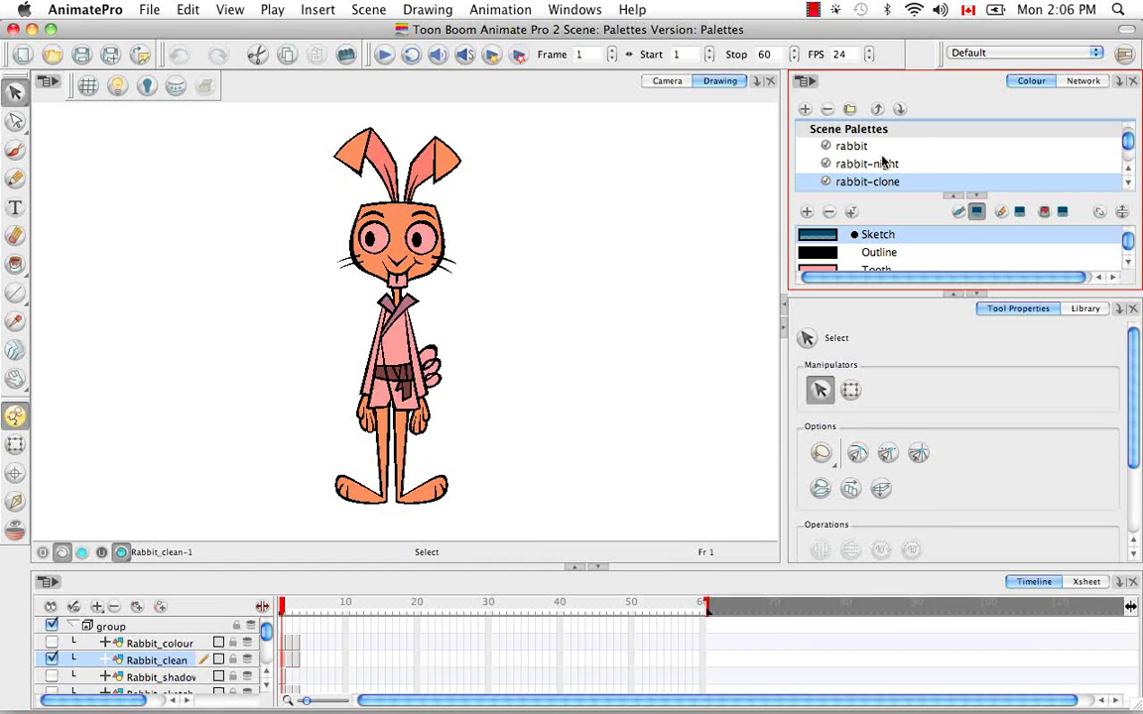
left_click(892, 166)
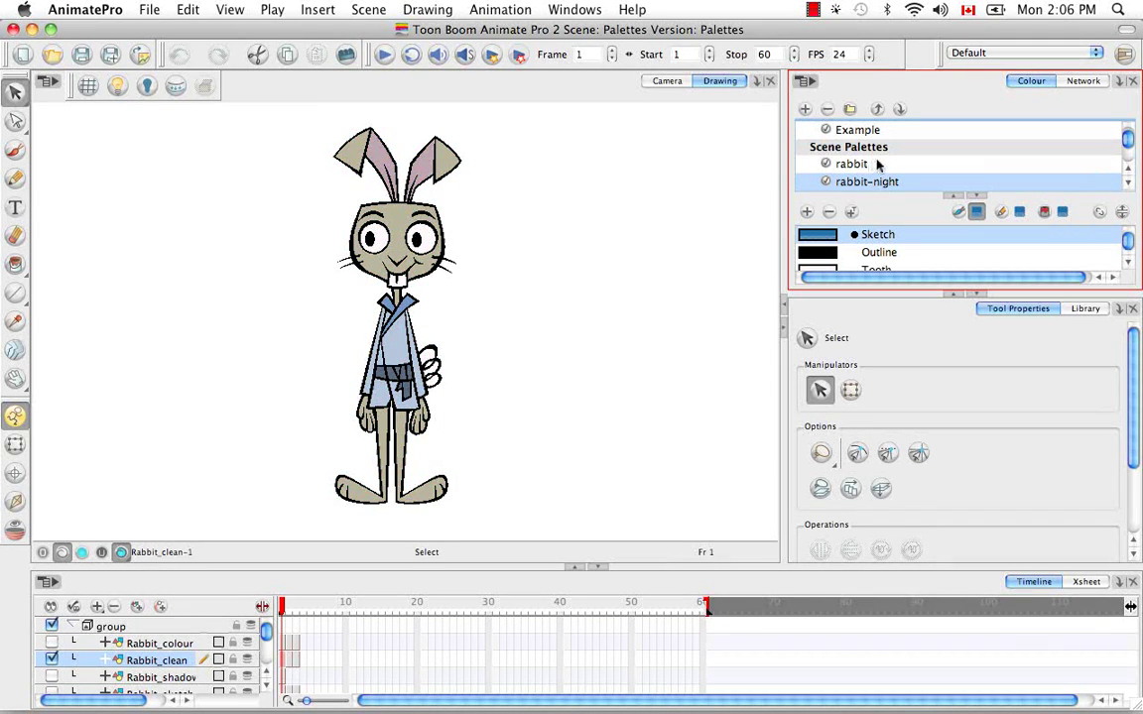
scroll(1017, 139, "down", 3)
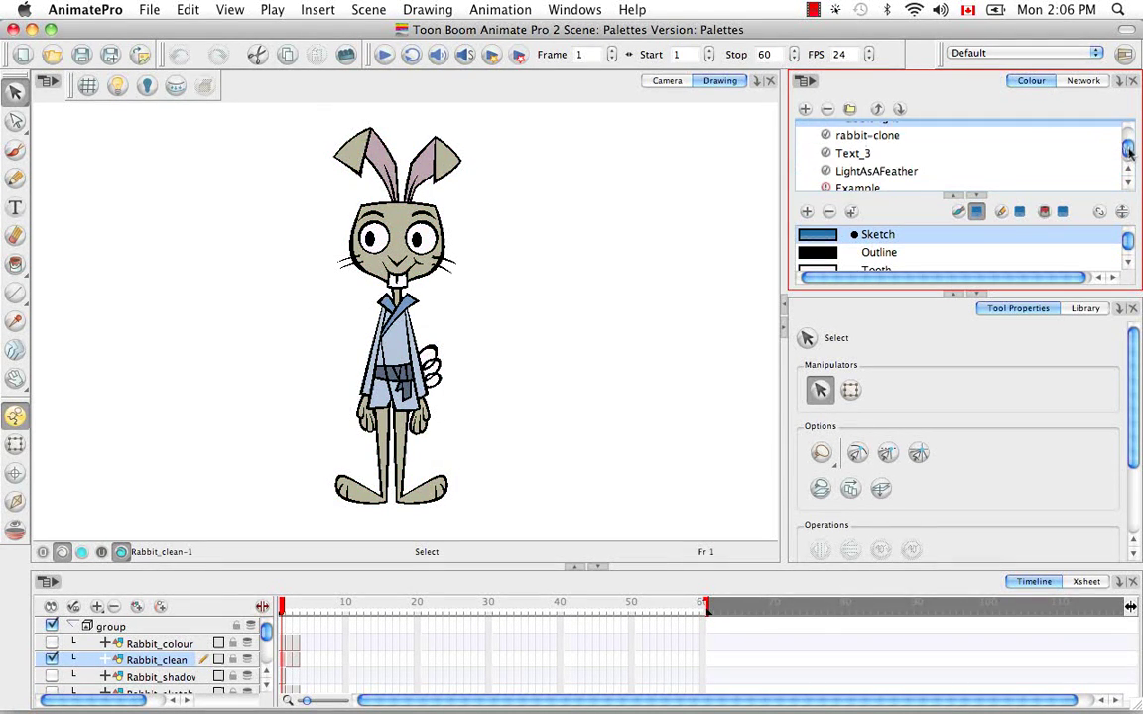
scroll(1017, 139, "up", 2)
left_click(978, 296)
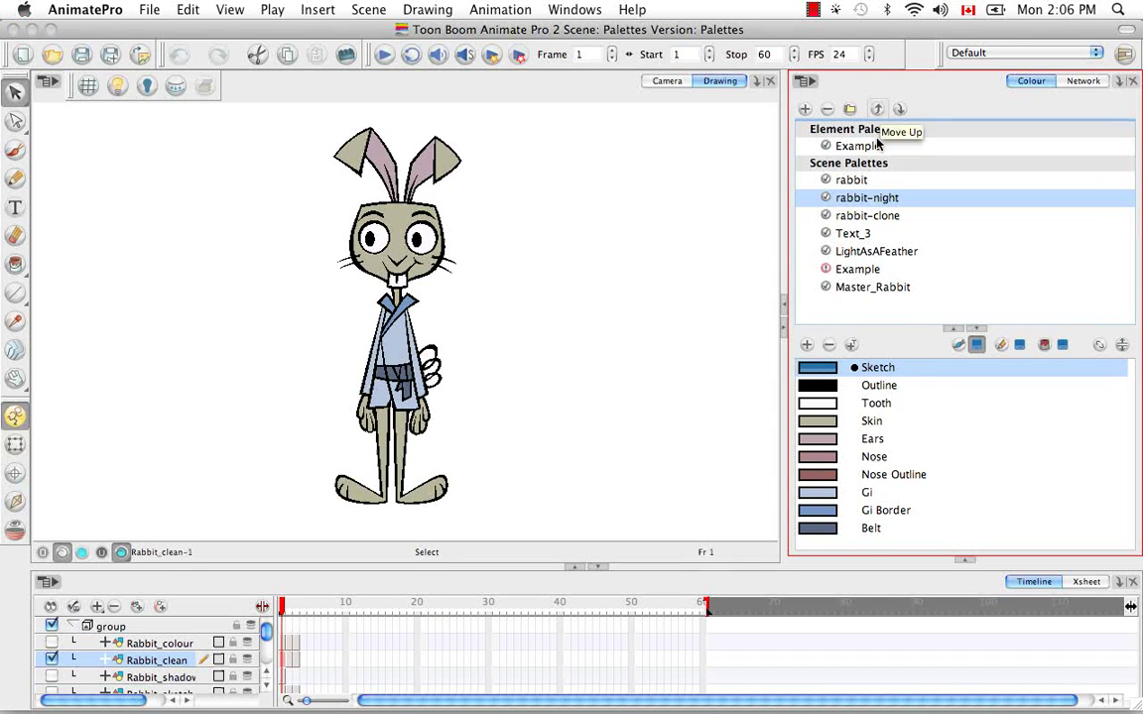
Step: Select rabbit-clone and move it up twice to the top of the scene palettes
left_click(873, 216)
left_click(878, 110)
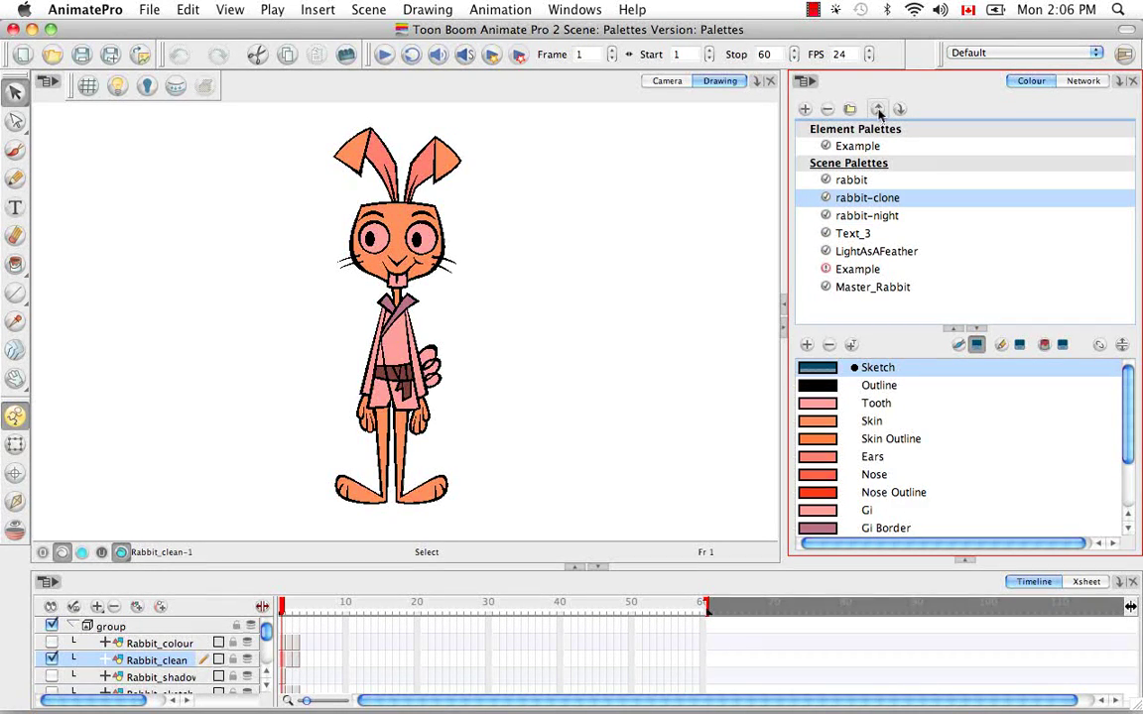
left_click(878, 110)
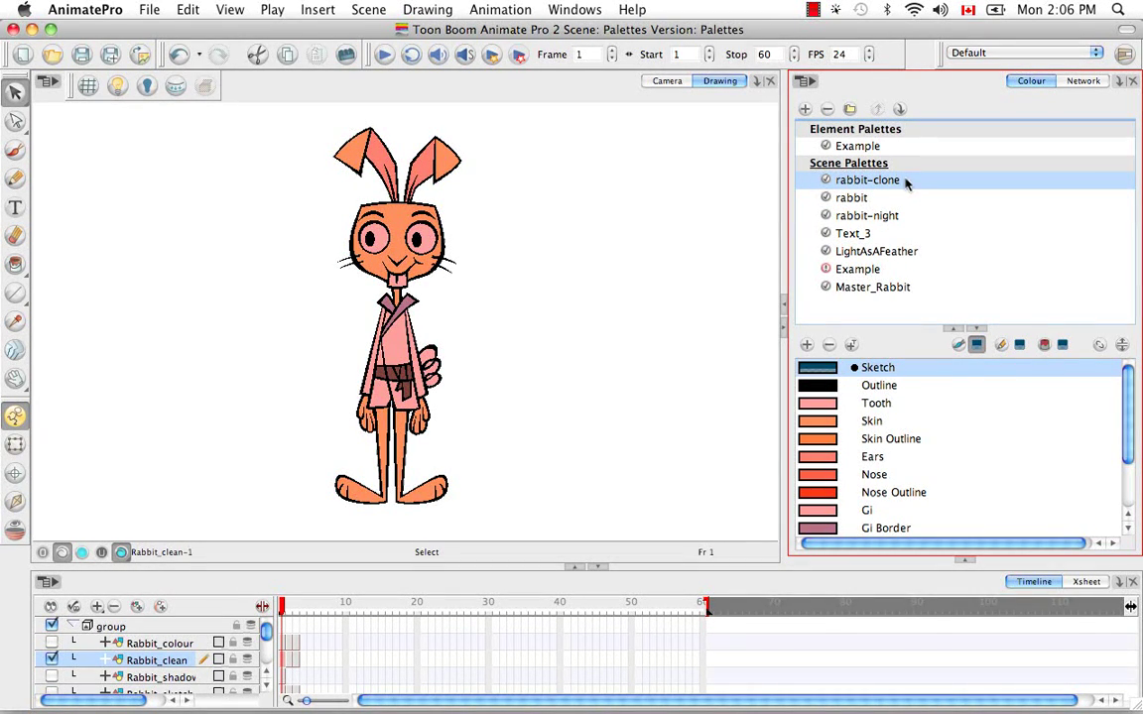
Step: Move rabbit-clone down twice to third place, then recolour the rabbit with the rabbit palette
left_click(813, 85)
mouse_move(830, 105)
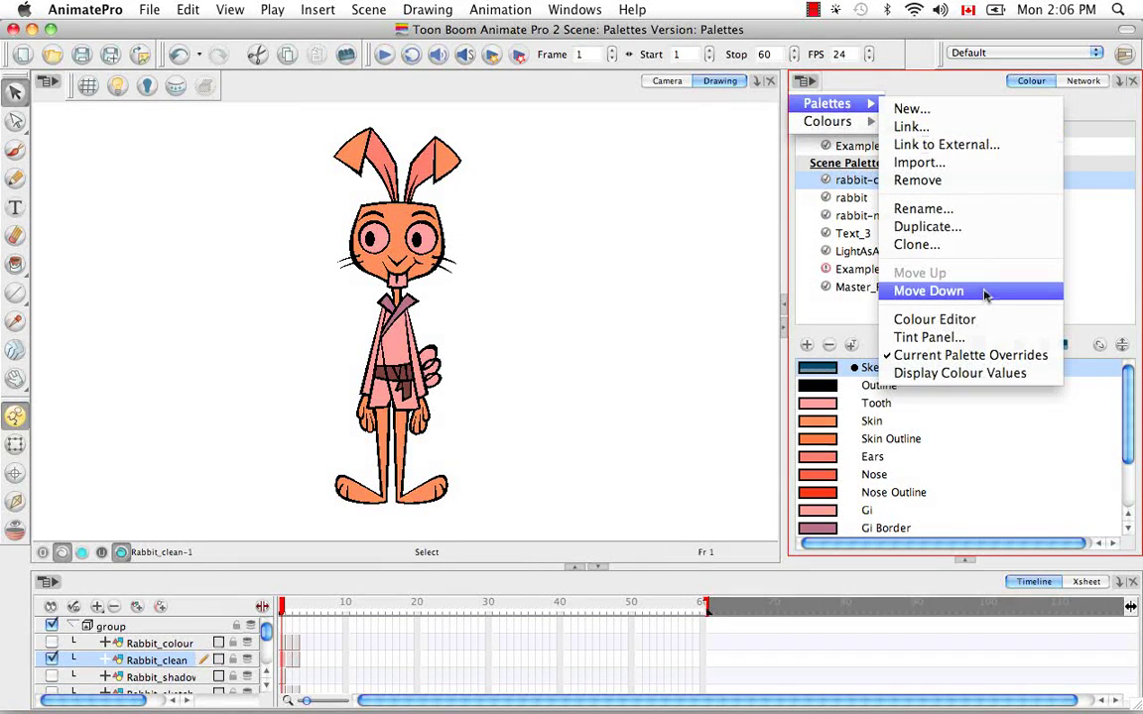
left_click(985, 292)
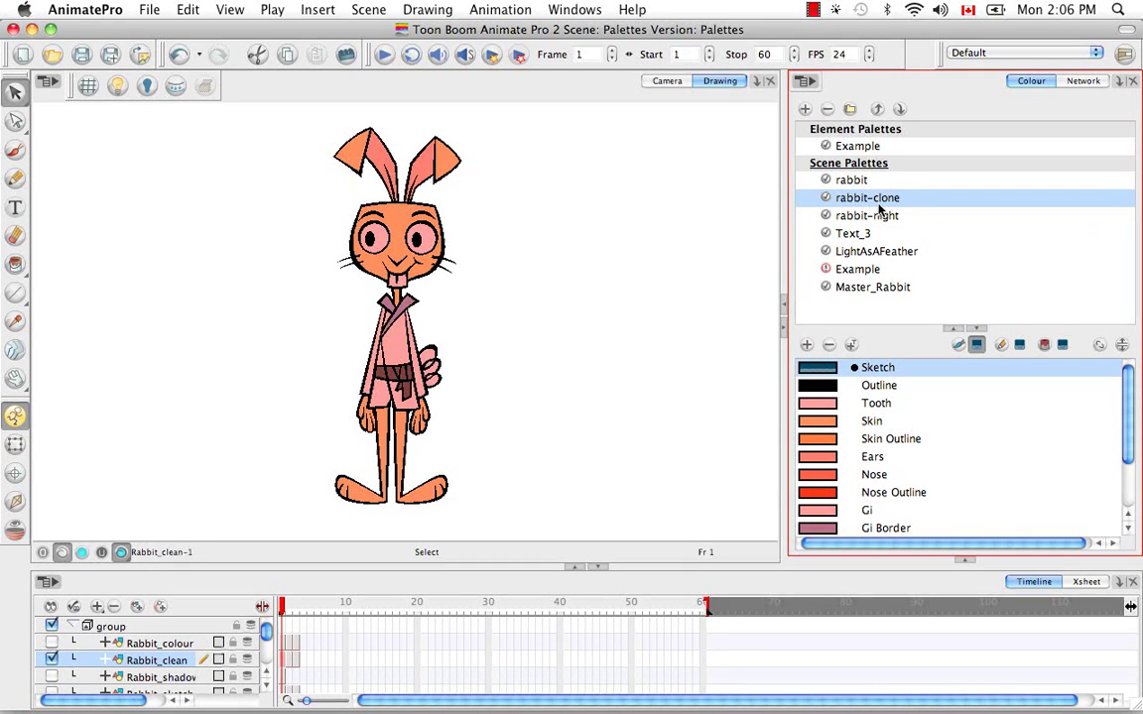
left_click(806, 80)
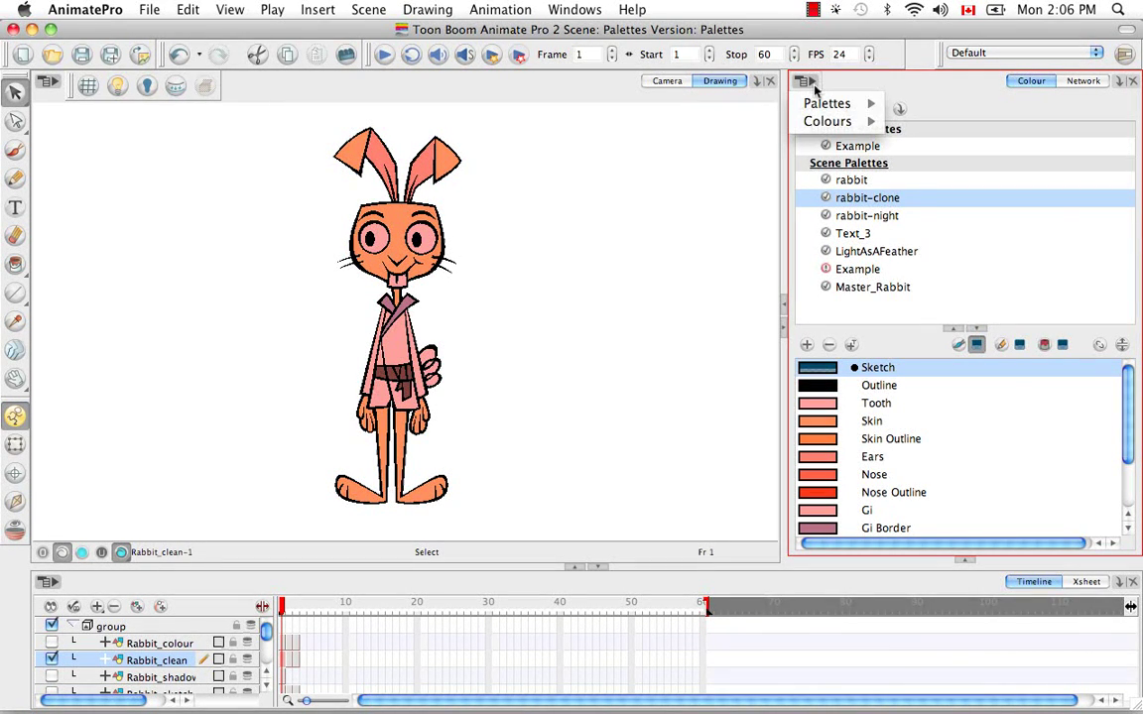
mouse_move(820, 105)
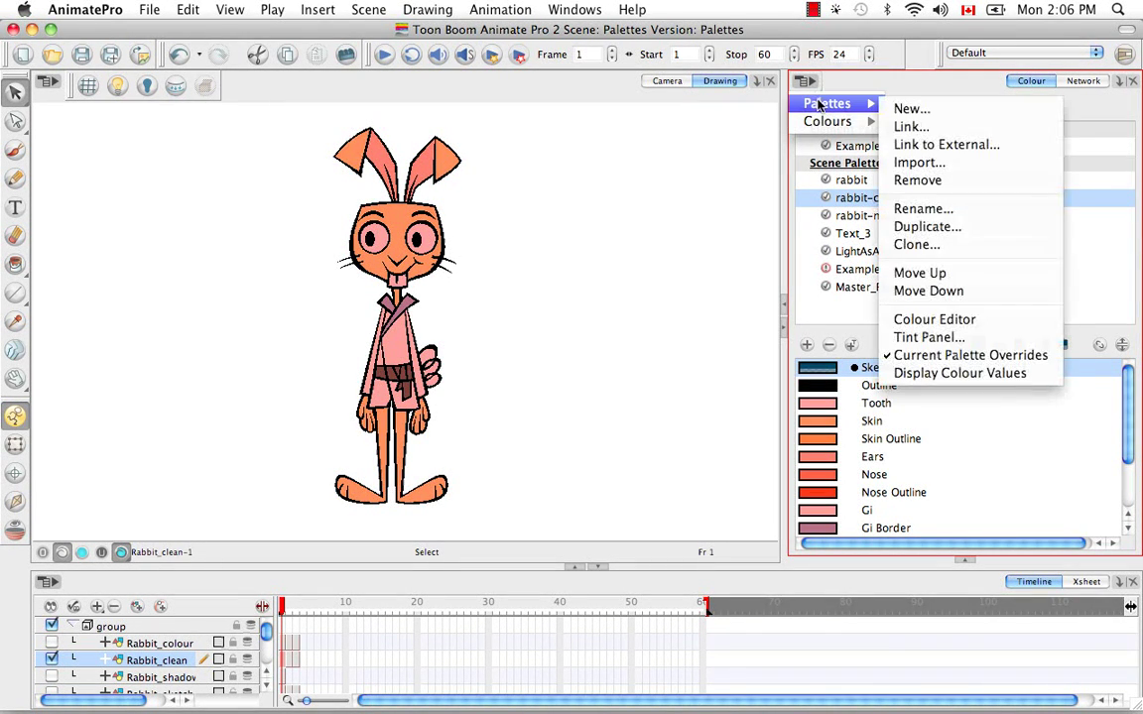
left_click(1019, 290)
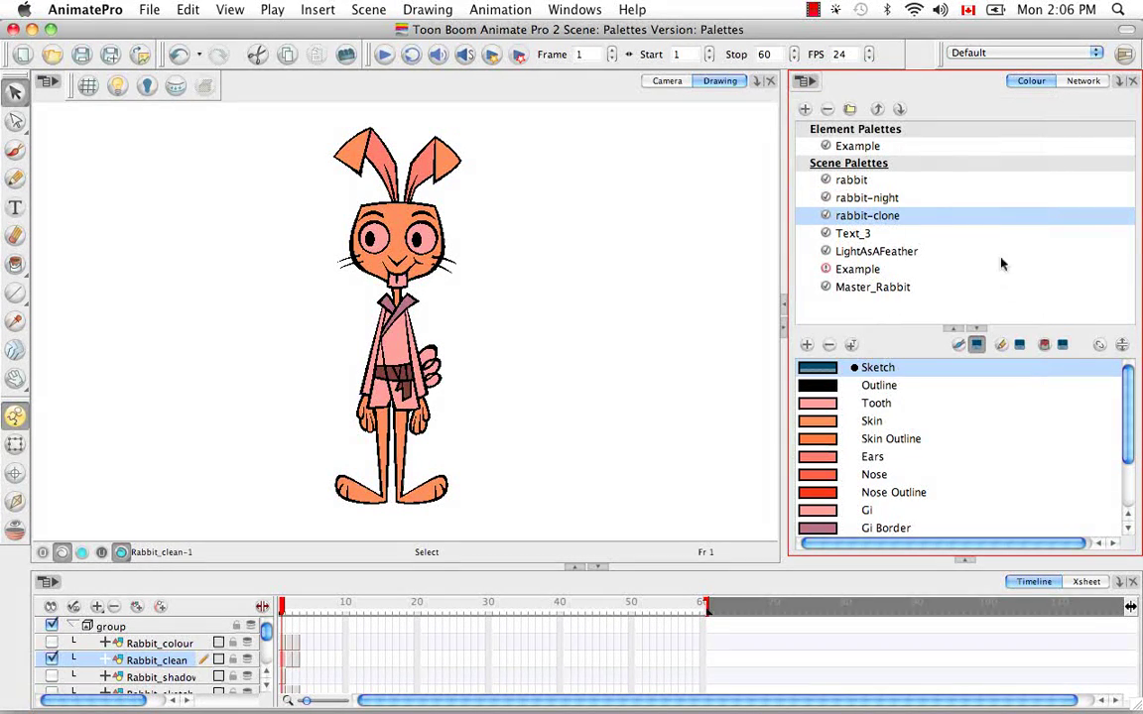
left_click(979, 271)
left_click(845, 179)
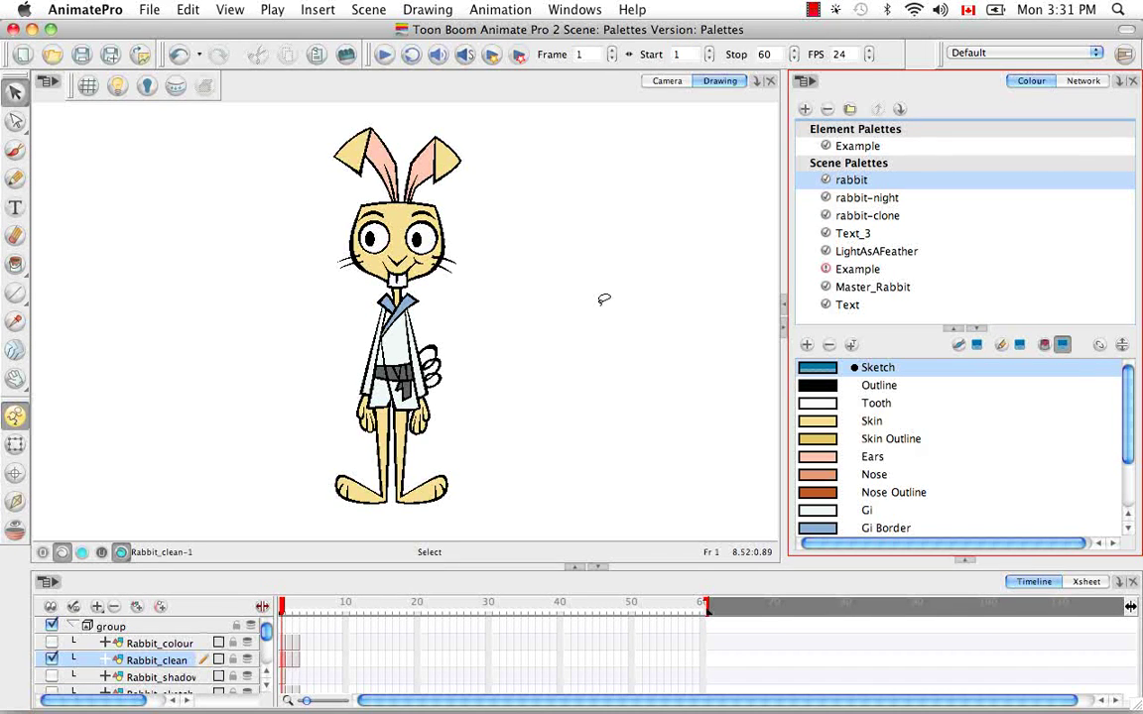
Step: Open the Model view, load the current rabbit drawing as model 1 of 1, and select the Brush
left_click(559, 10)
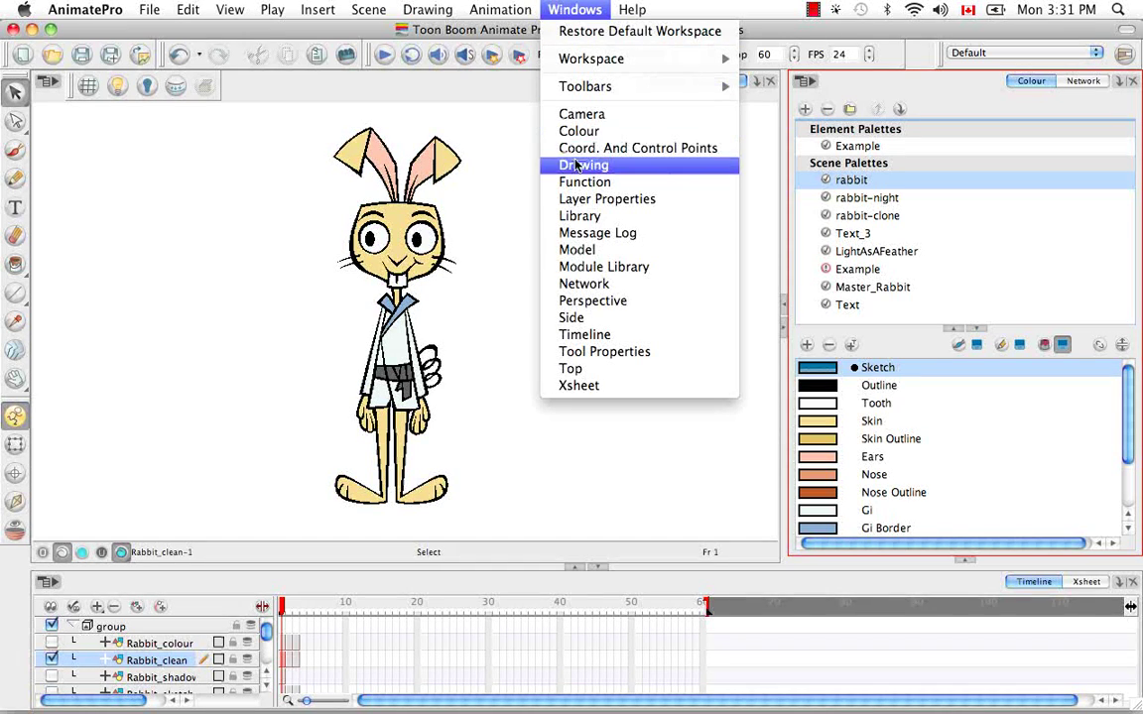
left_click(587, 254)
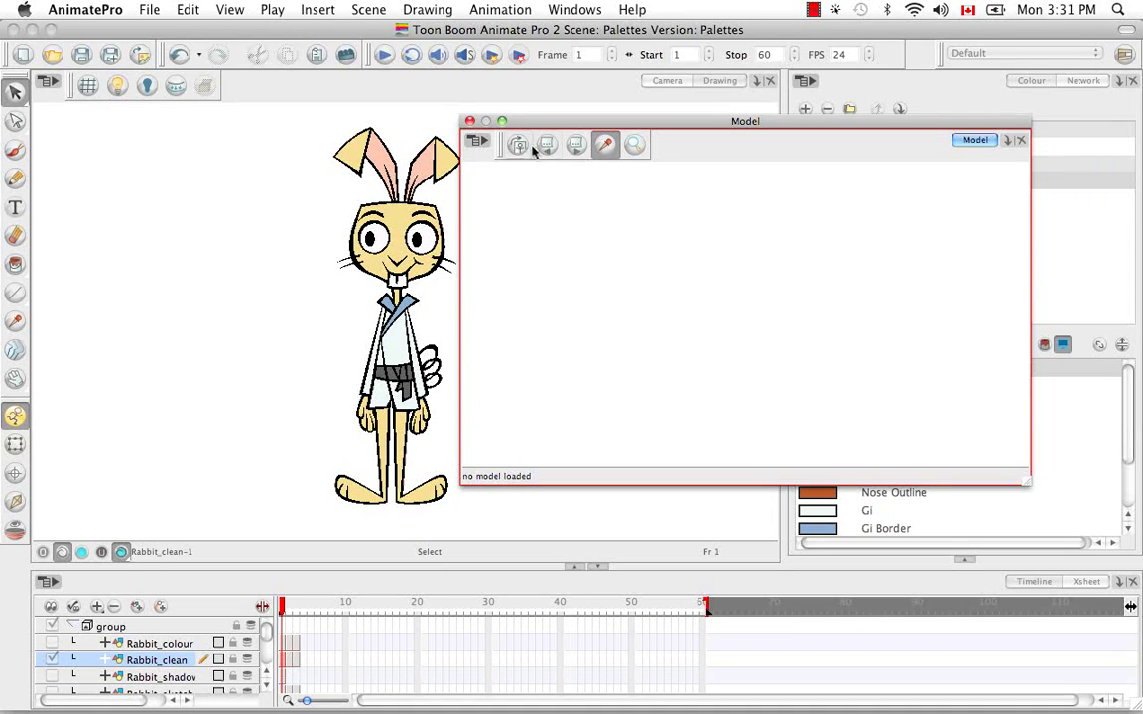
left_click(479, 143)
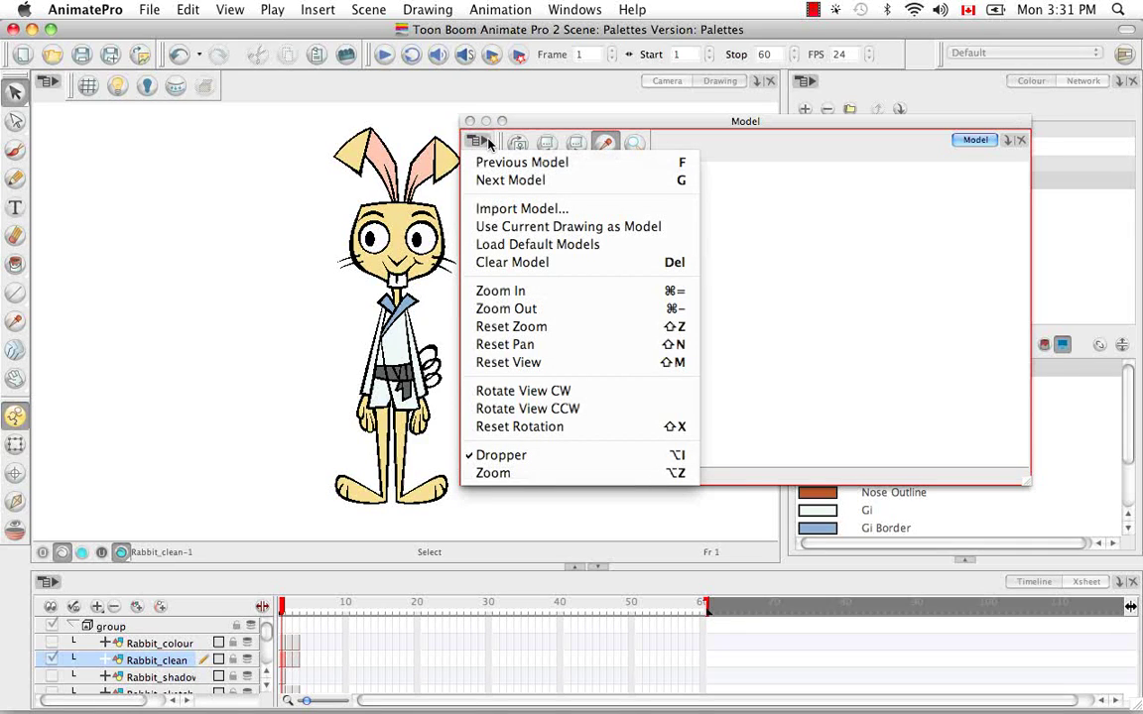
left_click(603, 227)
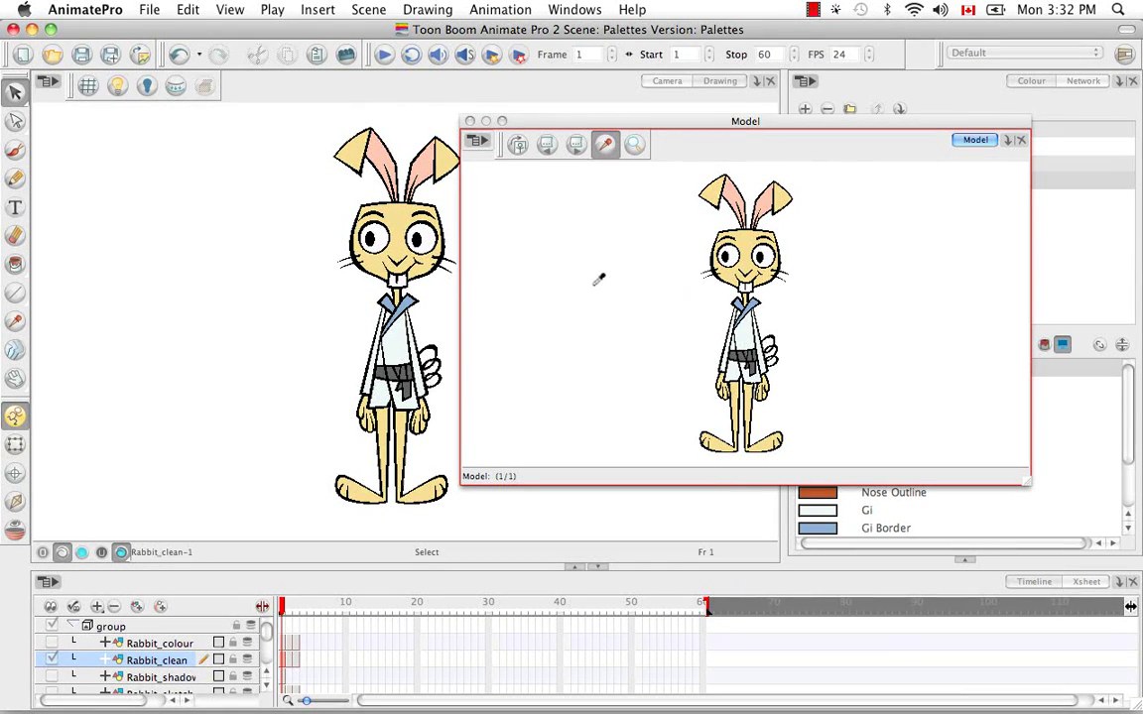
left_click(14, 151)
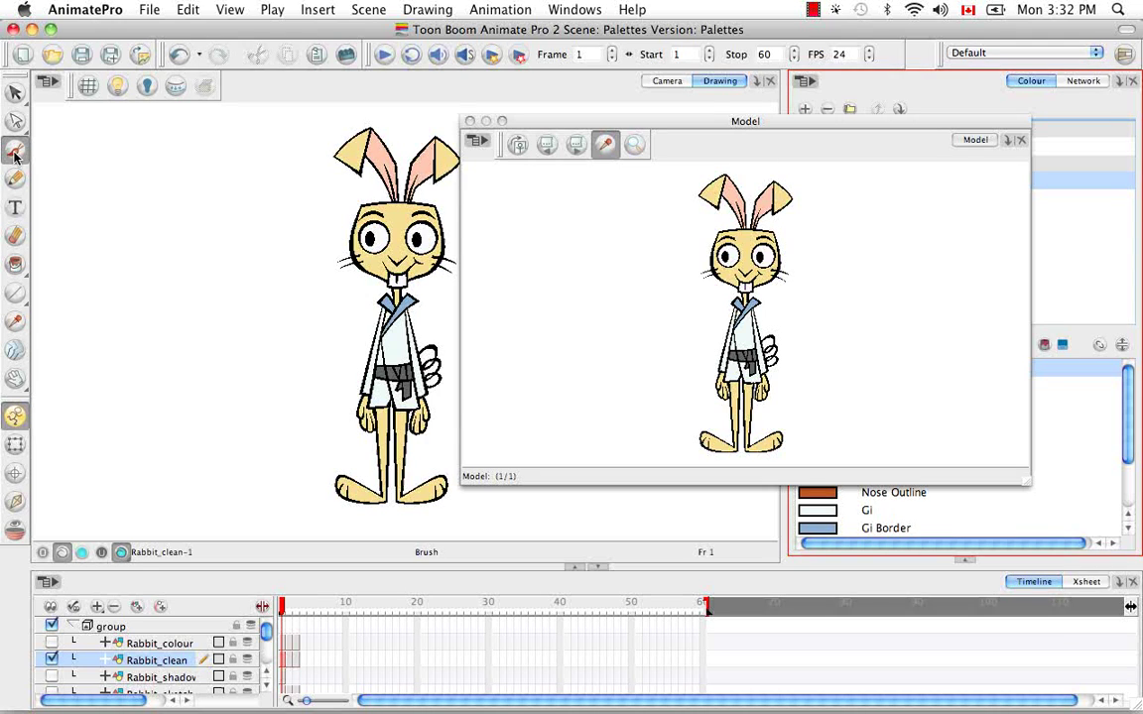
Step: Pick a yellow from the rabbit model and draw a test loop left of the rabbit
left_click(606, 146)
left_click(757, 234)
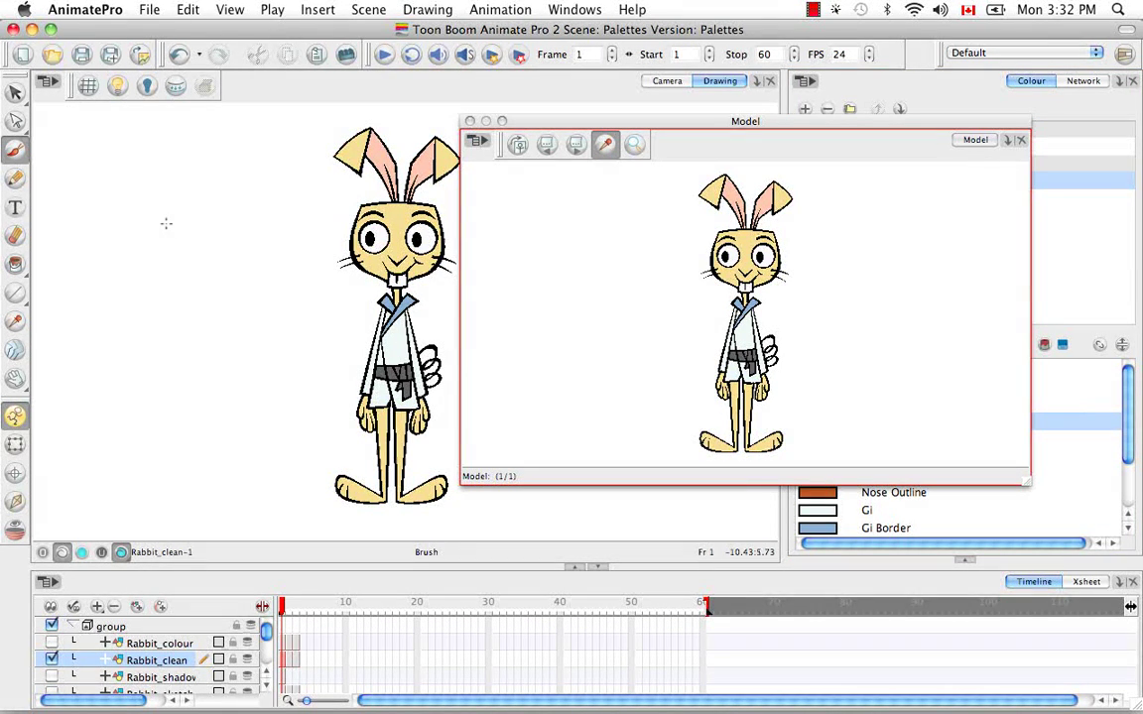
mouse_move(166, 225)
left_mouse_down()
mouse_move(112, 303)
mouse_move(222, 275)
mouse_move(179, 235)
mouse_move(49, 283)
left_mouse_up()
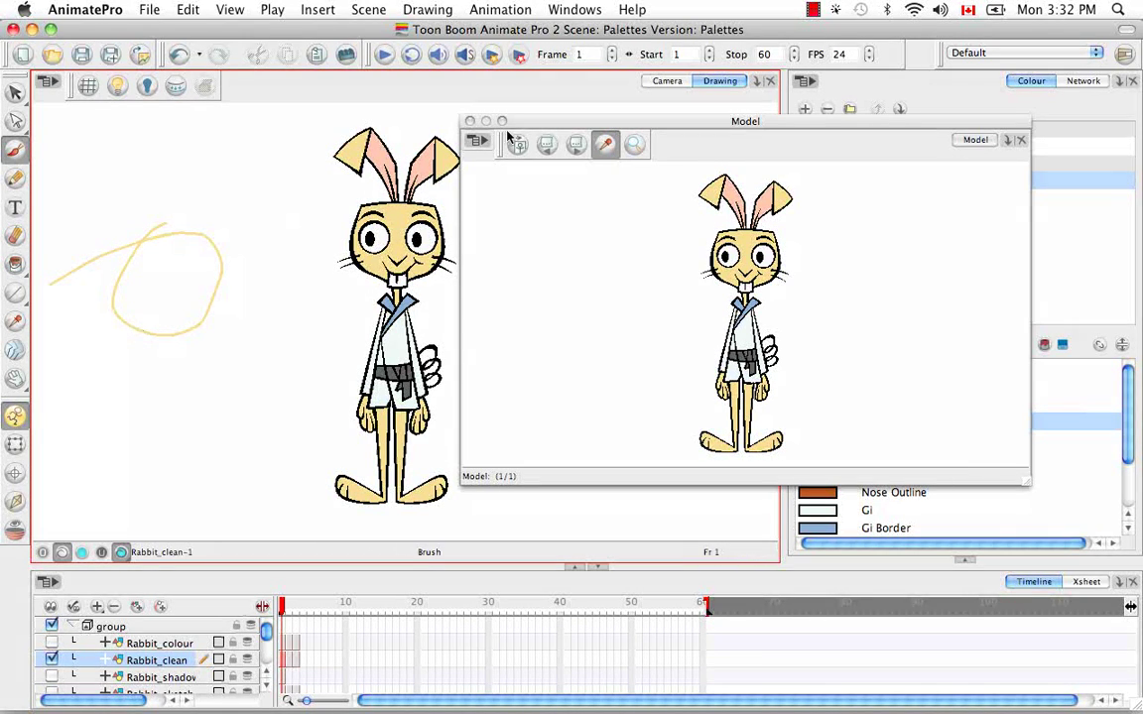
Step: Fill the yellow loop with pink using the Paint tool in plain paint mode
left_click(739, 193)
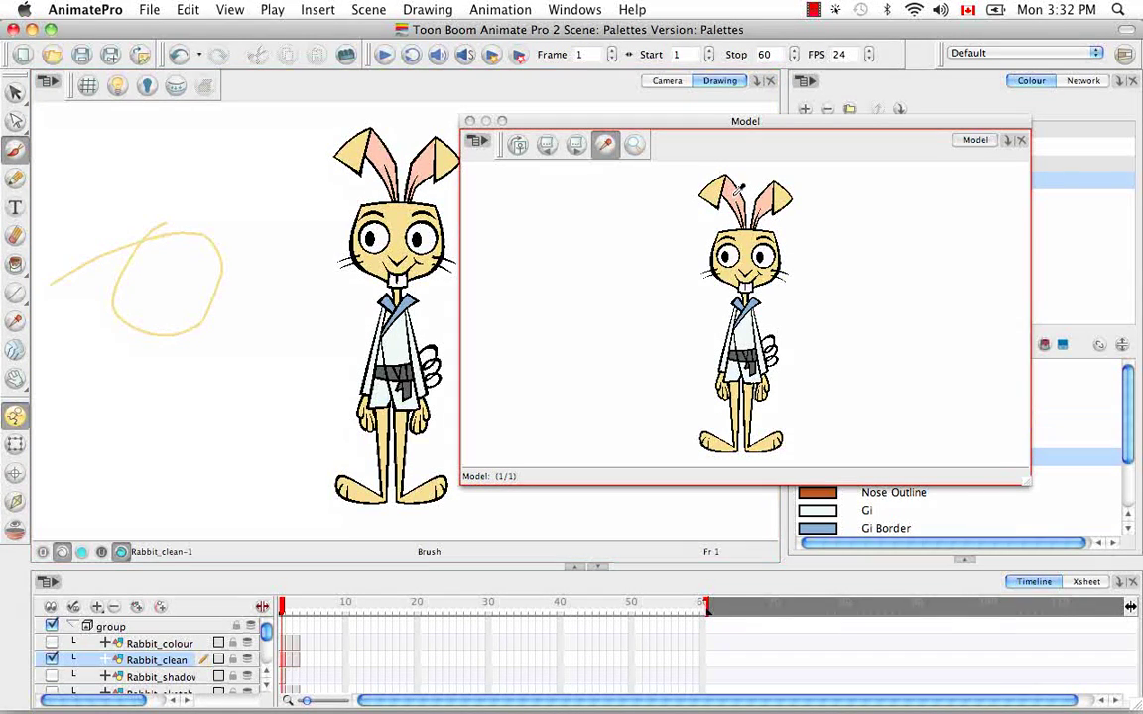
left_click(18, 265)
left_click(73, 266)
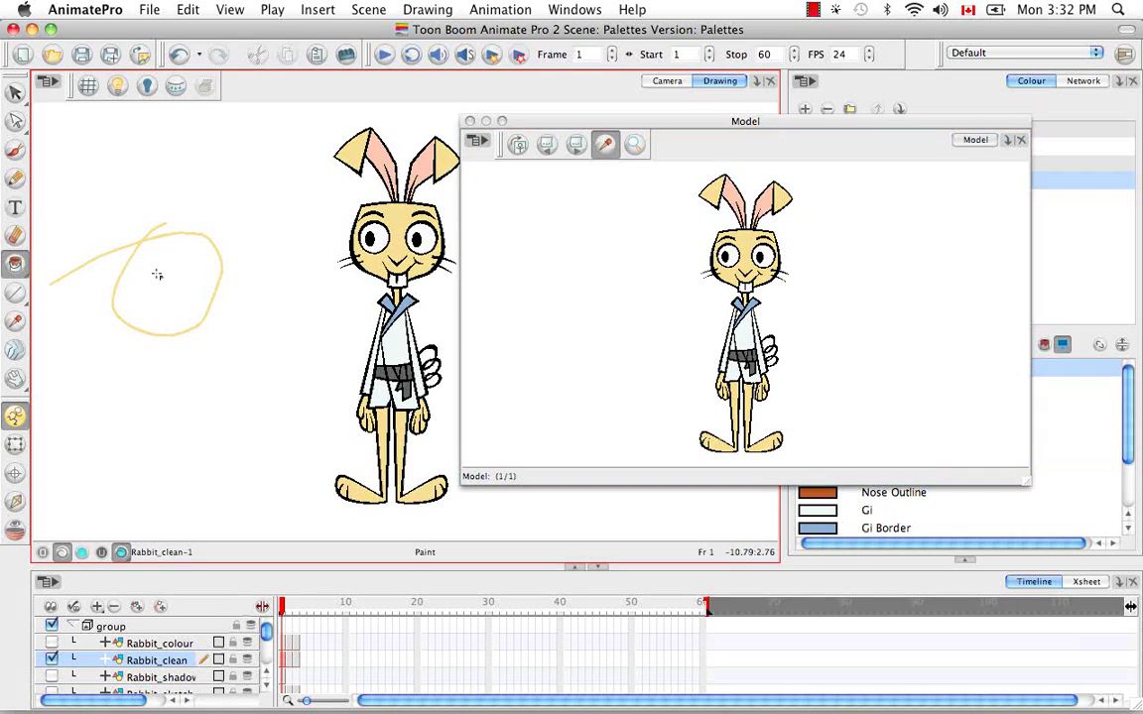
left_click(156, 286)
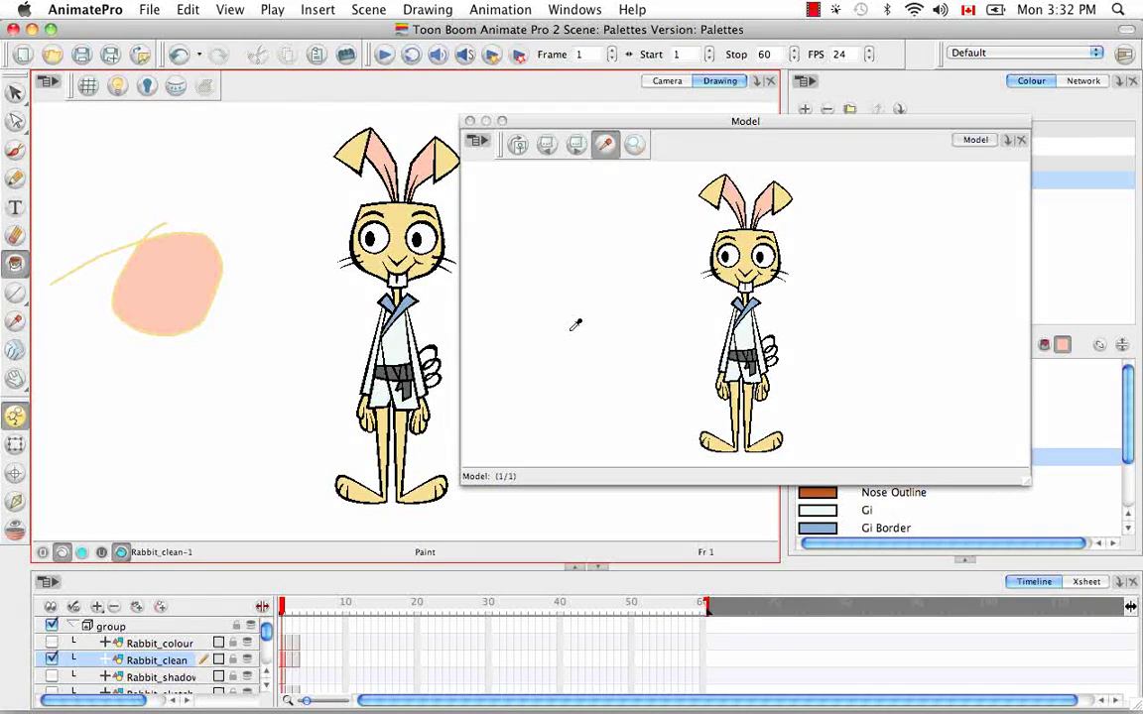
left_click(481, 142)
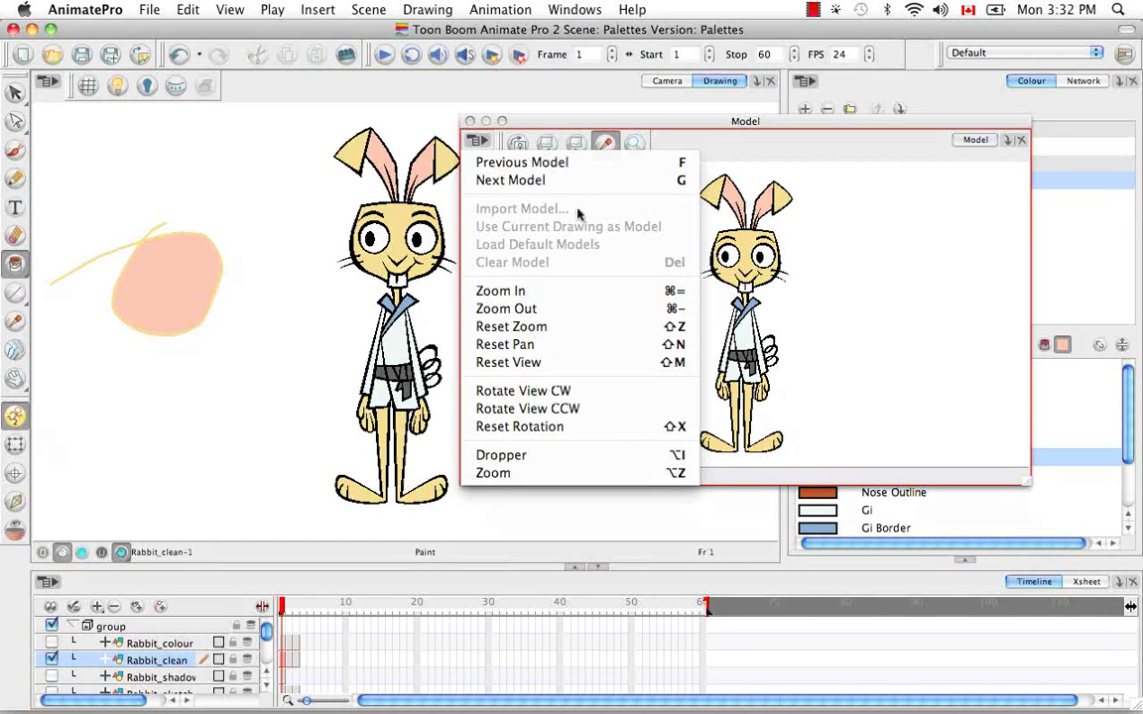
Step: Import Punchingbag_clean-1.tvg from Pack05 > AdvancedPainting > elements as model 2, then move the window down-left
left_click(831, 201)
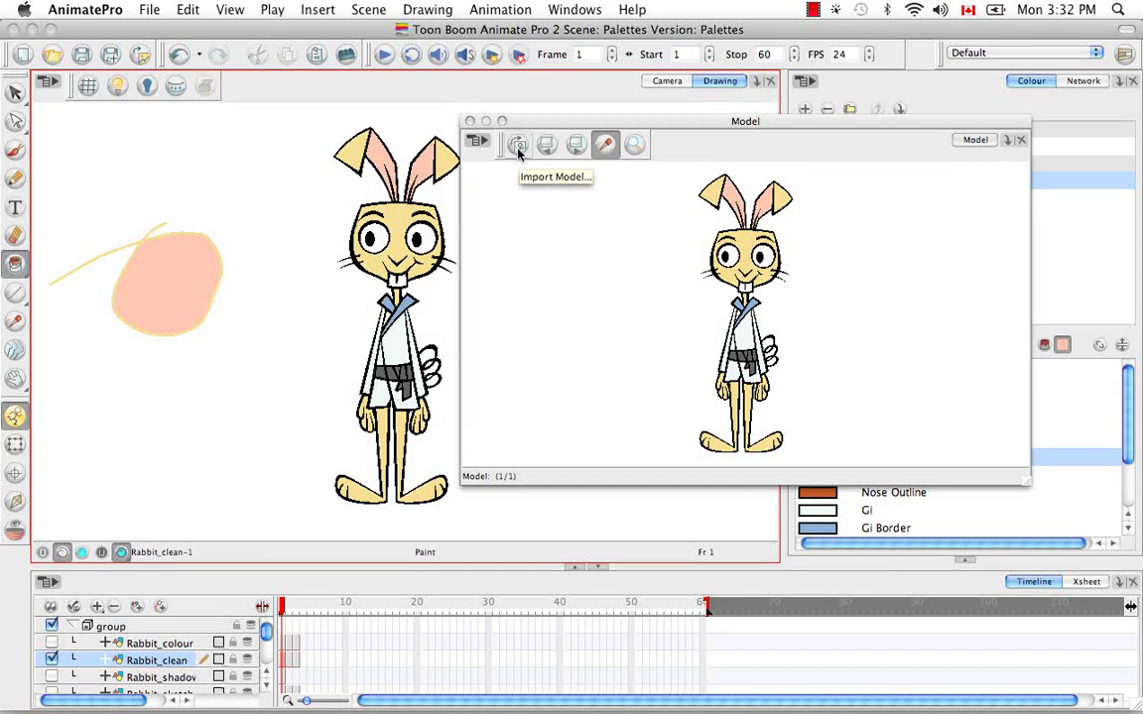
left_click(517, 146)
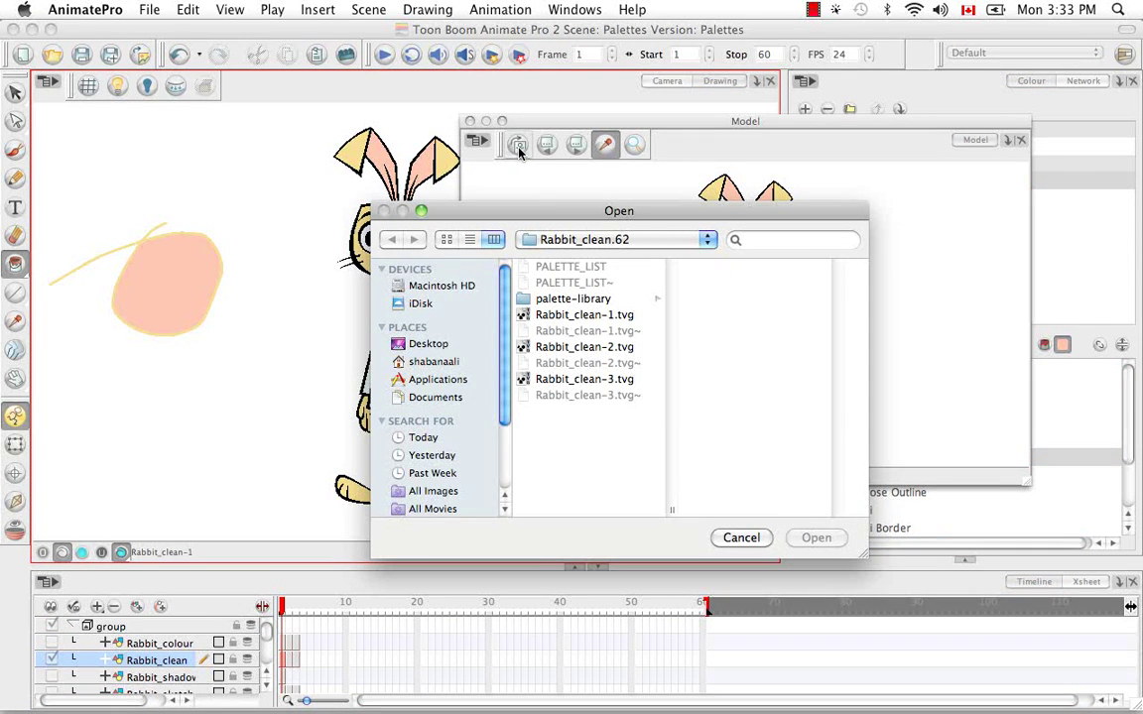
left_click(707, 240)
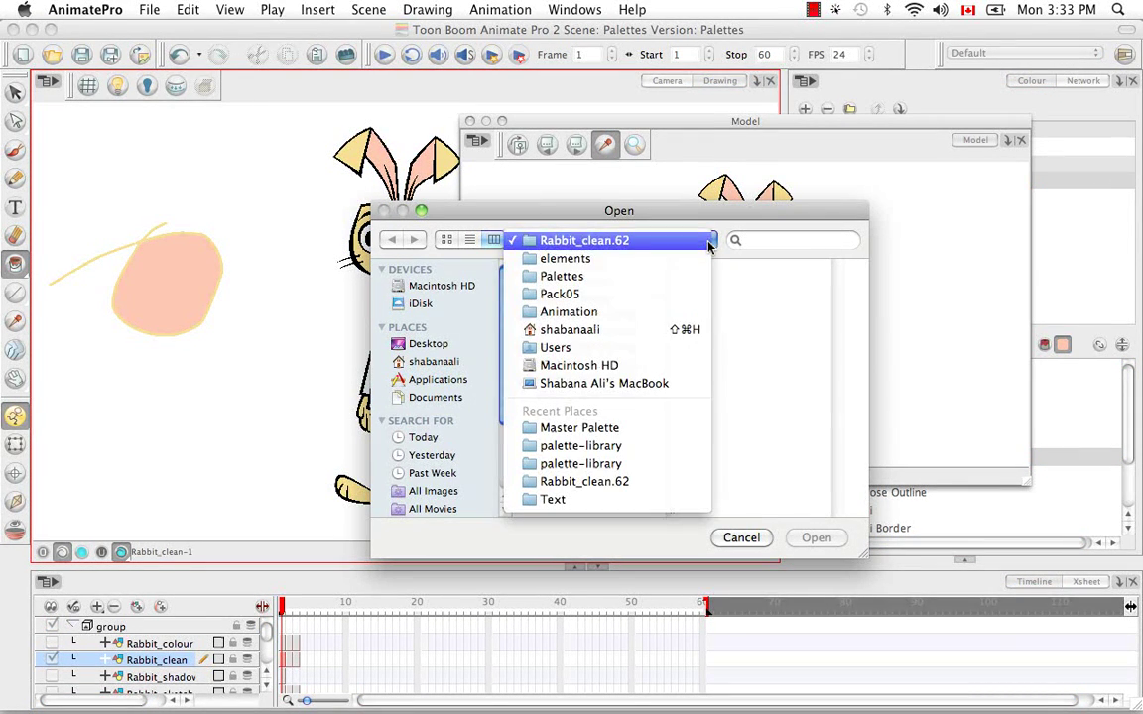
left_click(631, 312)
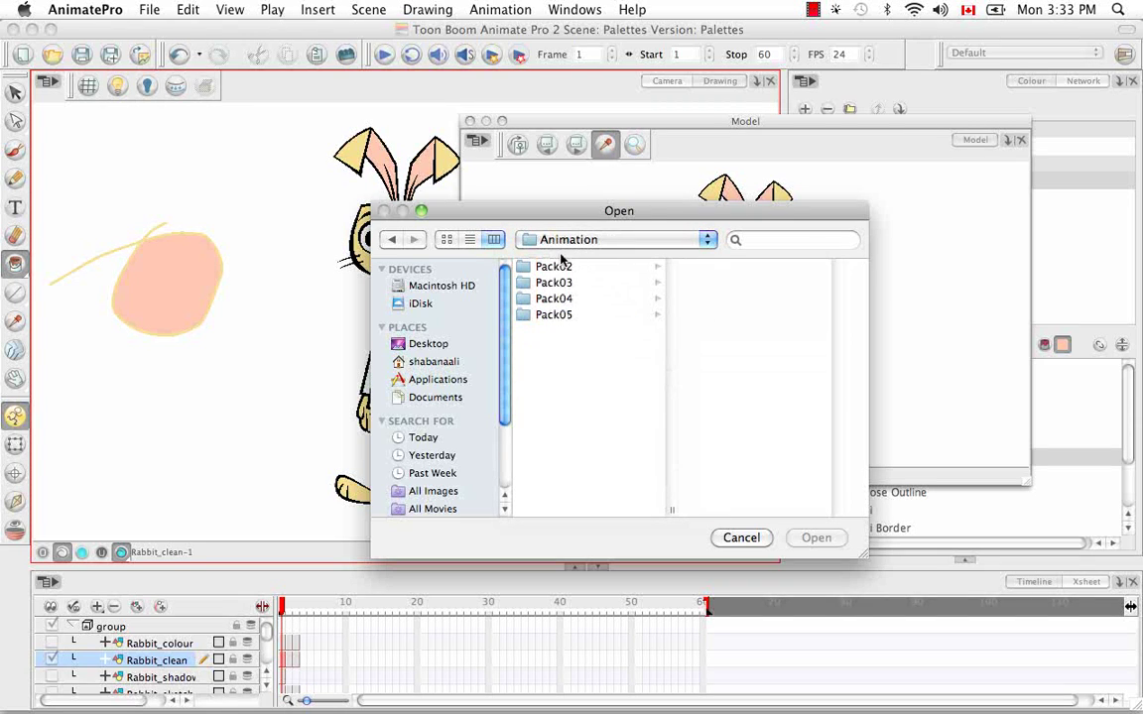
left_click(562, 315)
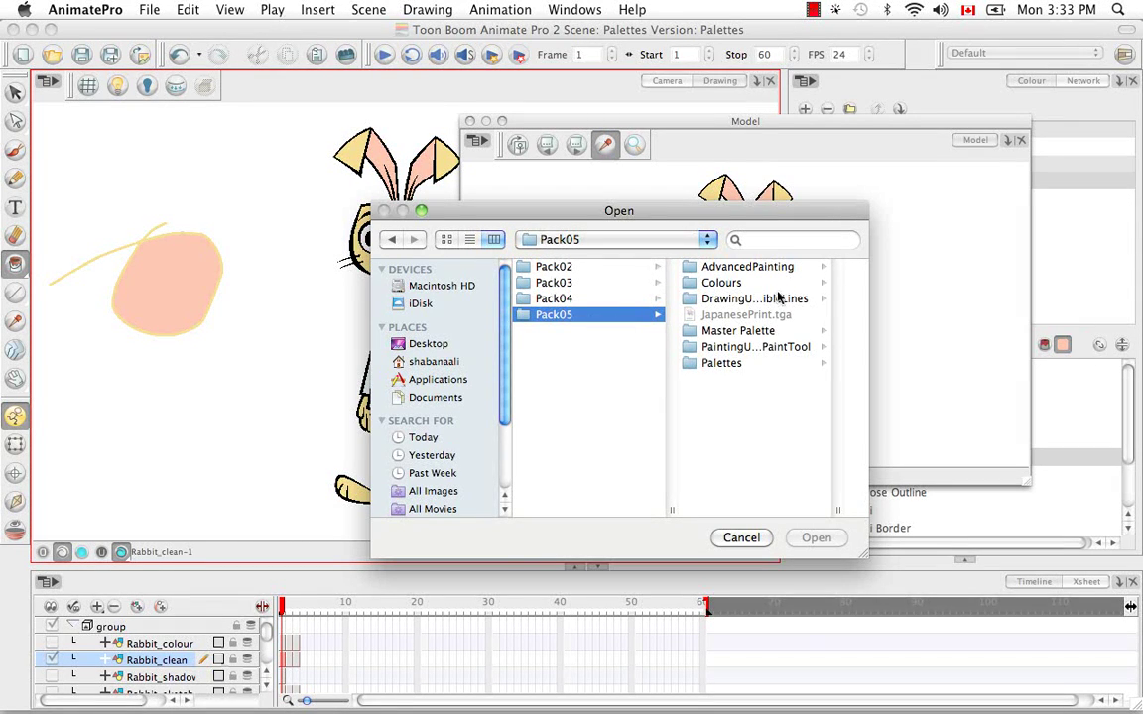
left_click(724, 266)
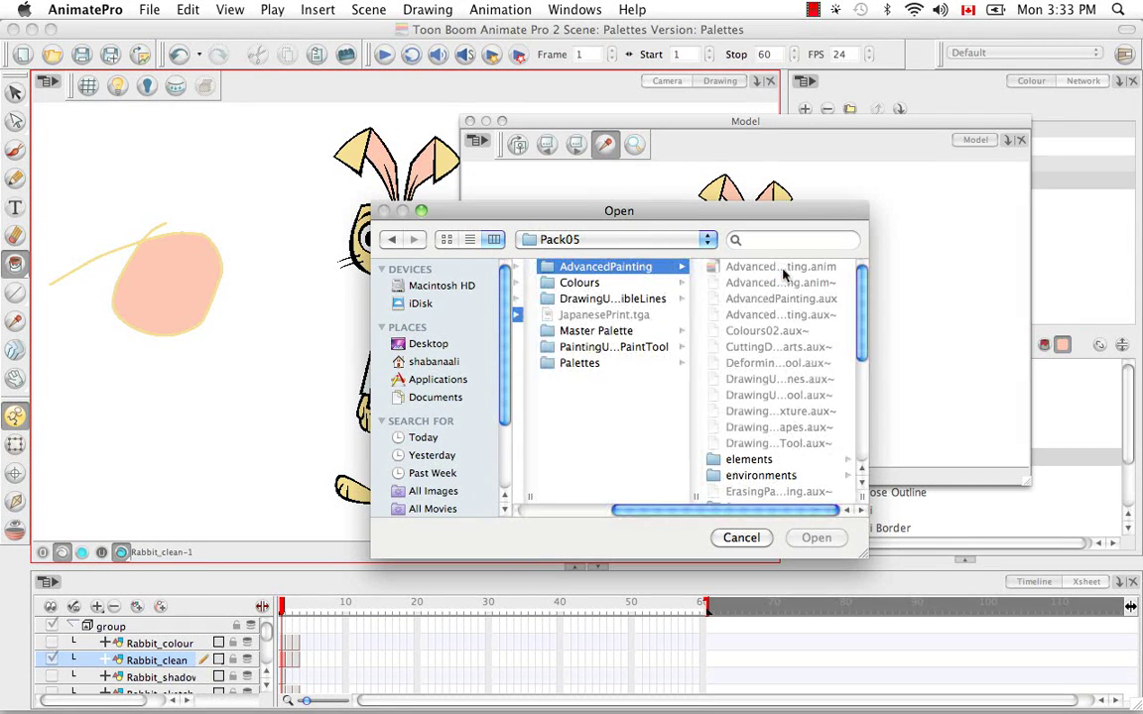
left_click(734, 462)
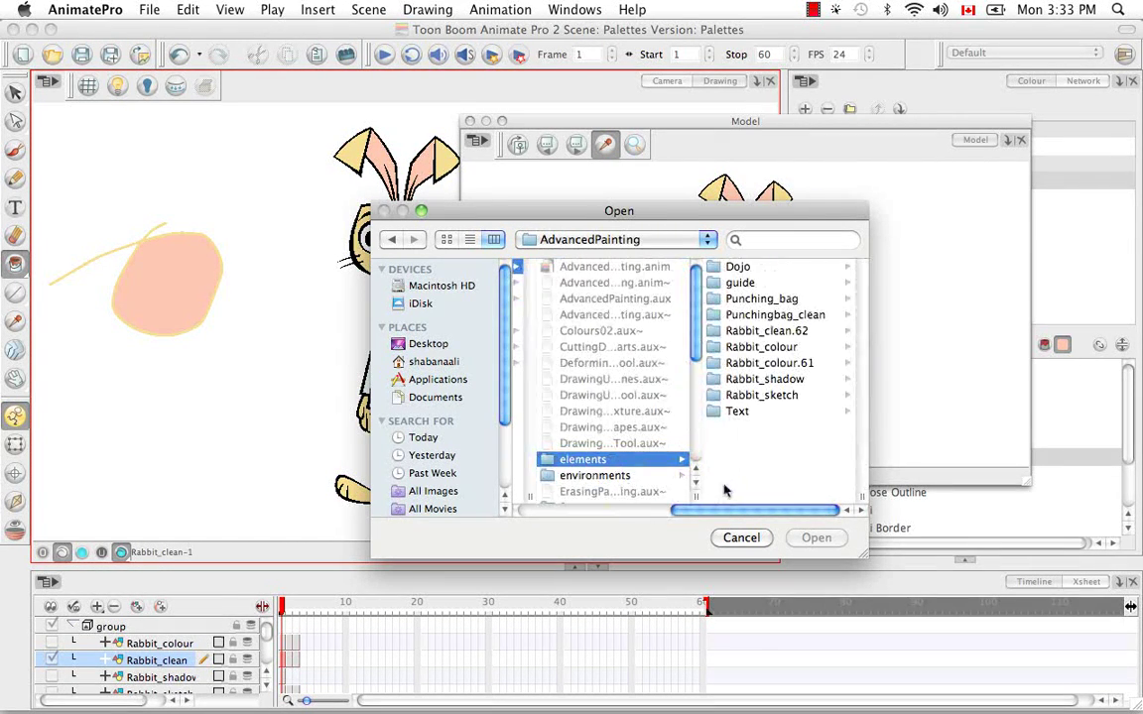
left_click(791, 315)
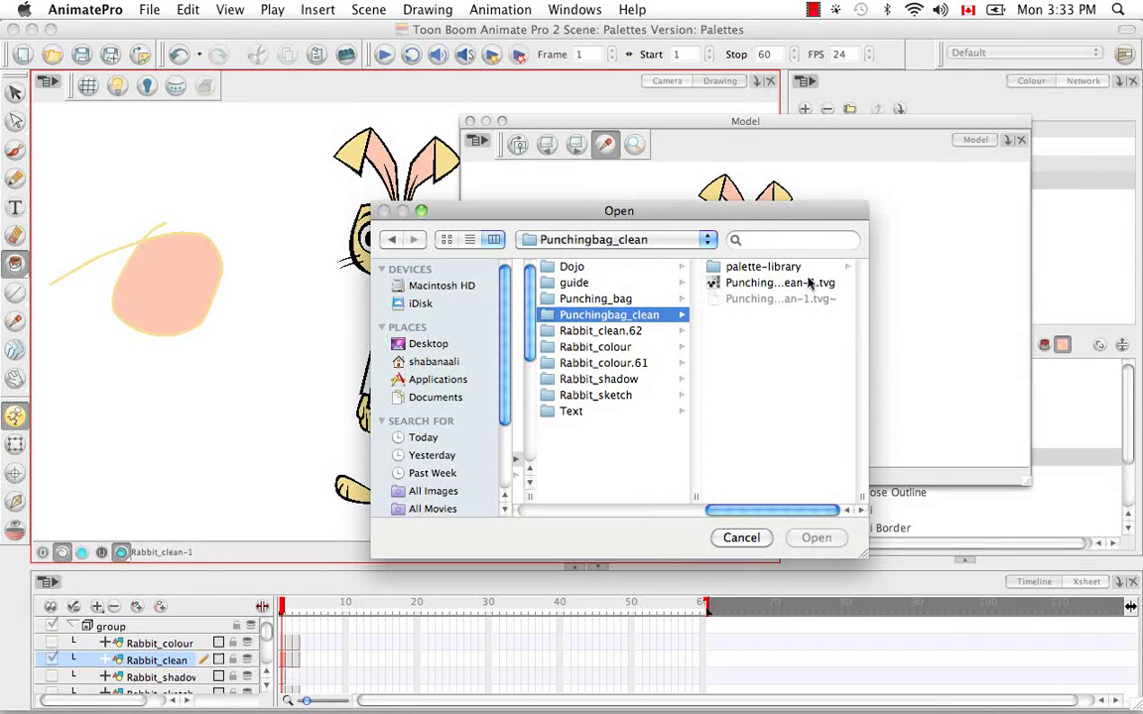
left_click(772, 282)
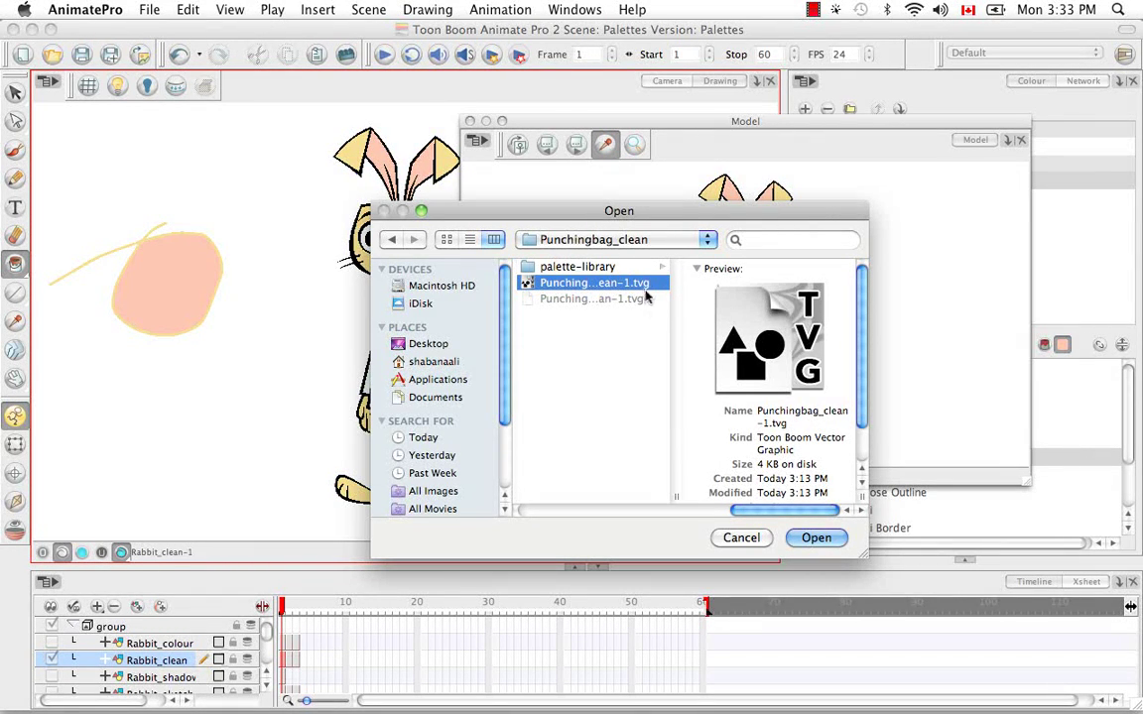
left_click(806, 541)
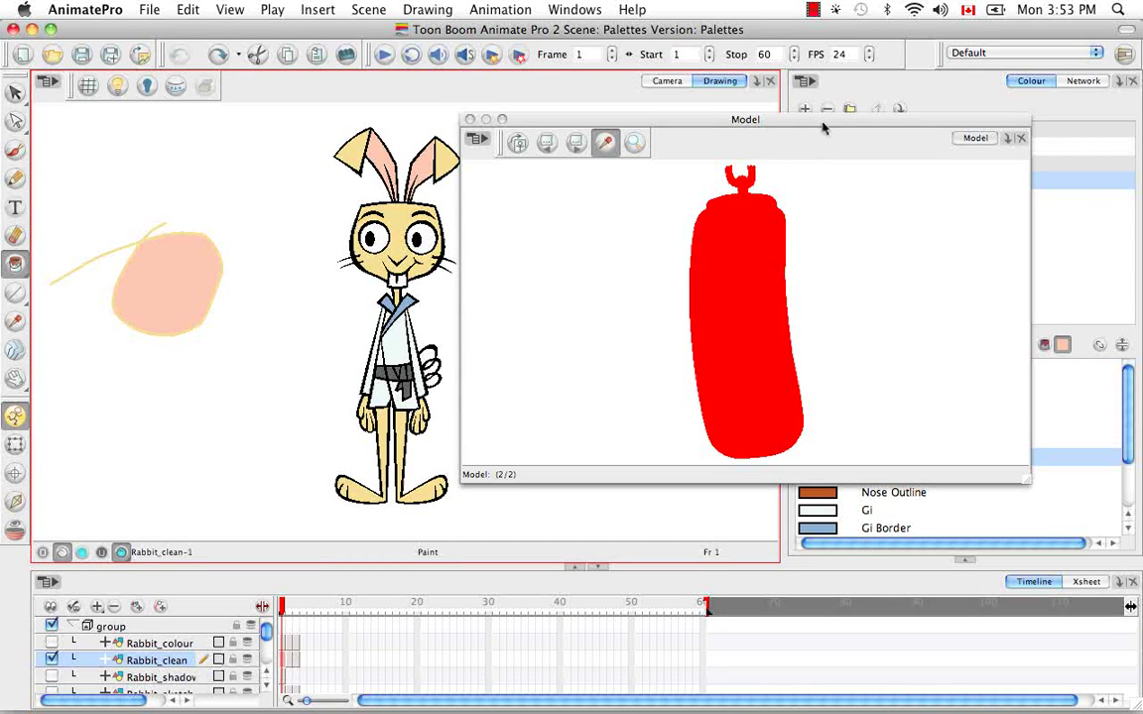
left_click_drag(822, 127, 366, 338)
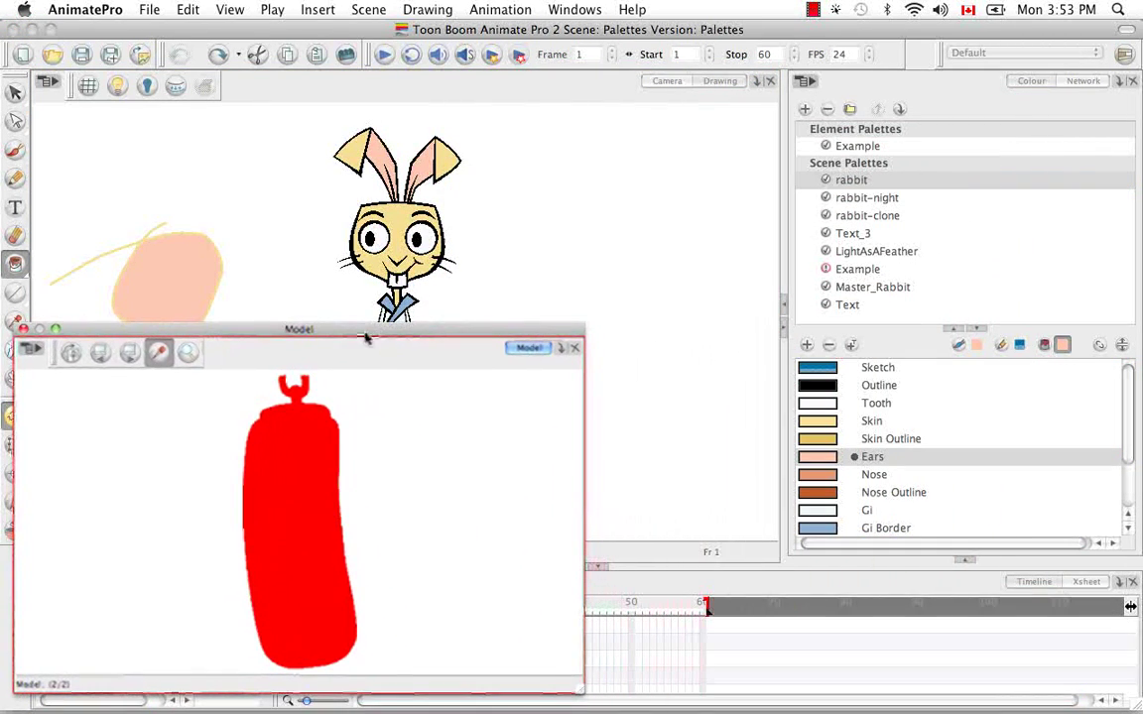
Step: Start a palette import and browse to the Animation > Pack05 folder
left_click(807, 83)
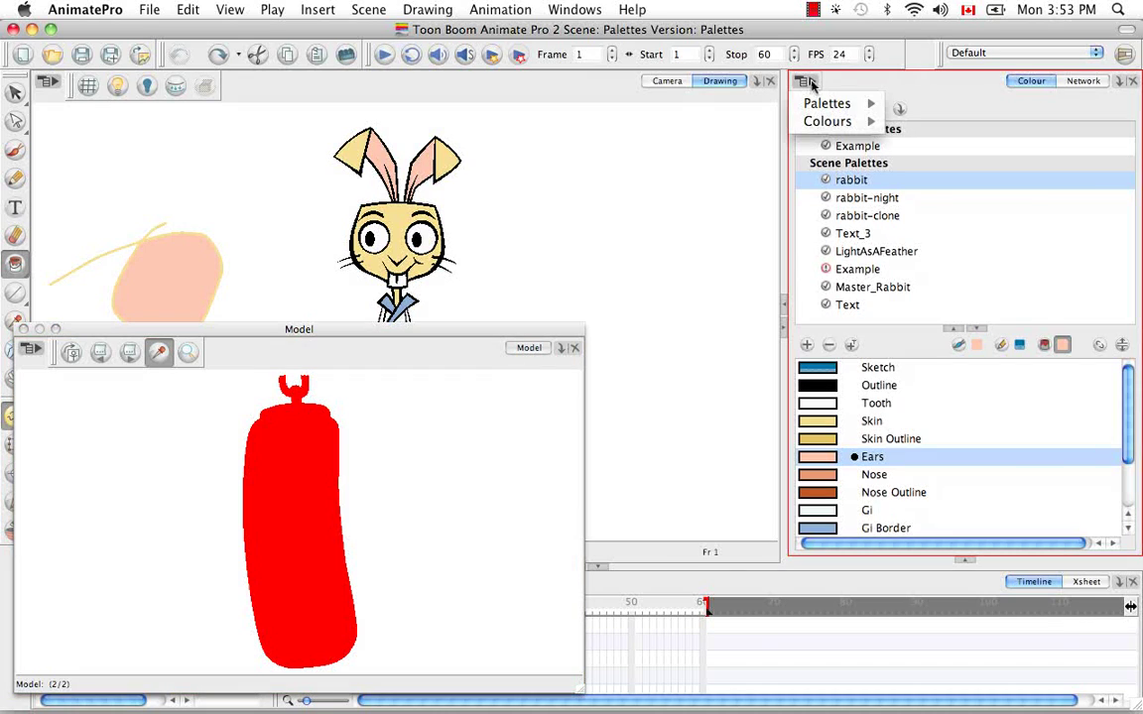
mouse_move(839, 103)
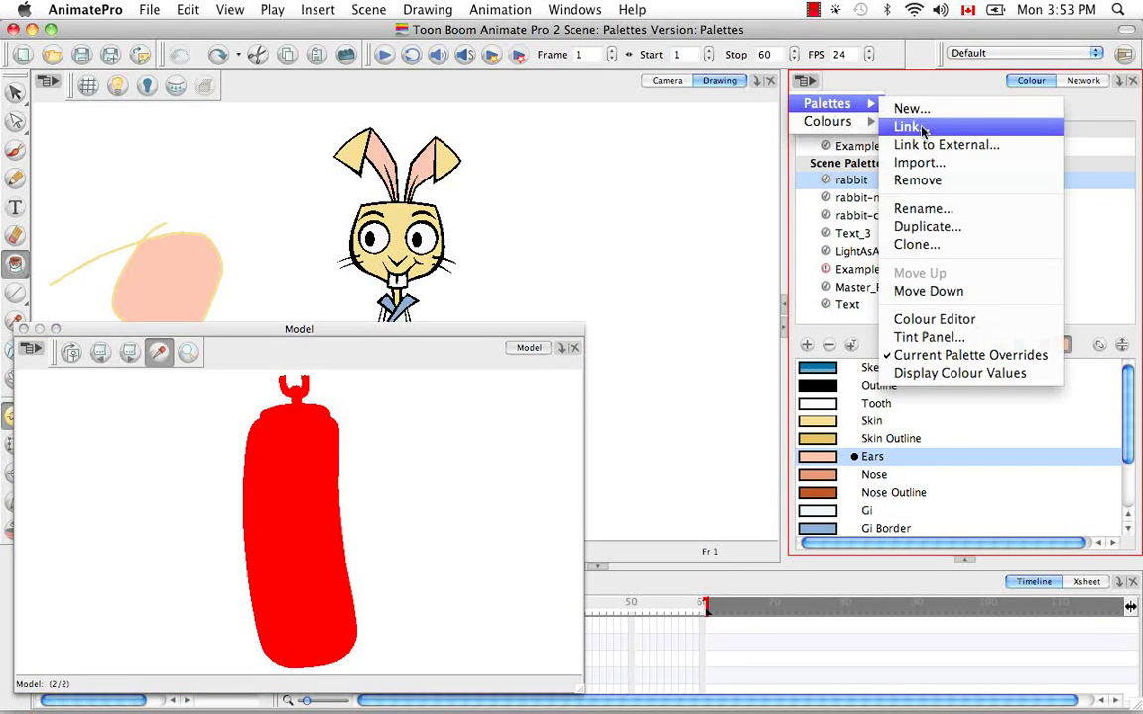
left_click(936, 168)
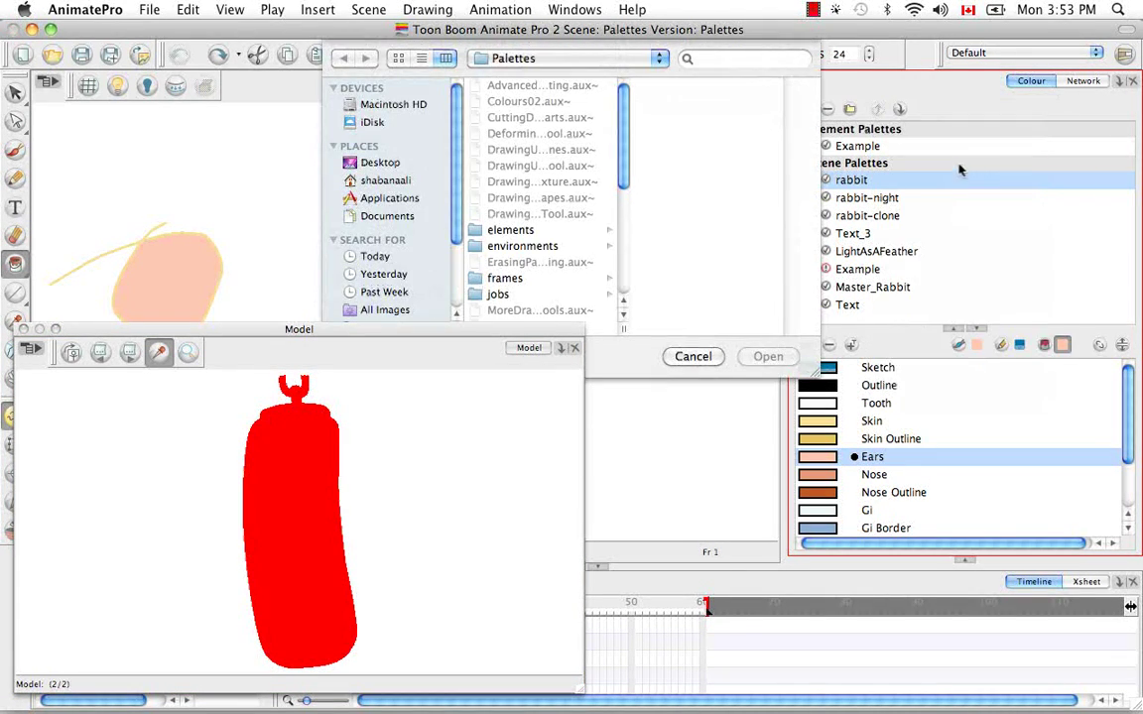
left_click(659, 57)
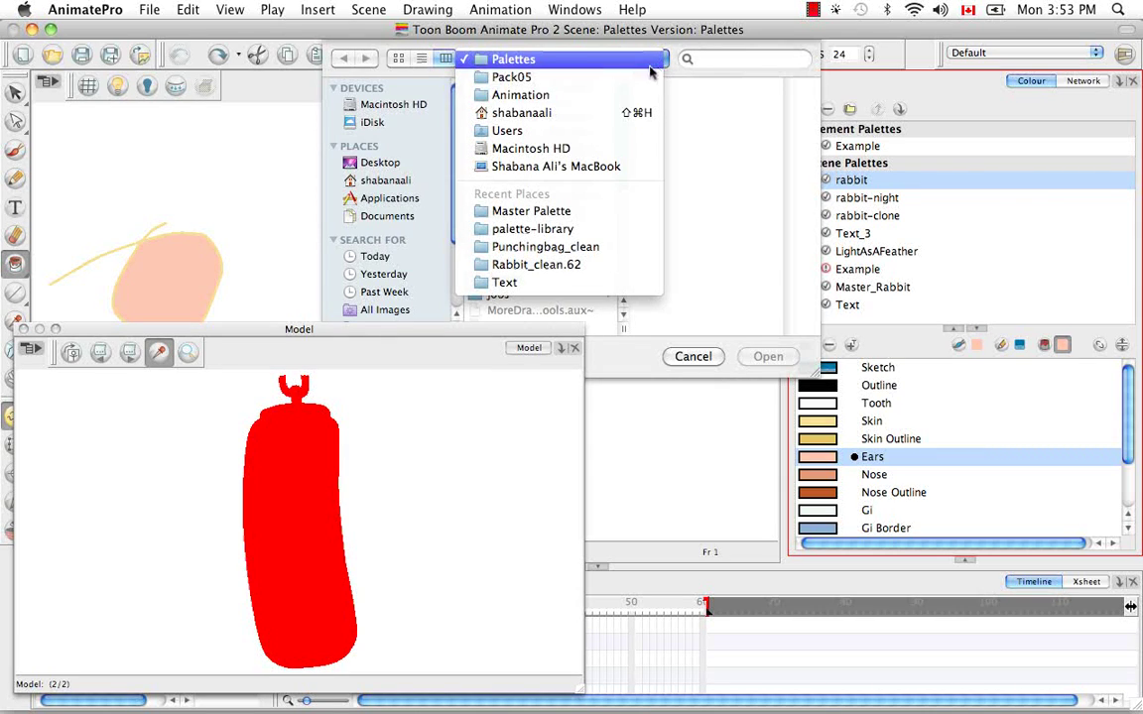
left_click(547, 97)
scroll(512, 129, "down", 5)
left_click(518, 135)
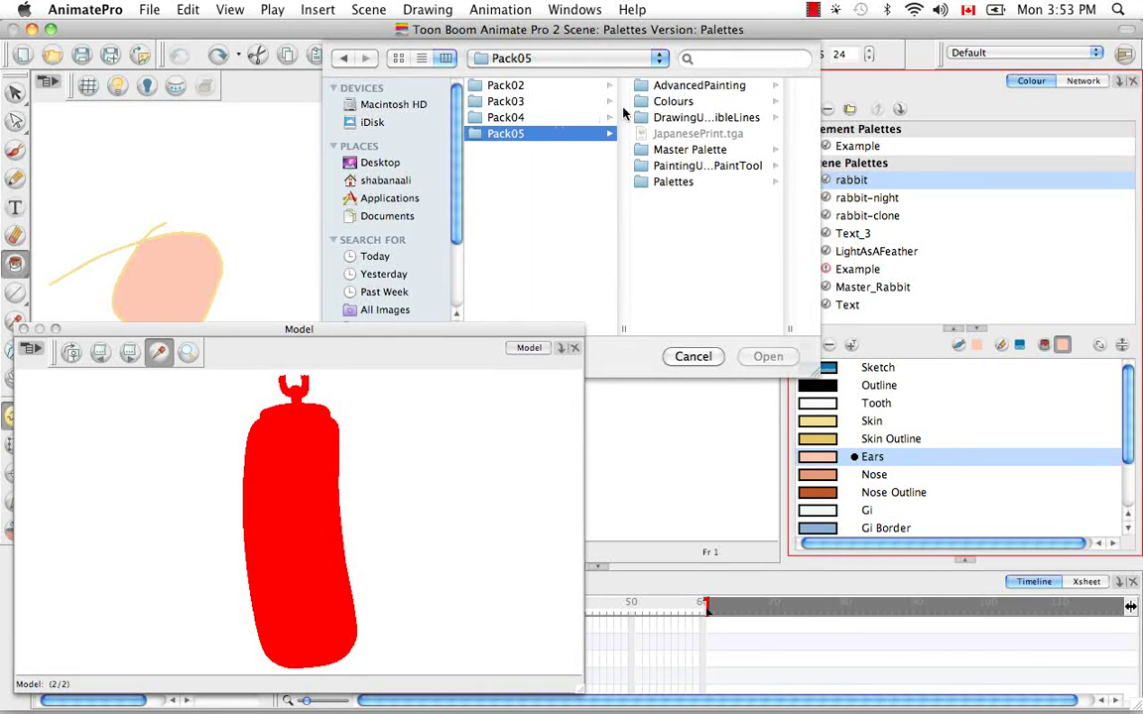
Step: Import PunchingBag.plt from AdvancedPainting's palette-library as the PunchingBag scene palette
left_click(733, 87)
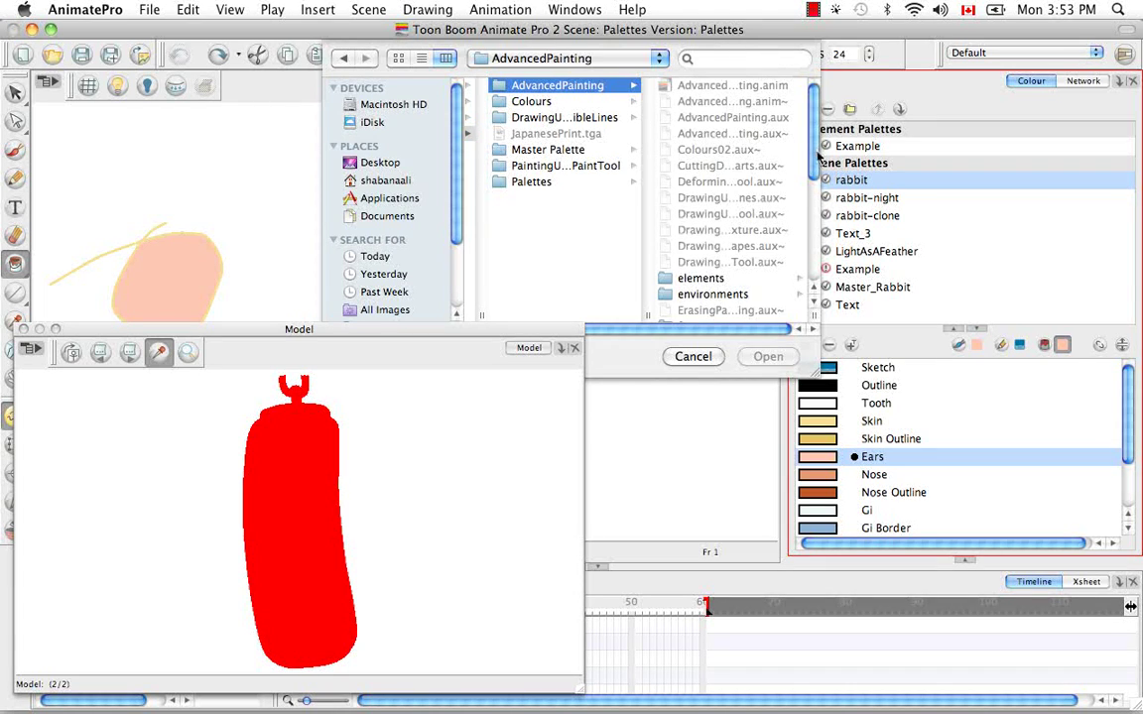
scroll(735, 189, "down", 5)
scroll(774, 238, "down", 5)
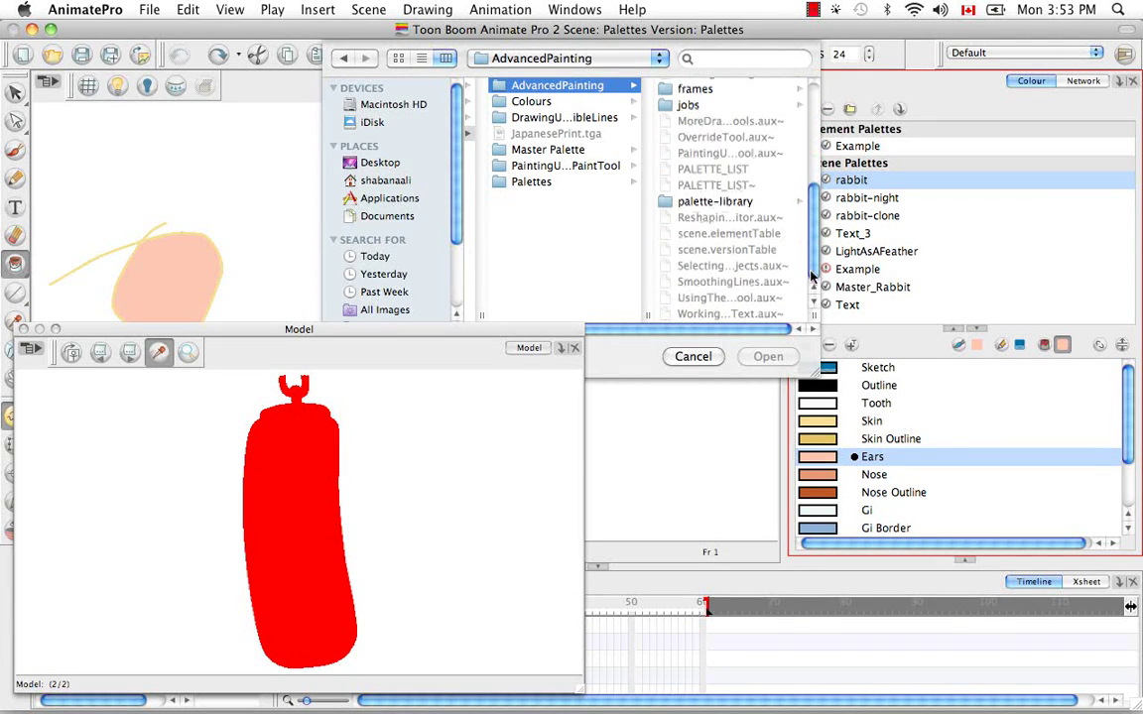
left_click(728, 200)
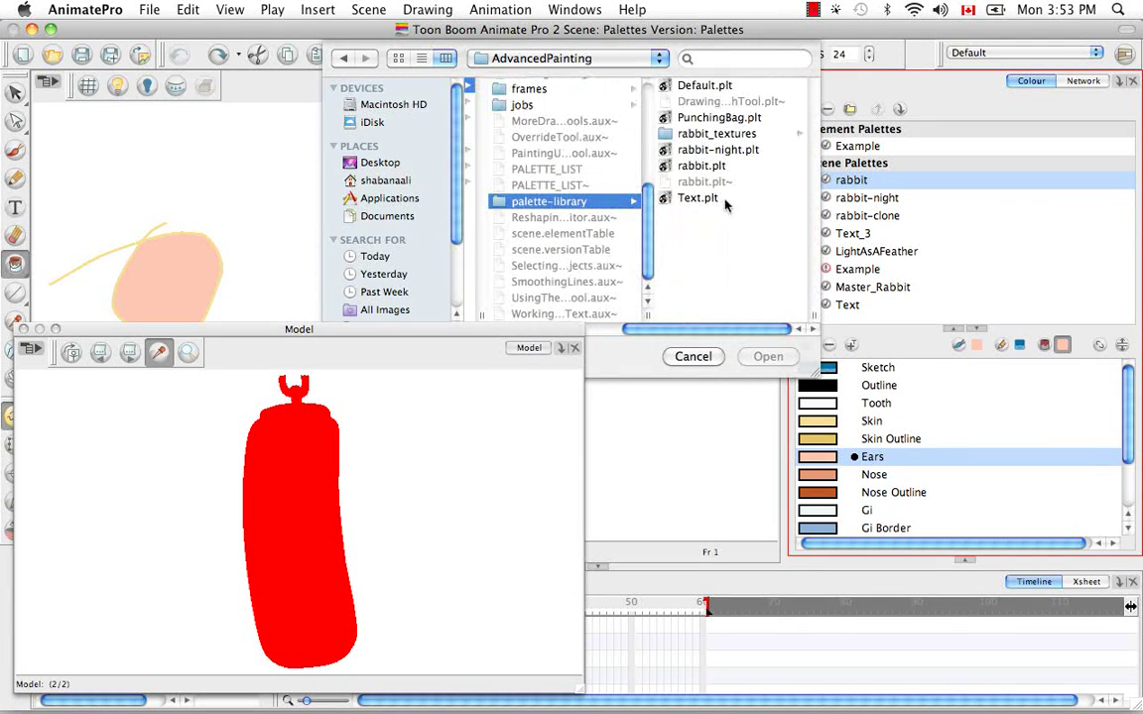
left_click(720, 117)
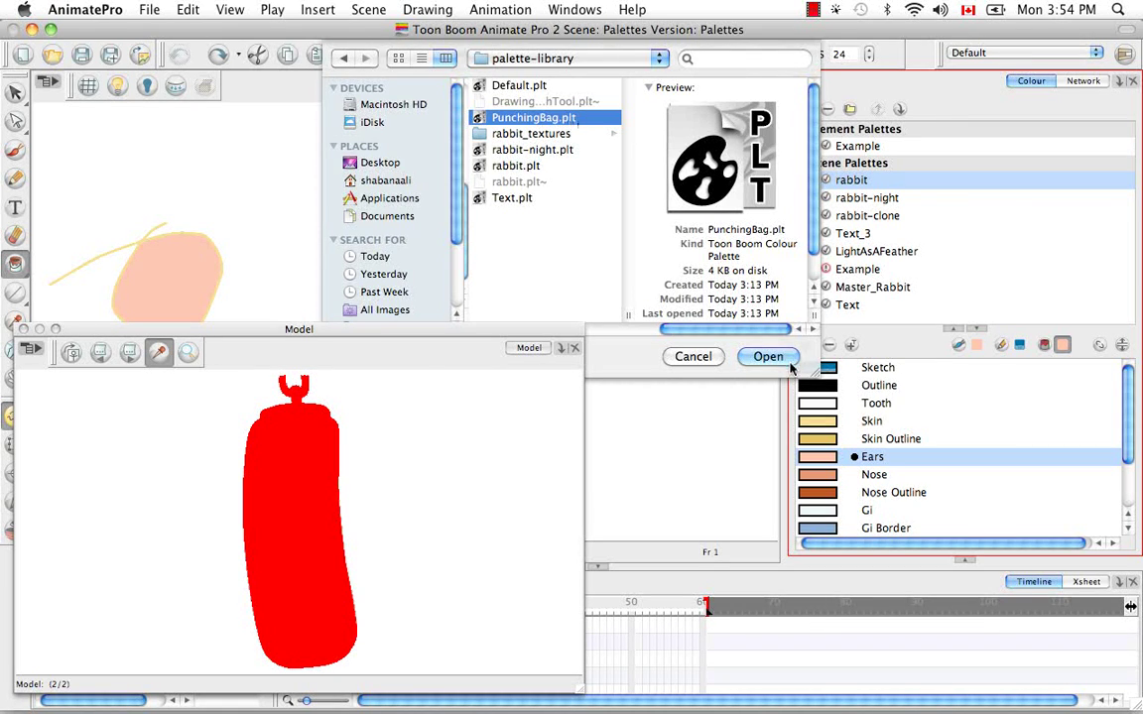
left_click(790, 363)
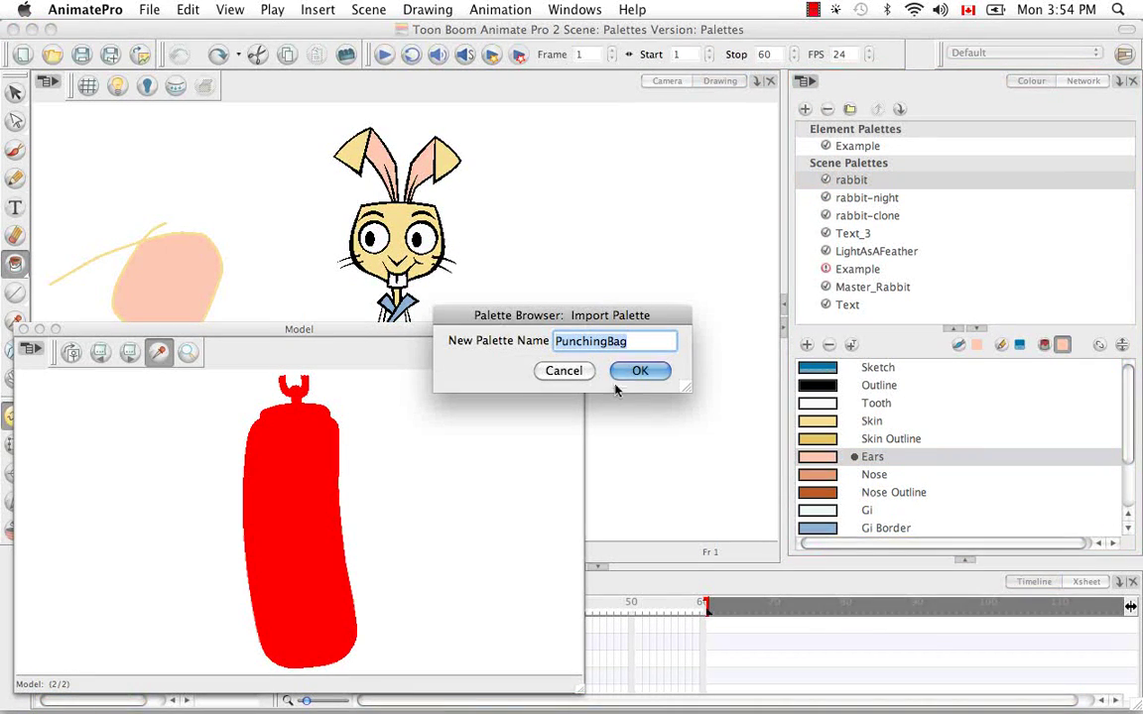
left_click(638, 373)
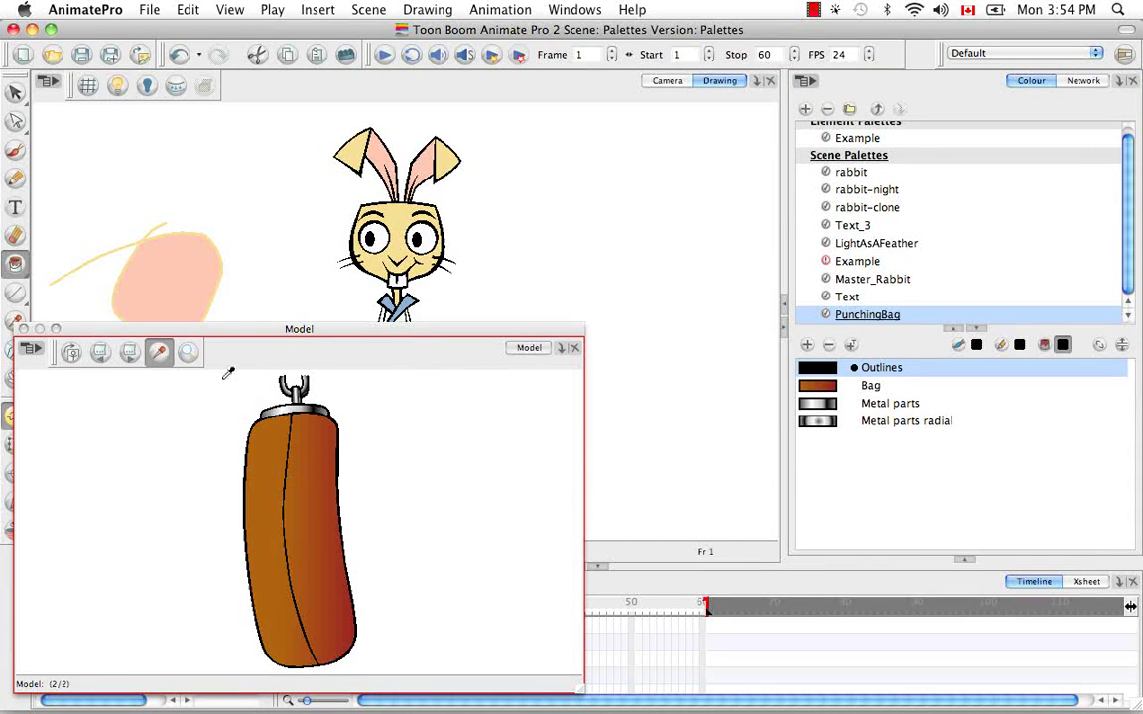
Step: Move the Model window up-right and show the Animate Pro Library in the lower panel
left_click_drag(412, 336, 616, 163)
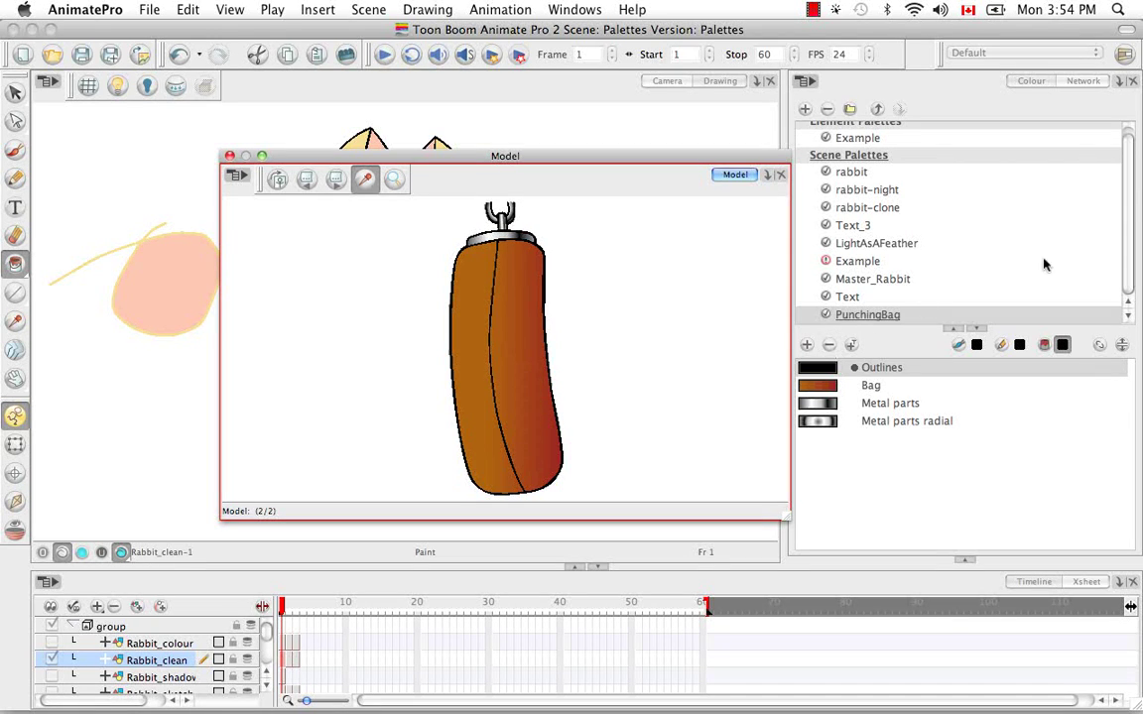
left_click(967, 562)
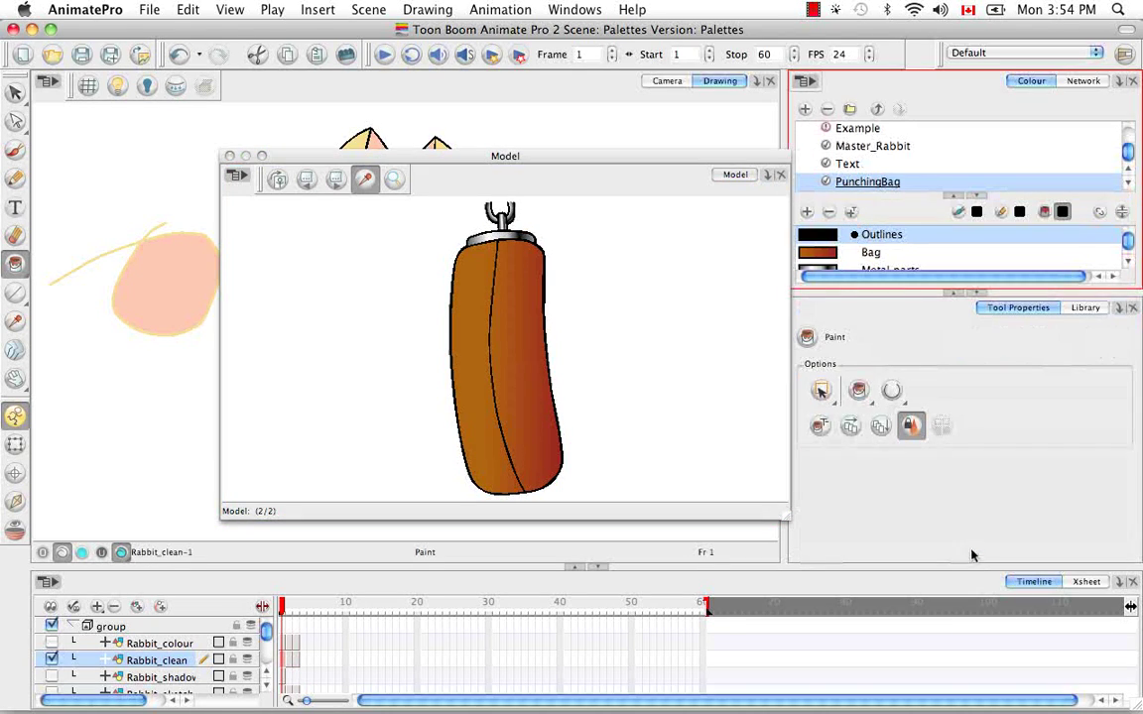
left_click(1084, 307)
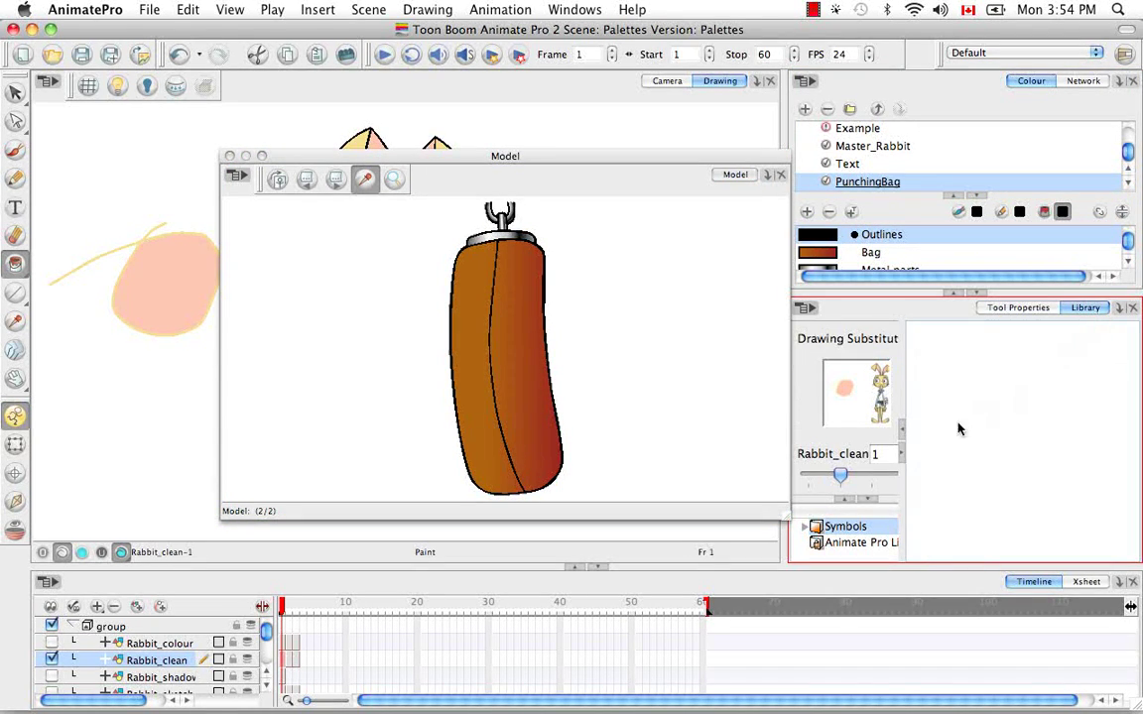
left_click(837, 544)
right_click(837, 543)
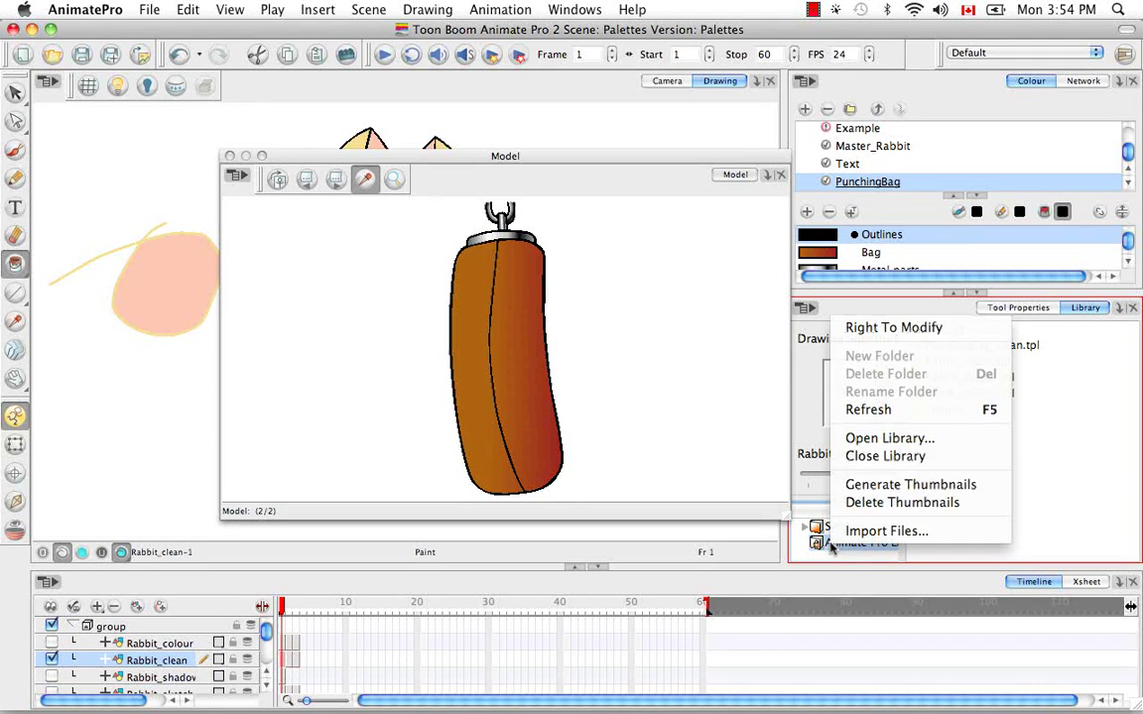
left_click(920, 330)
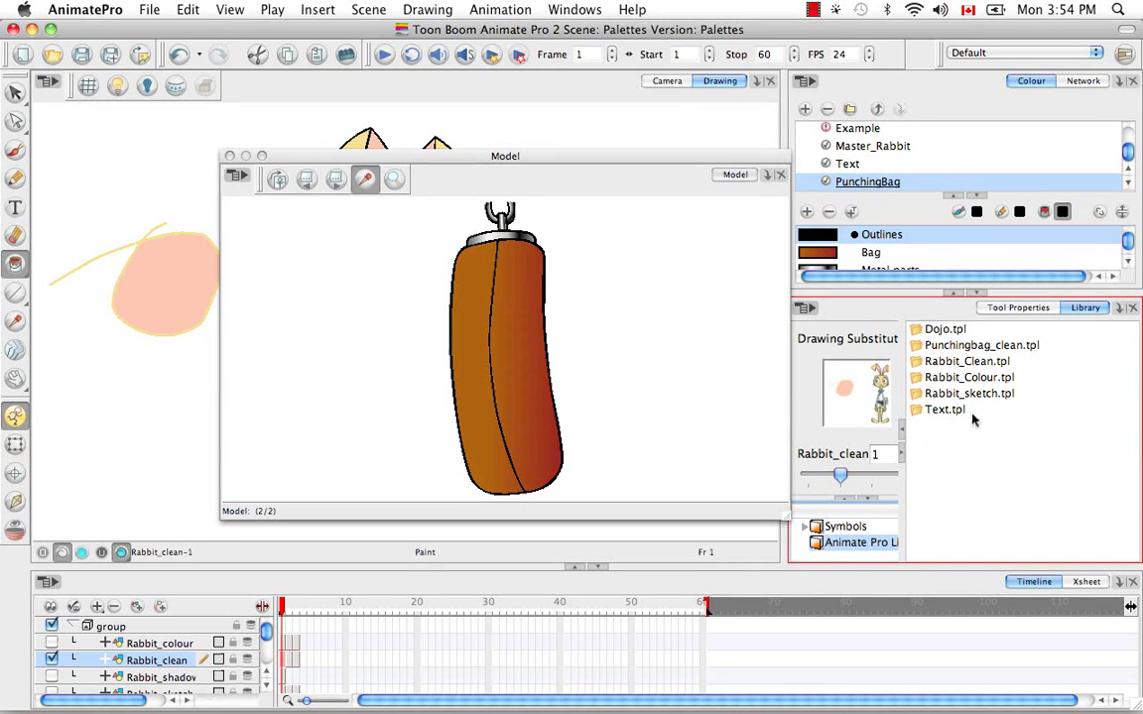
Step: Open the Text.tpl template as a folder in the library tree
left_click(943, 414)
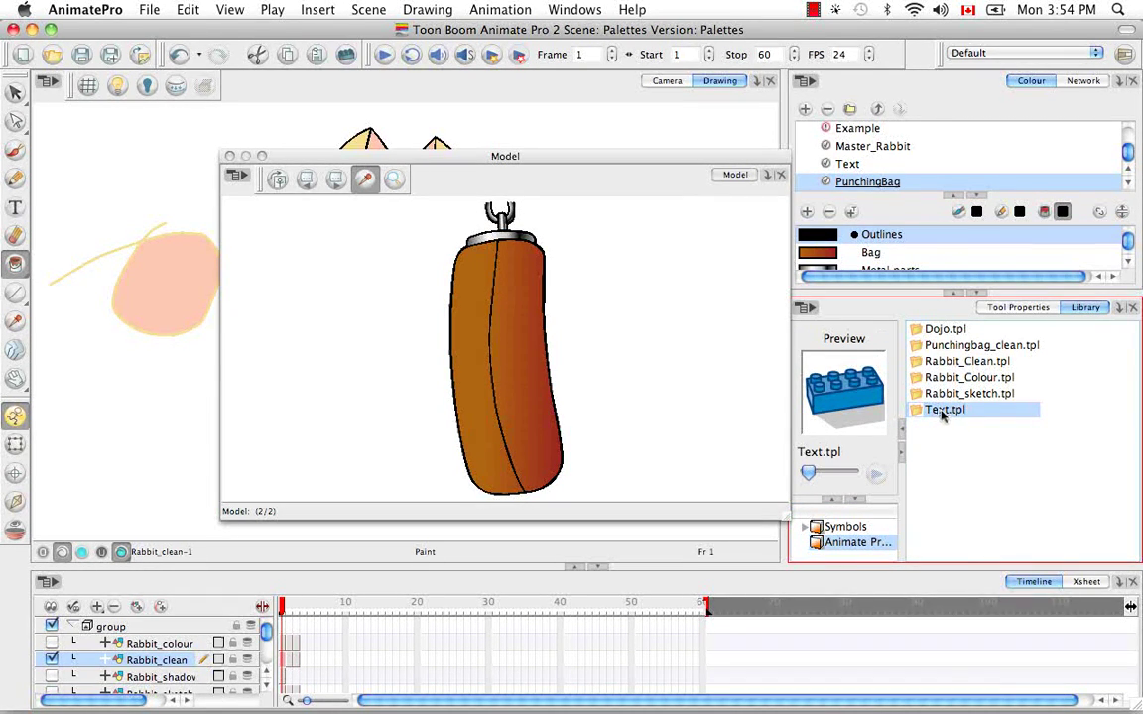
right_click(944, 415)
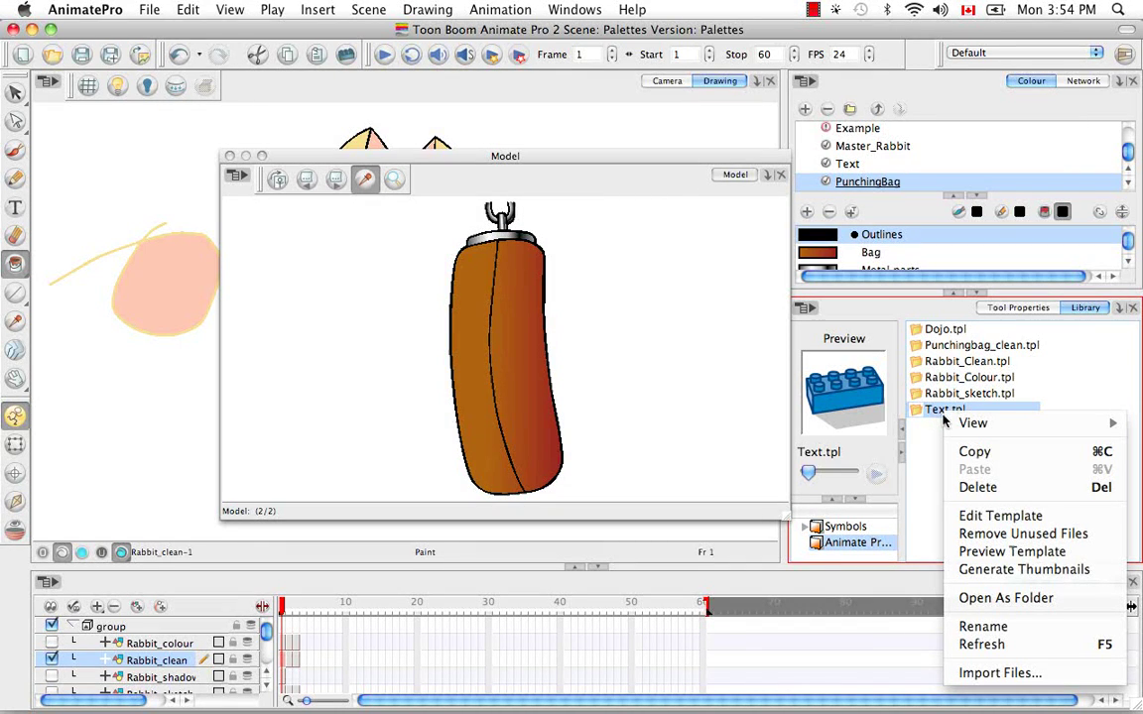
left_click(1026, 598)
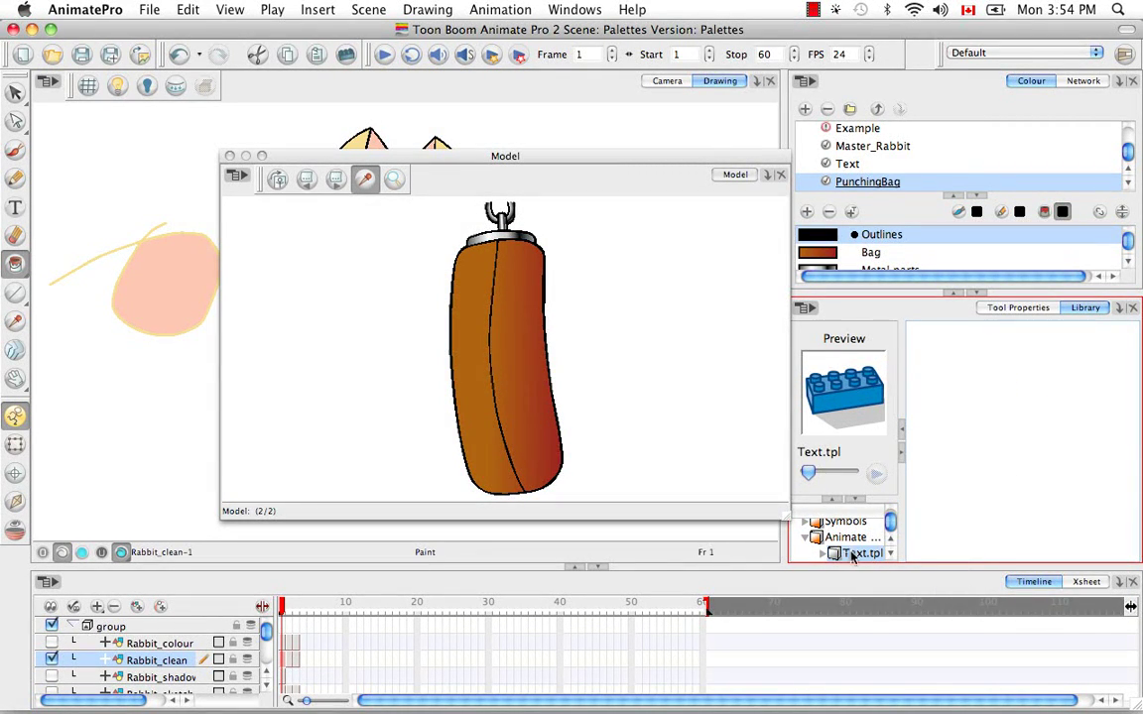
Step: Expand Text.tpl > elements > Text in a widened library tree to list its drawings
left_click(834, 501)
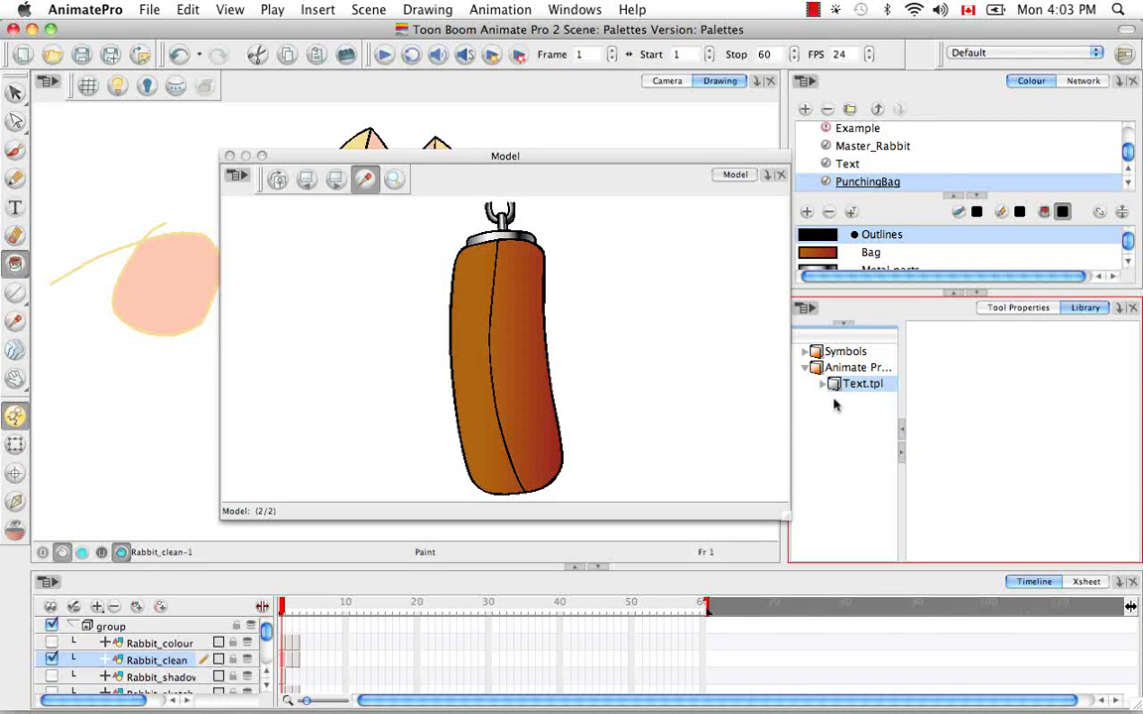
left_click(826, 385)
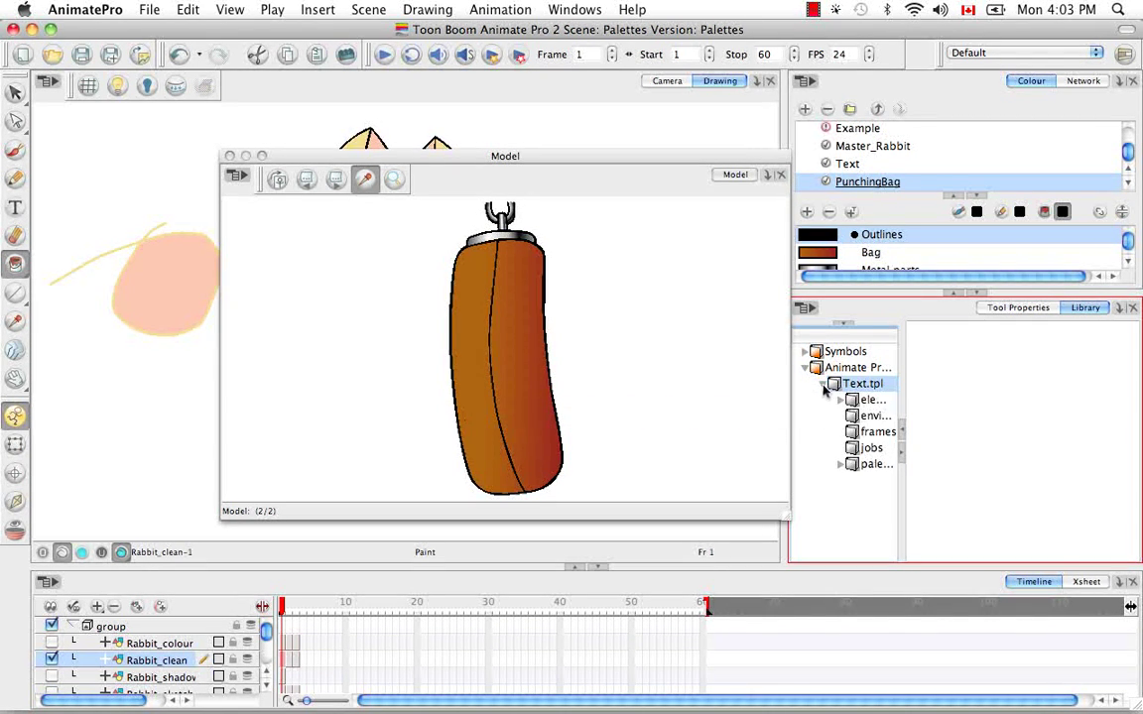
left_click(870, 402)
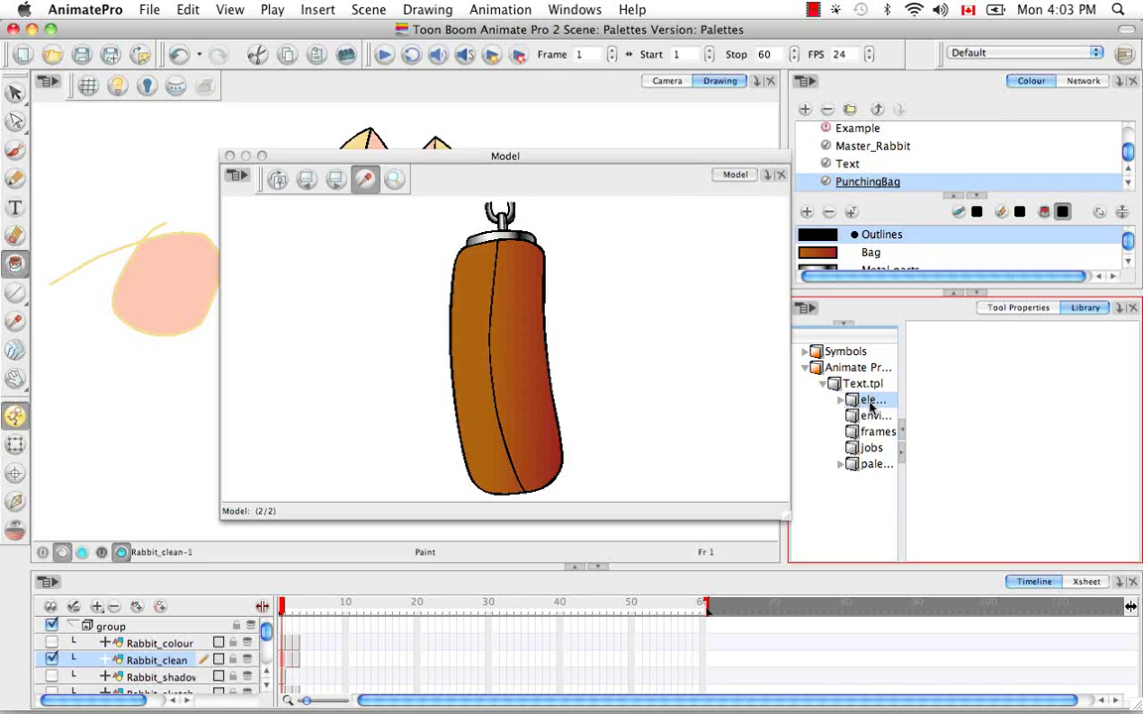
left_click_drag(902, 402, 933, 412)
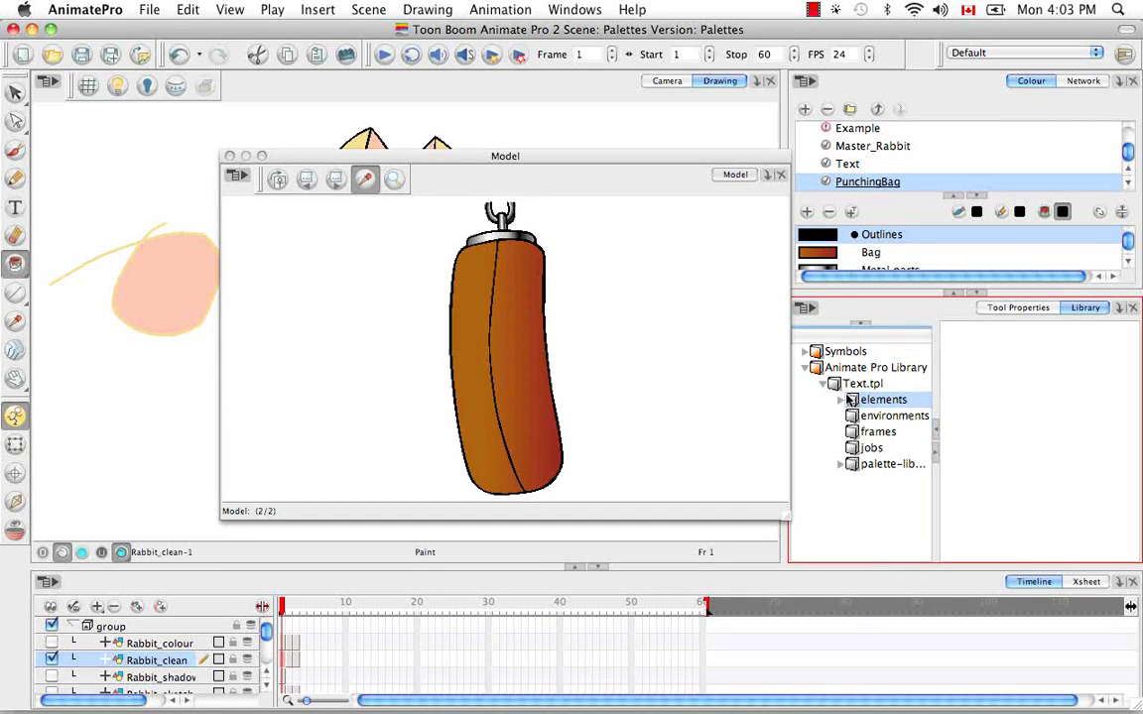
left_click(841, 400)
left_click(888, 416)
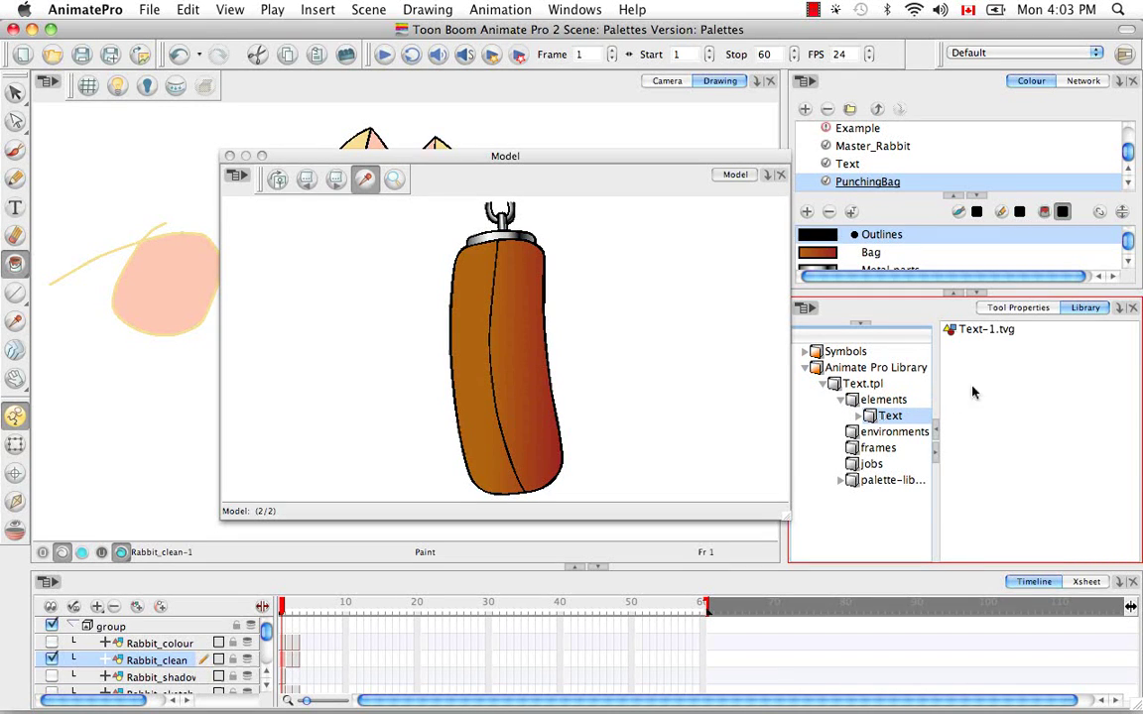
Step: Switch the library to thumbnails so Text-1.tvg shows the Karate Rabbit logo
right_click(993, 336)
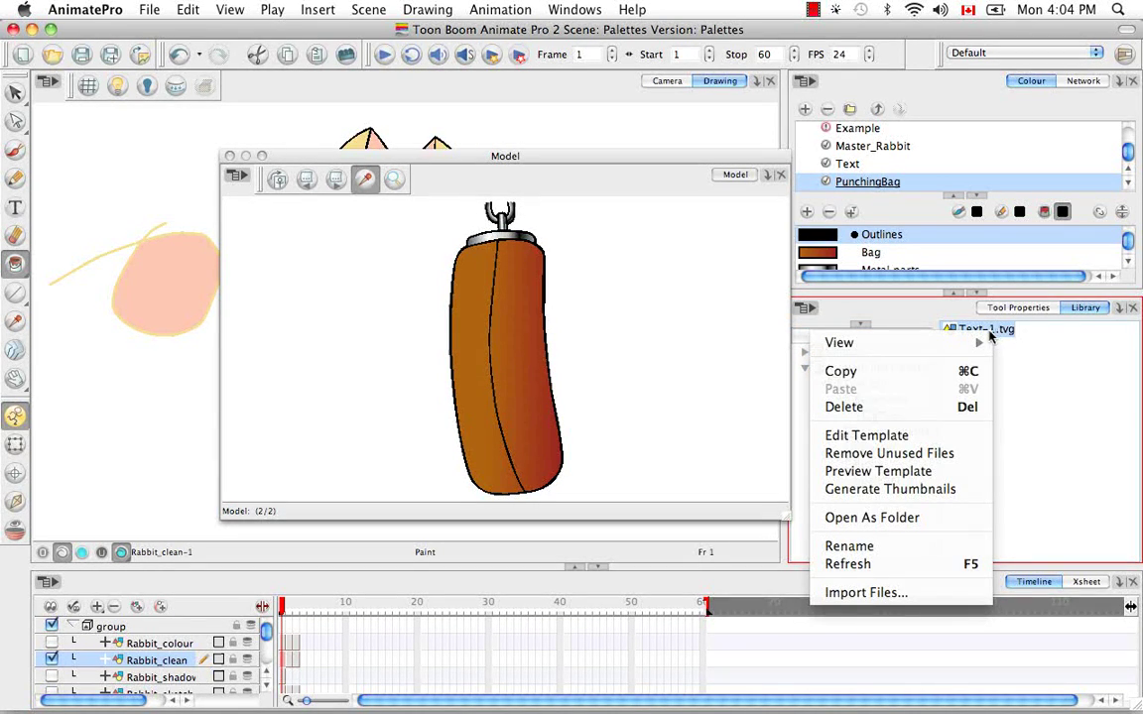
mouse_move(978, 342)
left_click(1047, 373)
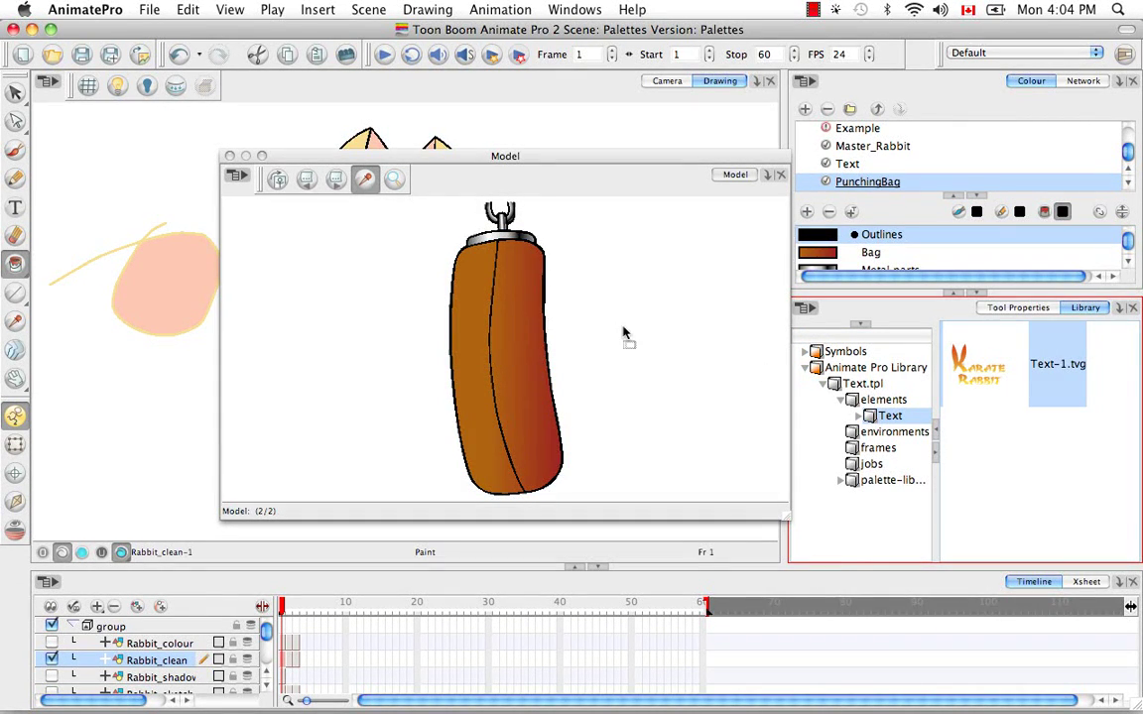
Step: Add Text-1.tvg as the third colour model and step through all three models
left_click_drag(623, 334, 625, 332)
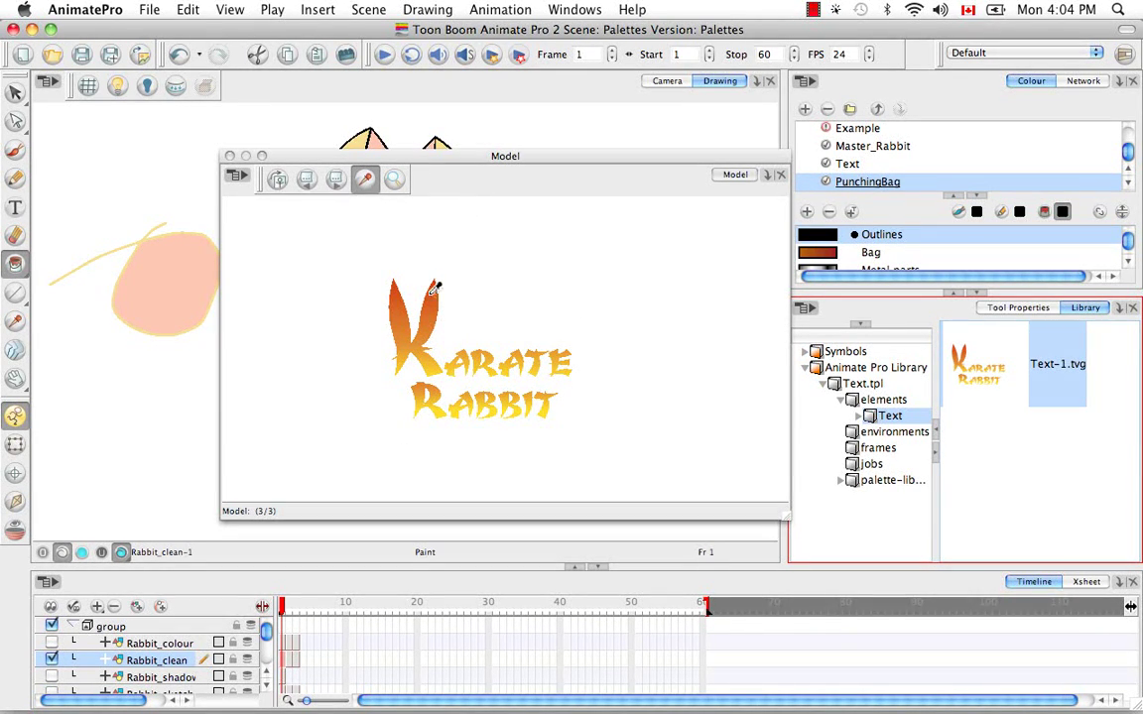
left_click(307, 181)
left_click(307, 180)
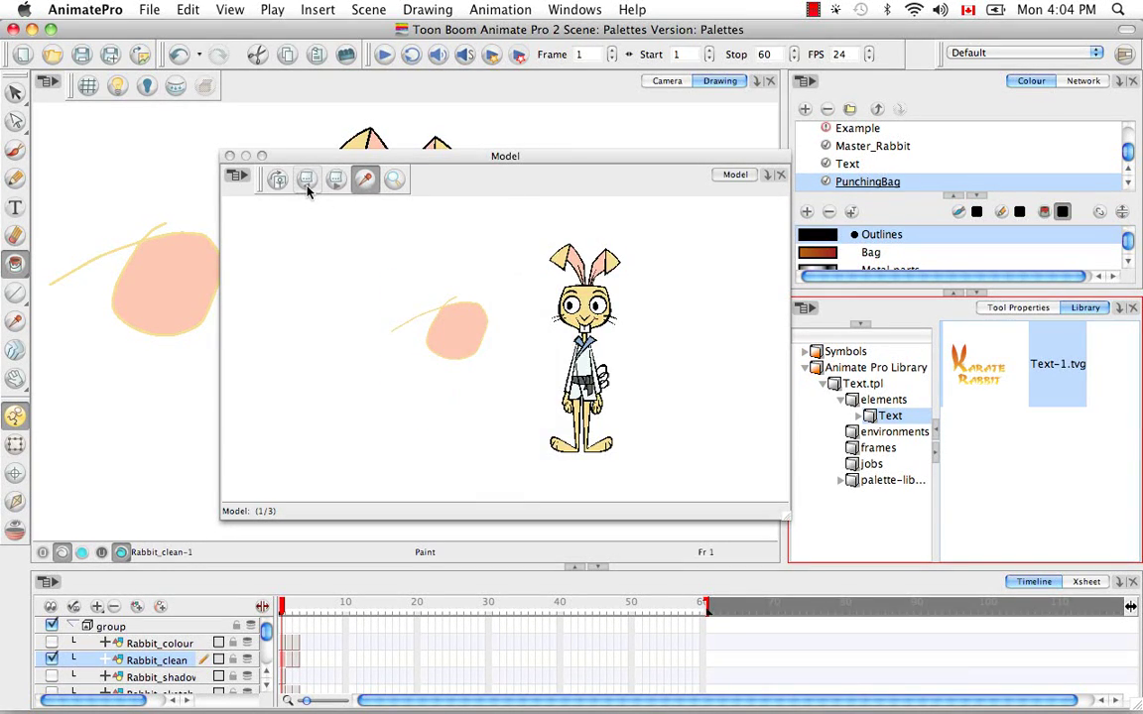
left_click(336, 185)
left_click(336, 186)
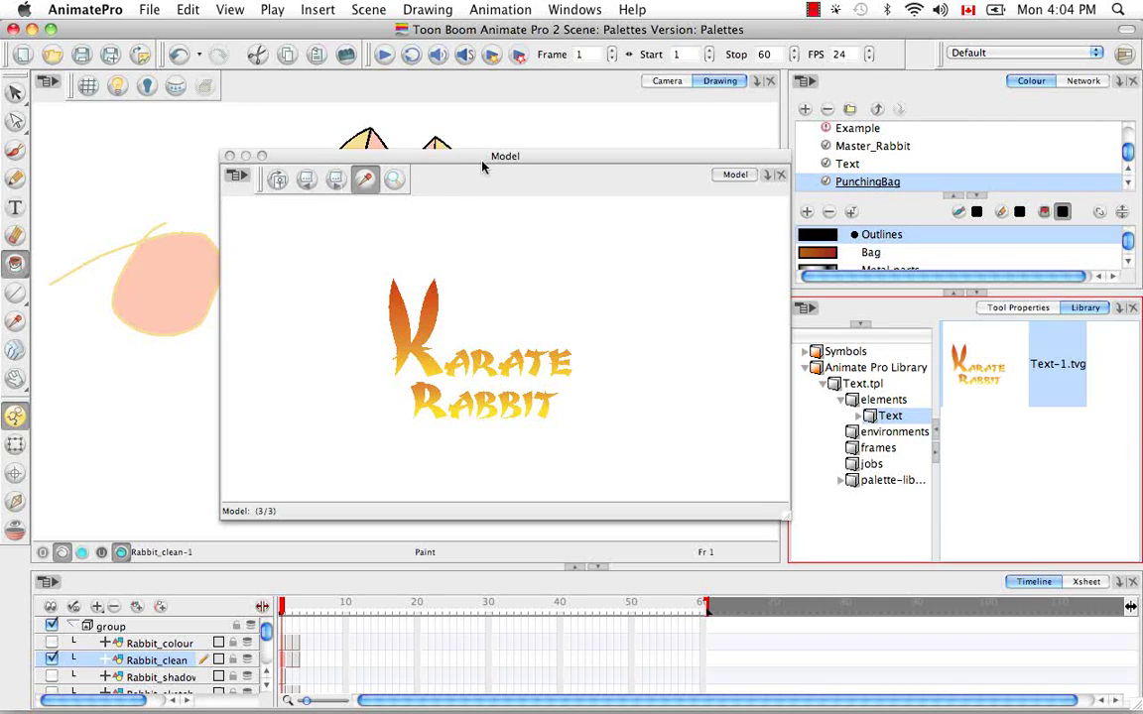
Step: Zoom in twice on the Karate Rabbit title in the Model view
left_click(394, 180)
left_click(415, 253)
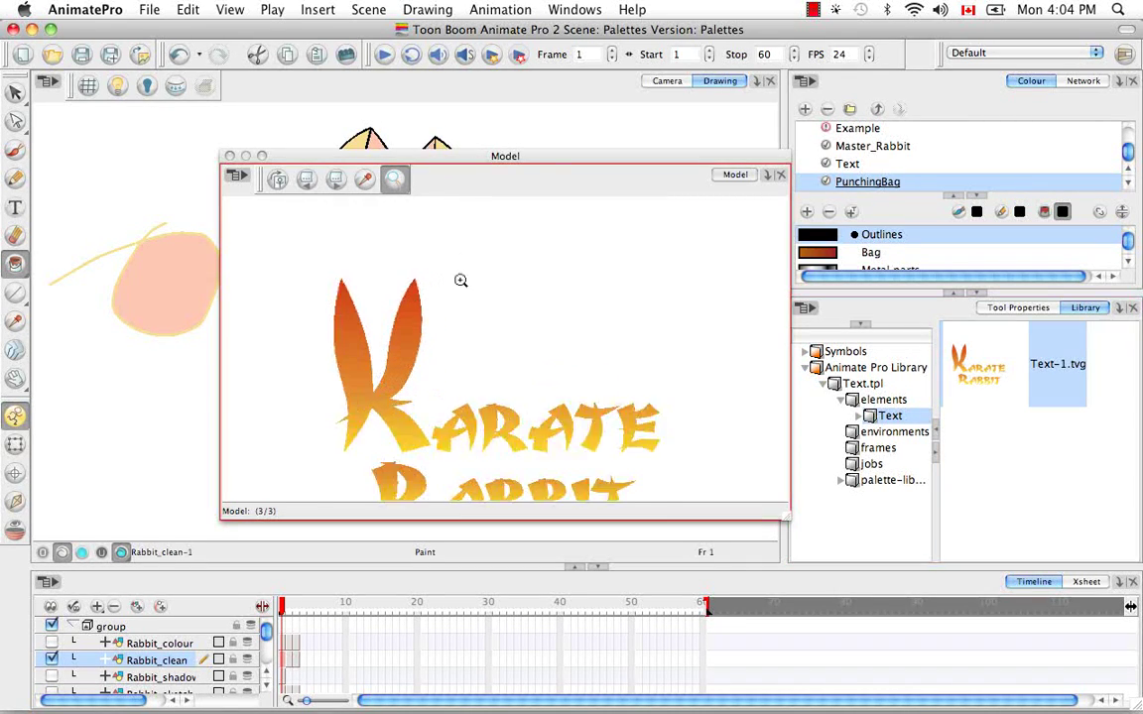
left_click(415, 253)
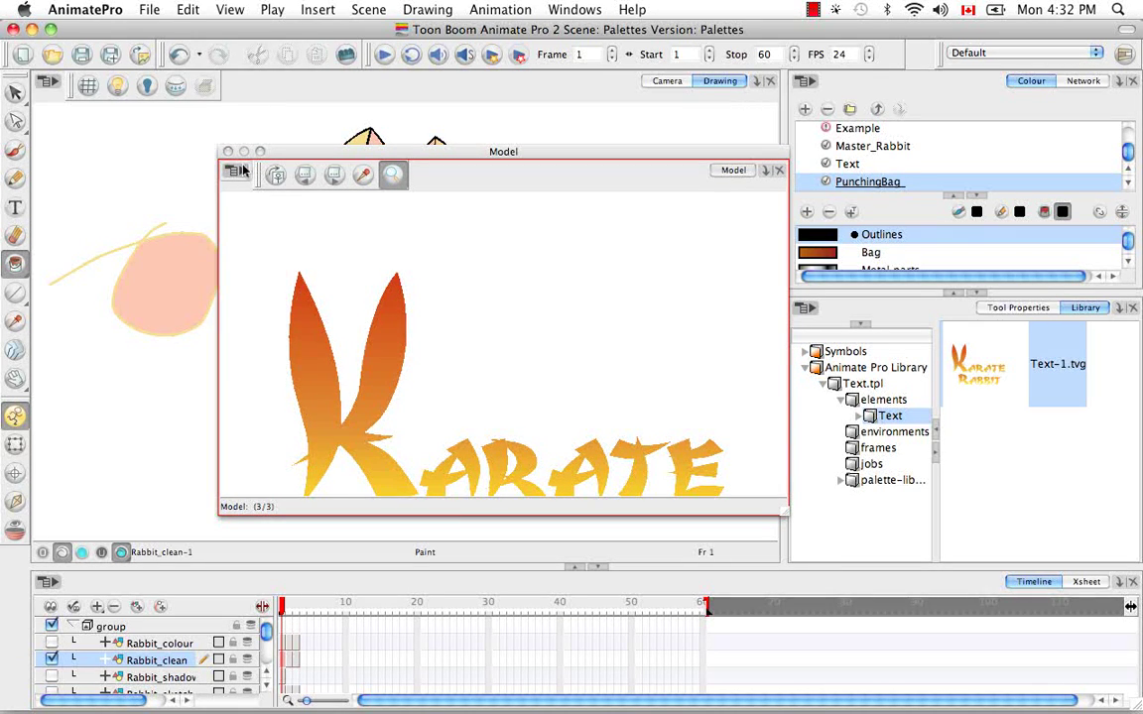
left_click(238, 171)
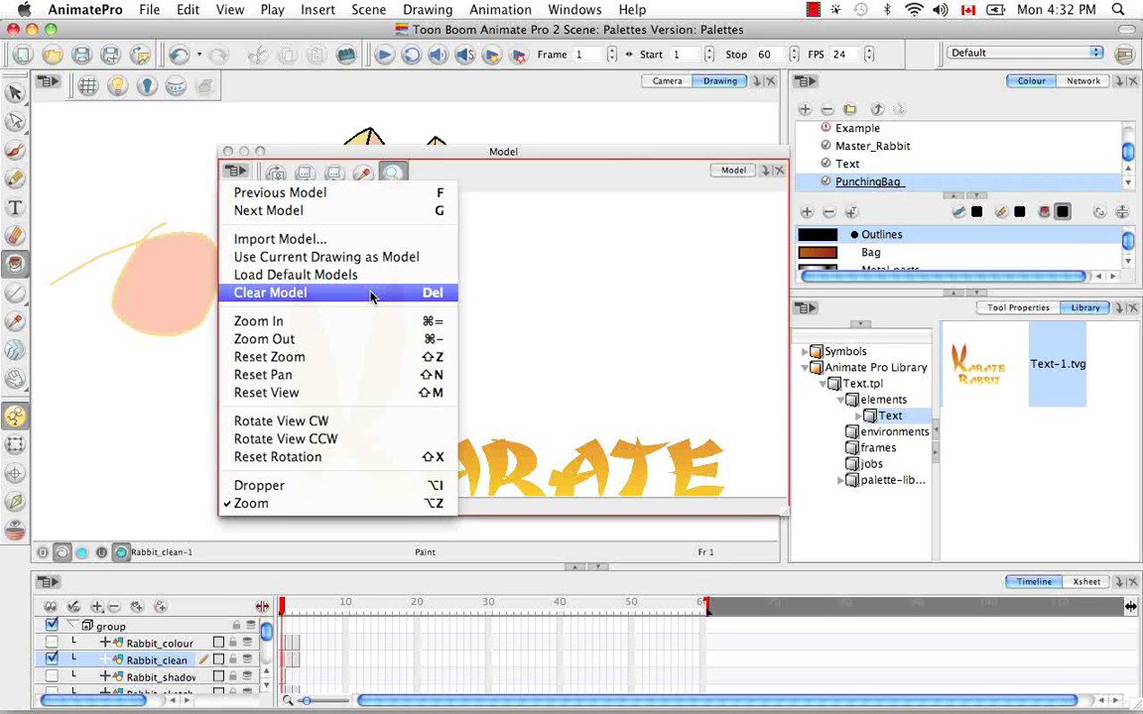
Step: Clear the punching bag model from the Model view
left_click(496, 195)
left_click(363, 175)
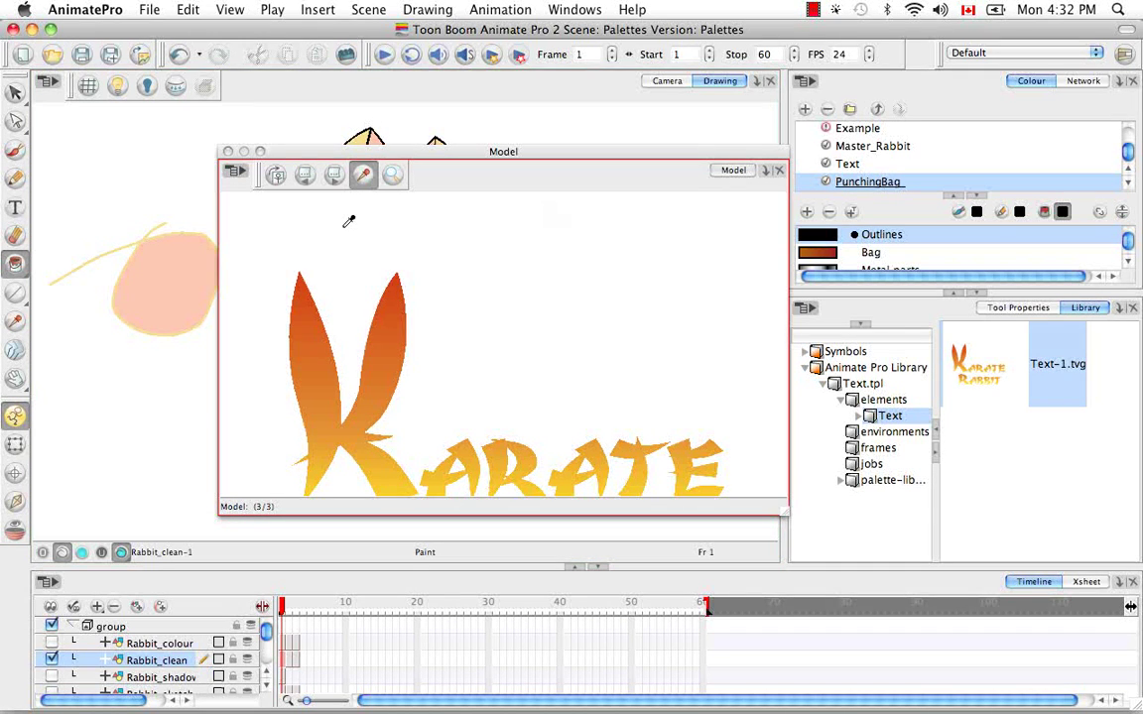
left_click(276, 174)
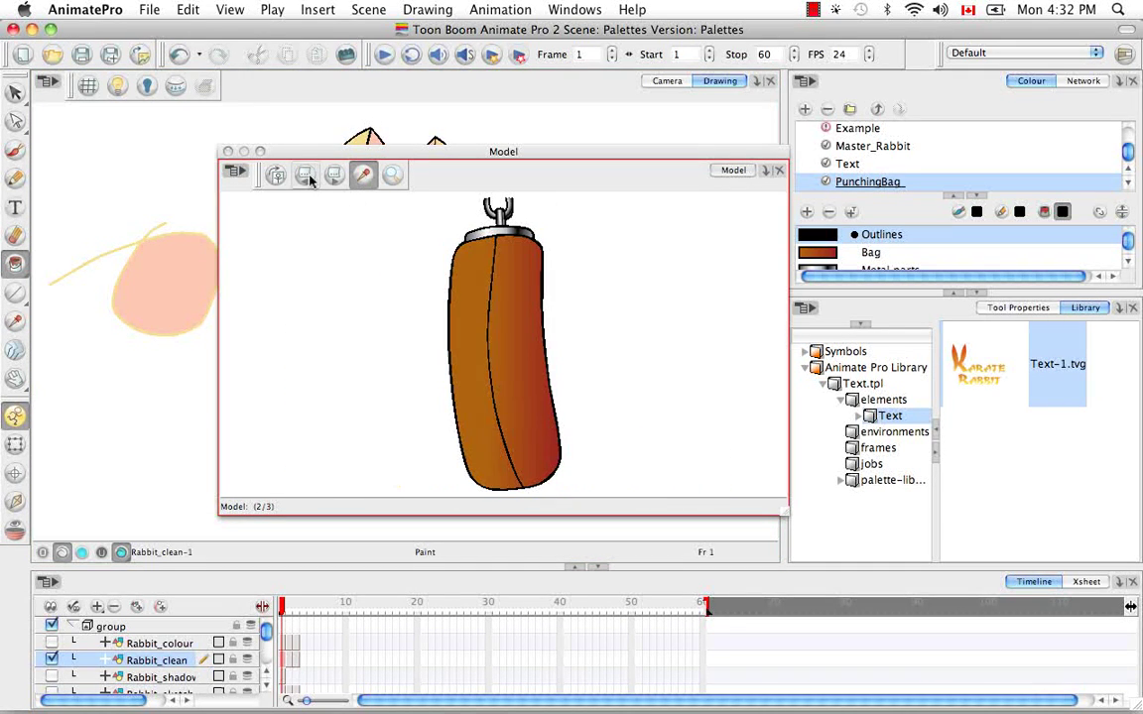
right_click(602, 236)
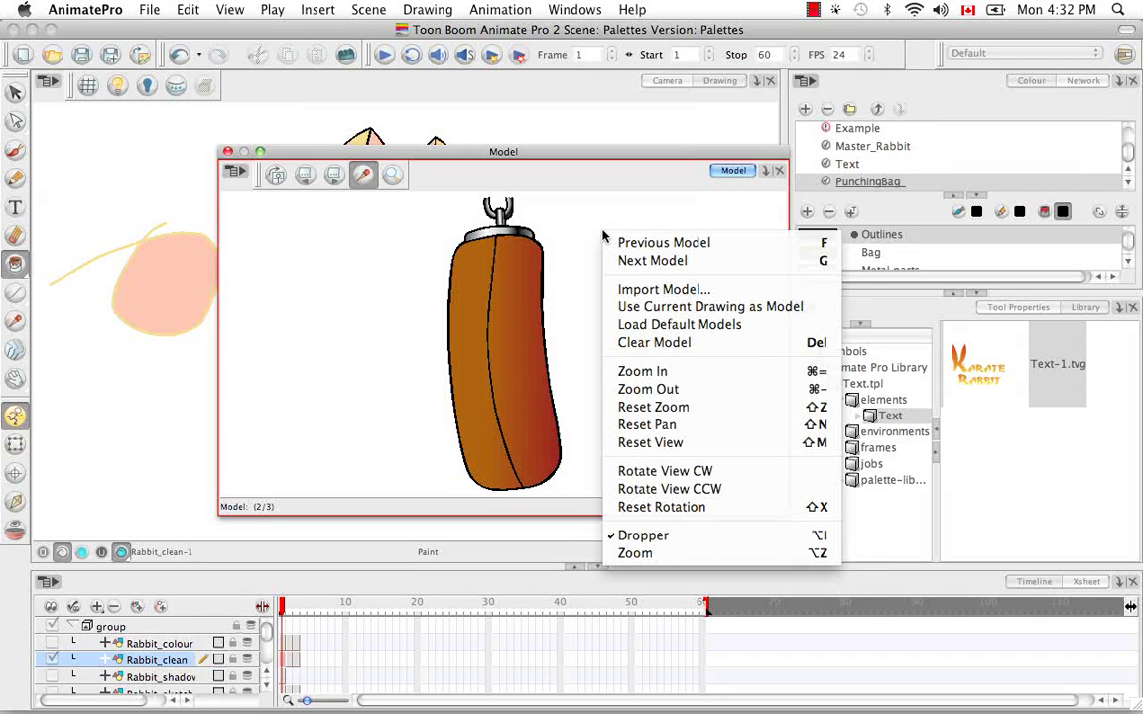
left_click(655, 343)
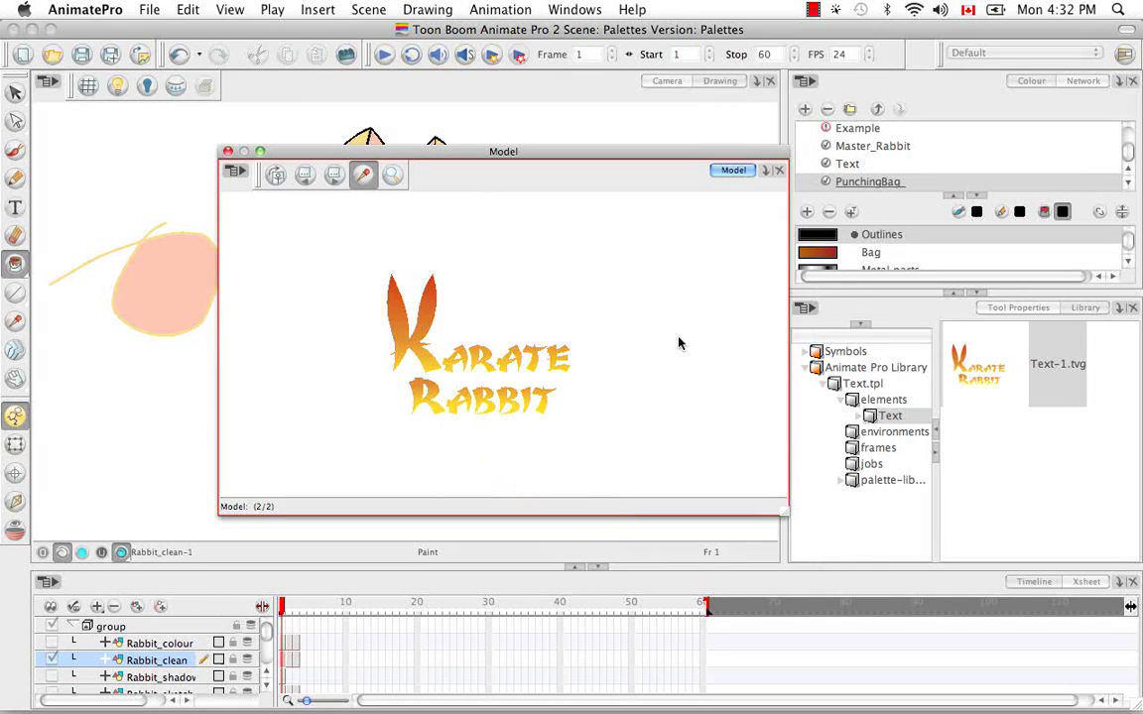
Step: Step between the rabbit and Karate Rabbit models to confirm only two remain
left_click(304, 183)
left_click(306, 175)
left_click(306, 176)
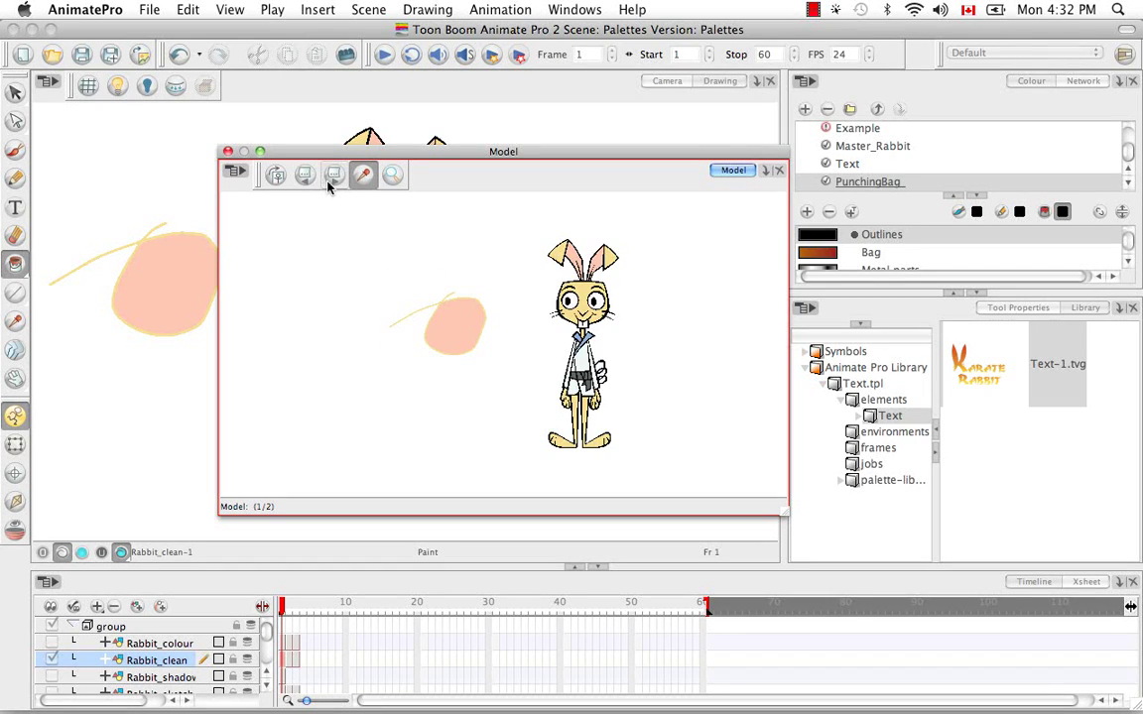
left_click(314, 177)
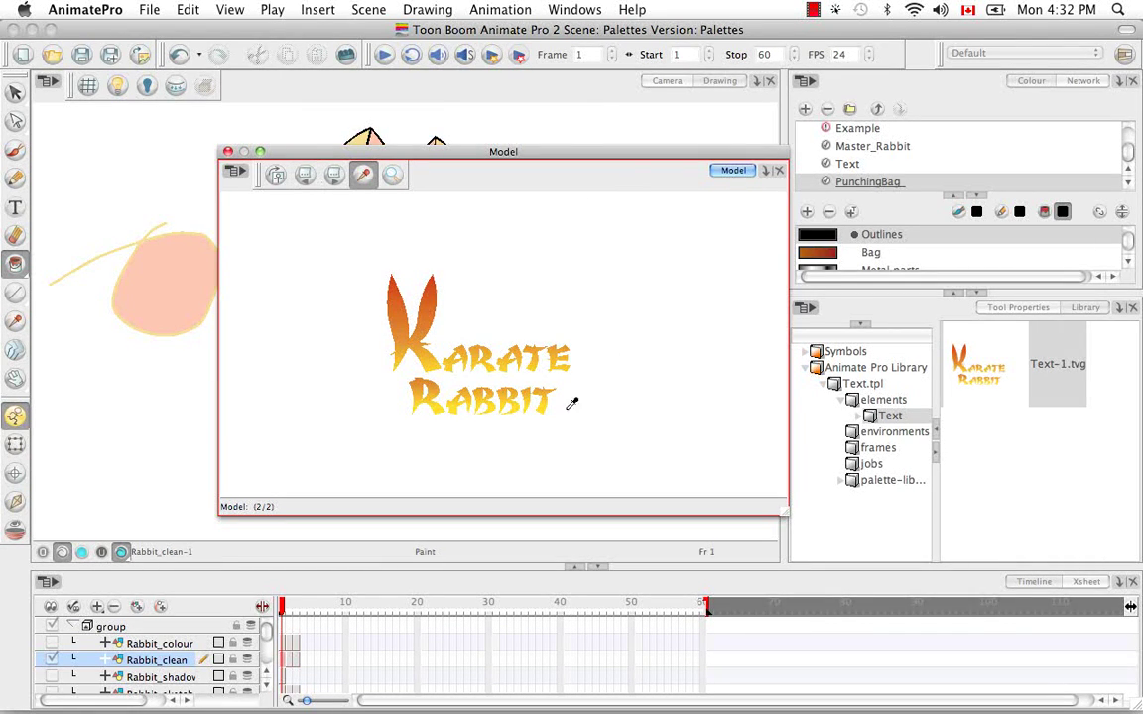